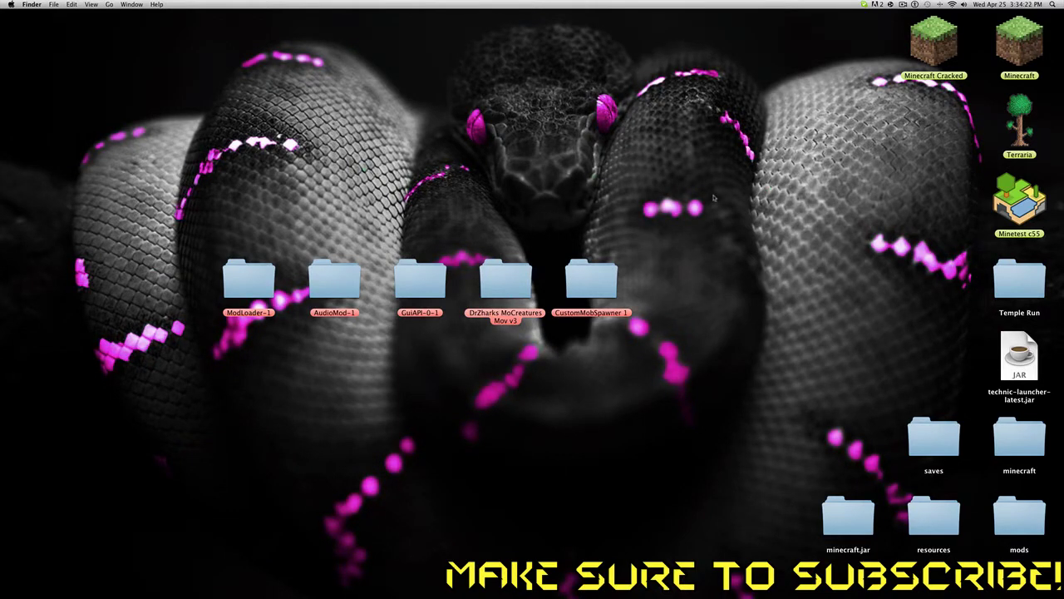
Select the five mod folders on the desktop, starting with ModLoader-1, then clear the selection.
drag(676, 249, 218, 304)
mouse_move(499, 586)
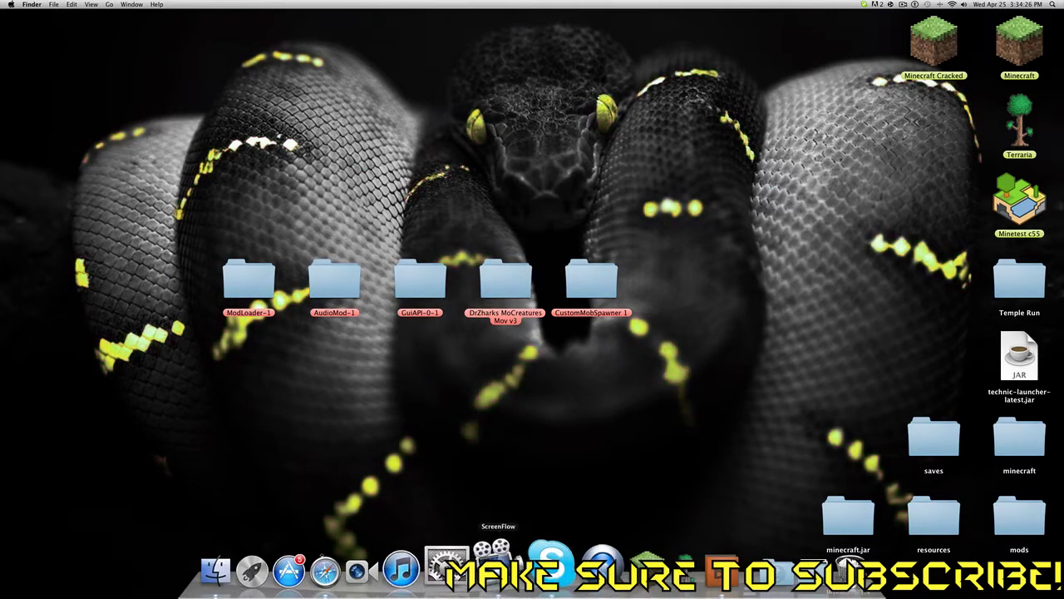
drag(677, 296, 262, 268)
click(263, 219)
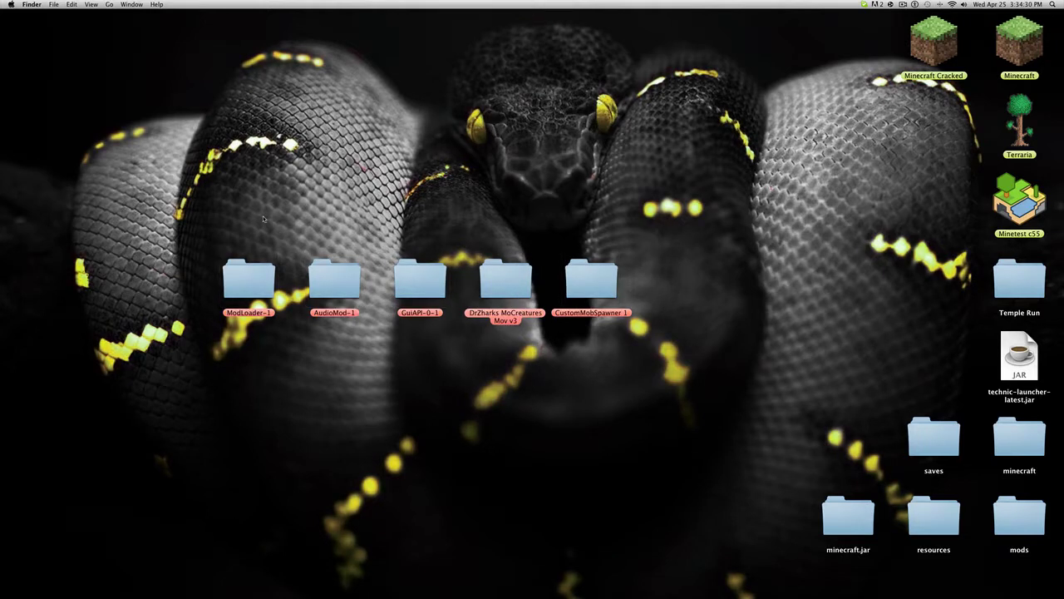
drag(207, 226, 226, 207)
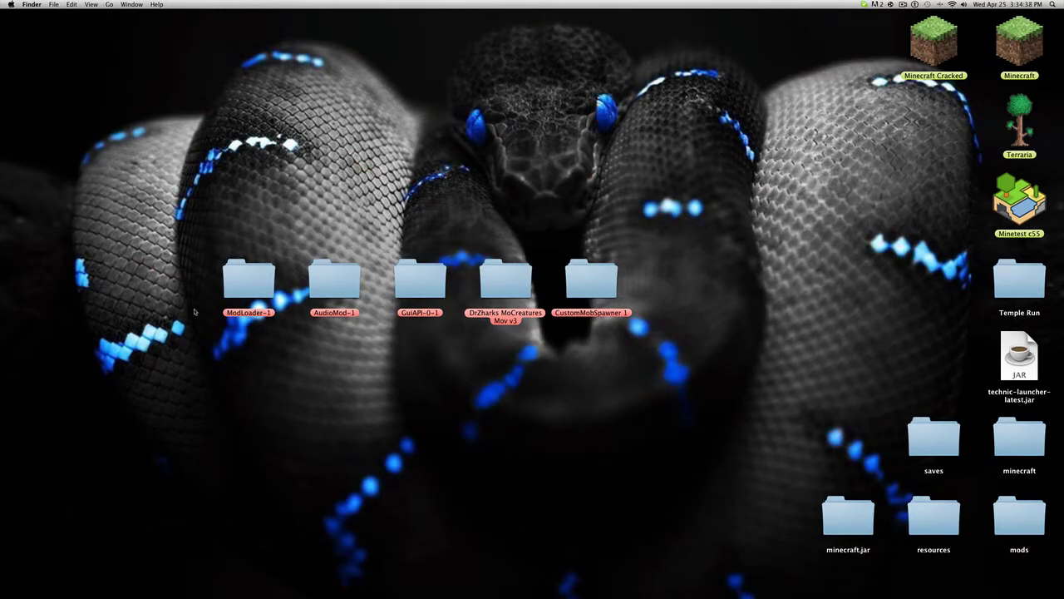
drag(192, 291, 551, 291)
click(515, 595)
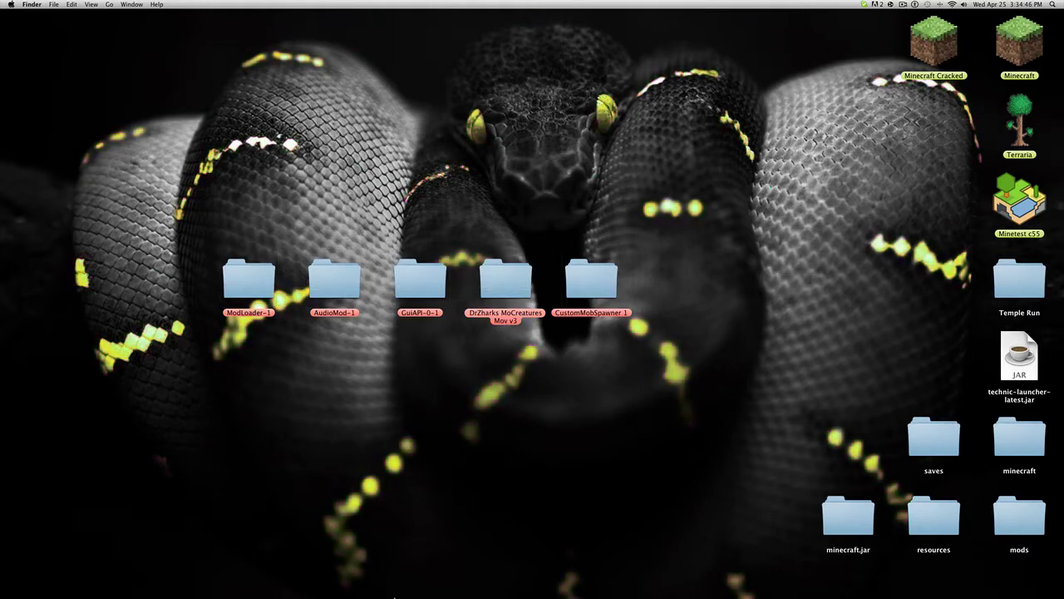
mouse_move(515, 595)
Scroll the Mo' Creatures forum thread to its 'Download the Mod:' section.
click(353, 568)
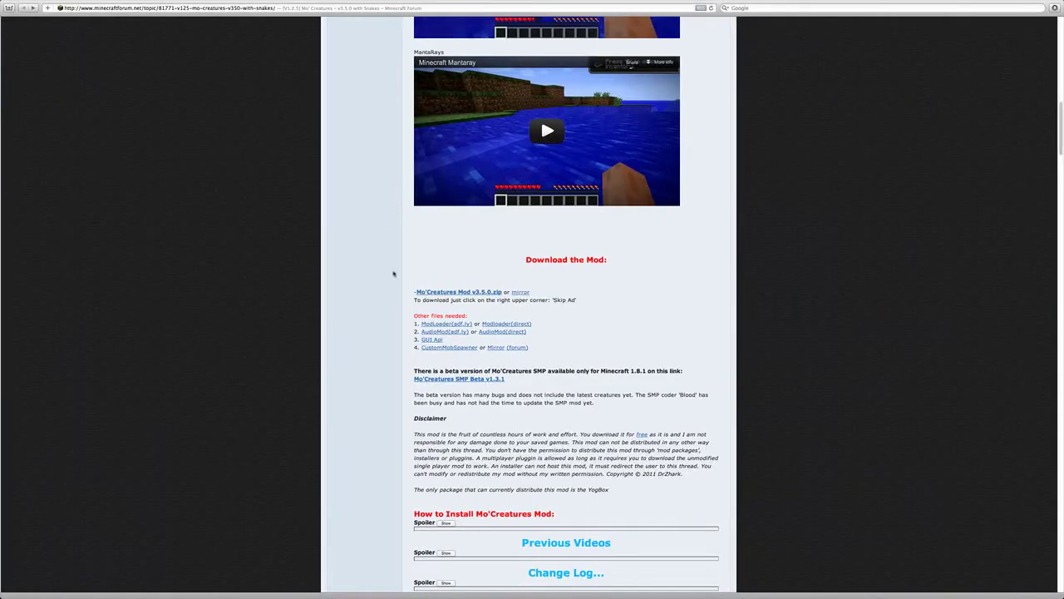
scroll(404, 261, up, 15)
scroll(398, 325, down, 15)
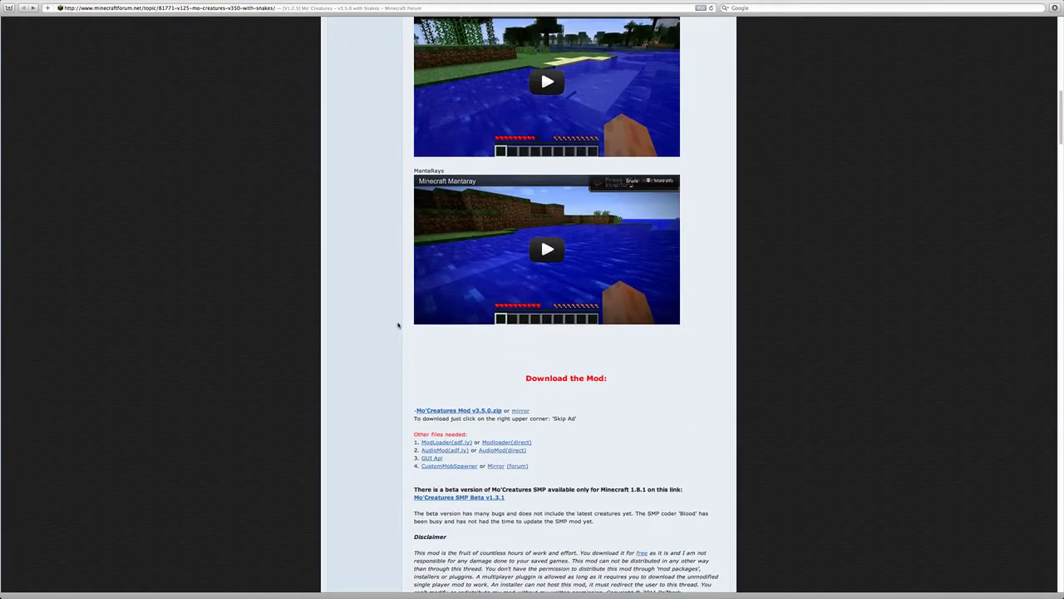
scroll(397, 326, down, 3)
drag(526, 318, 594, 323)
click(605, 330)
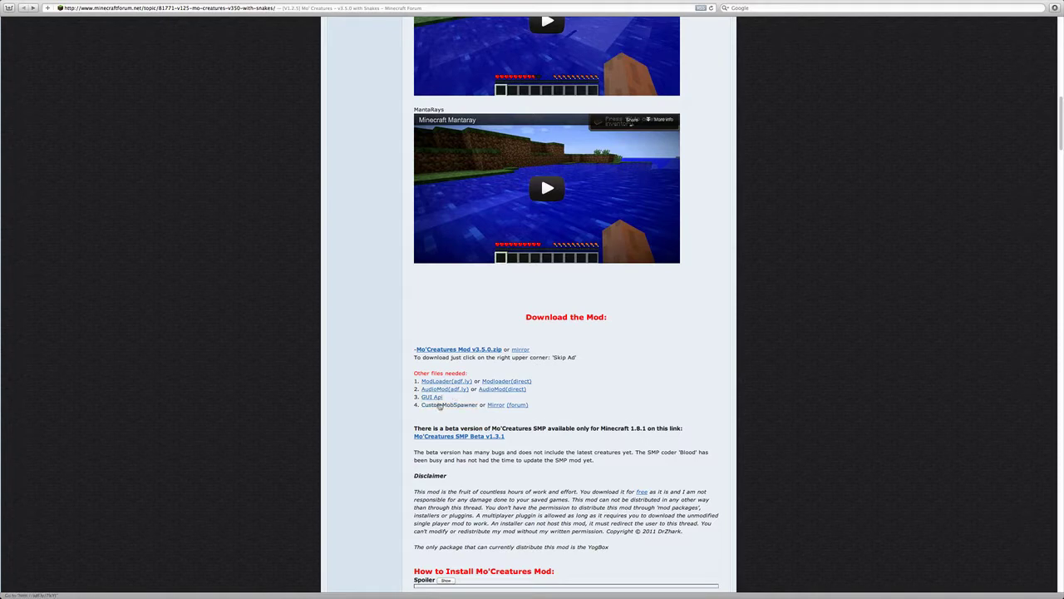
Launch Minecraft and enable Force update in the launcher options.
key(F3)
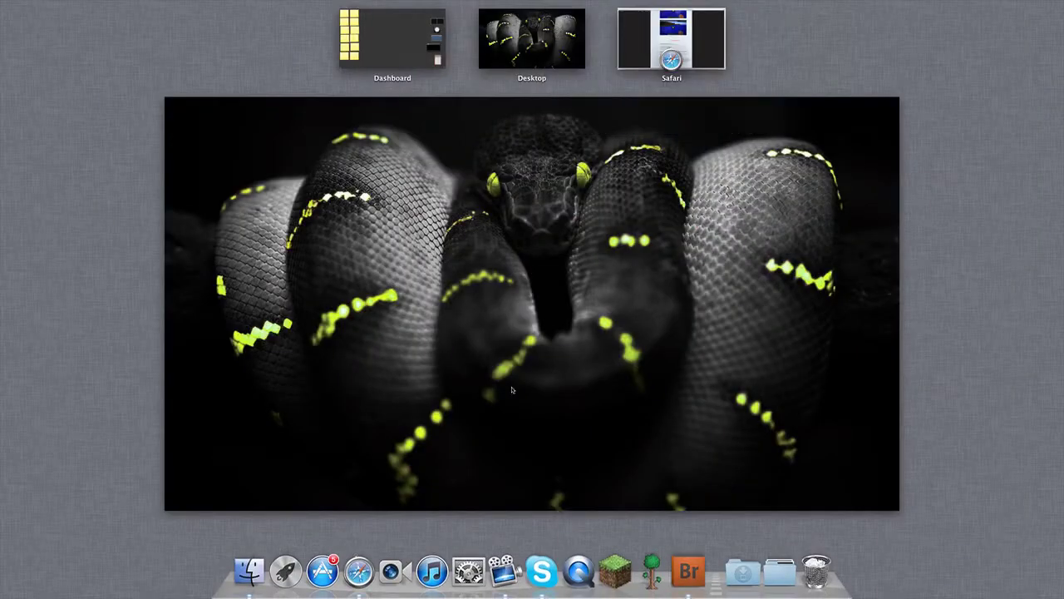
drag(184, 289, 732, 266)
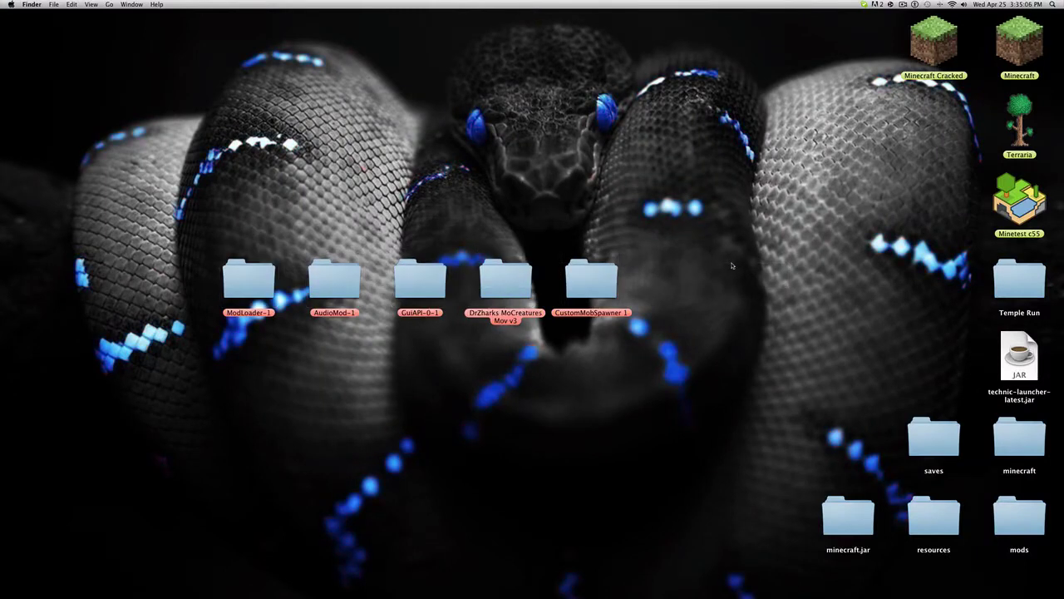
mouse_move(555, 578)
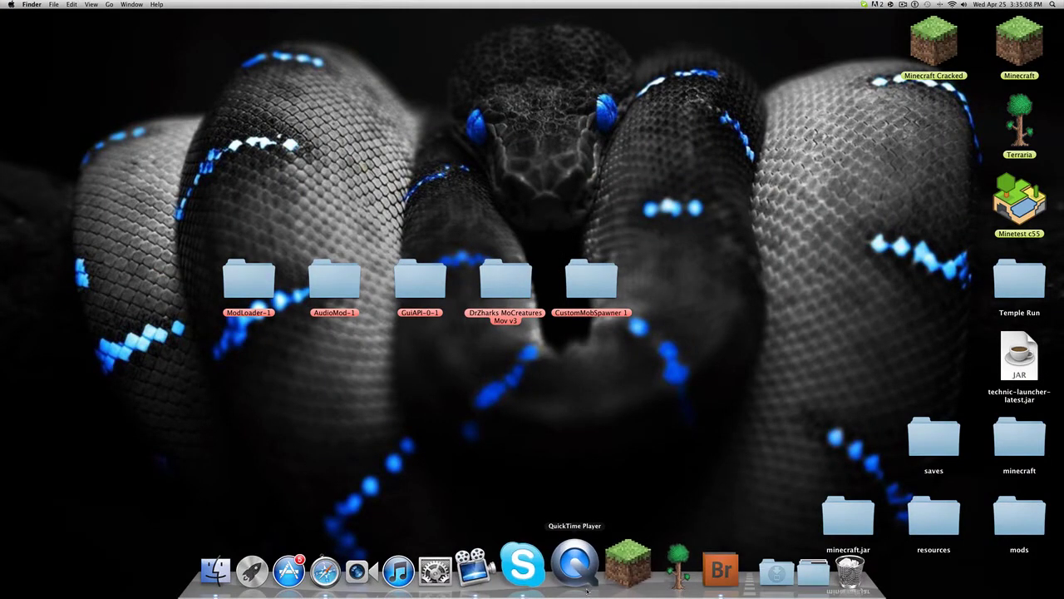
click(624, 556)
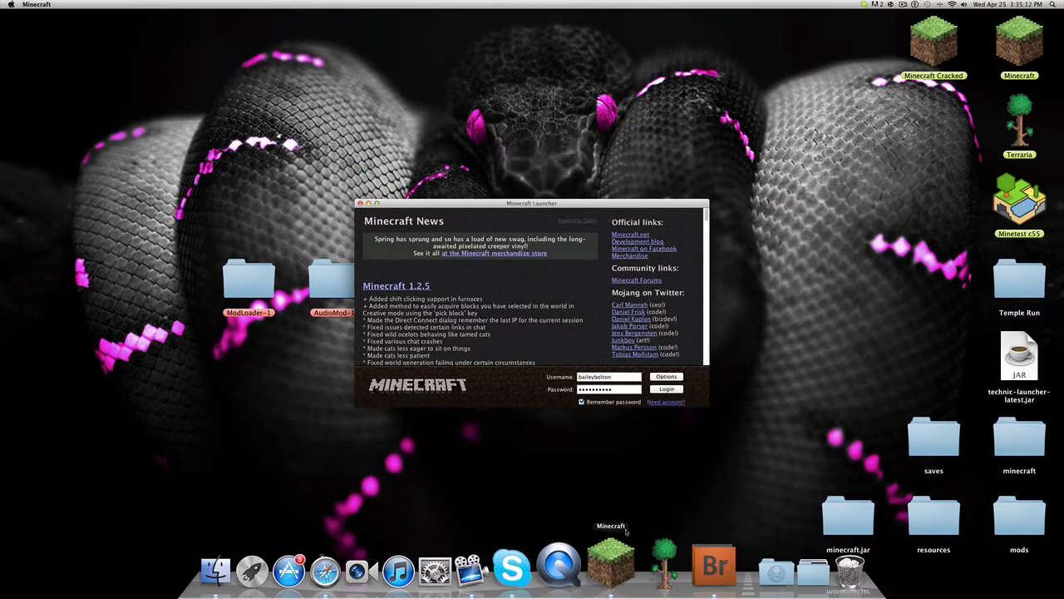
click(679, 377)
click(565, 300)
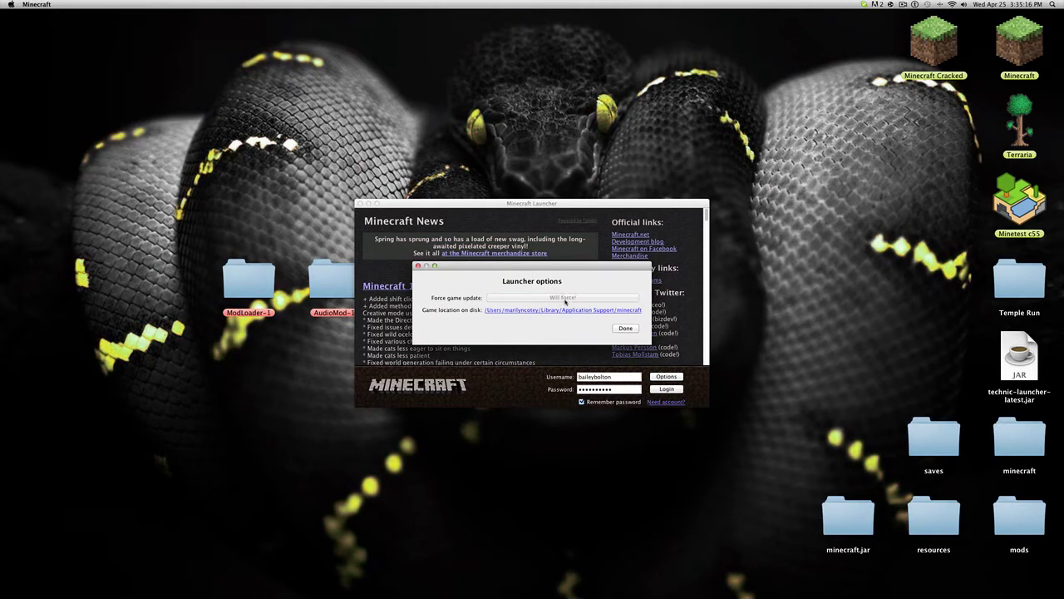
click(624, 329)
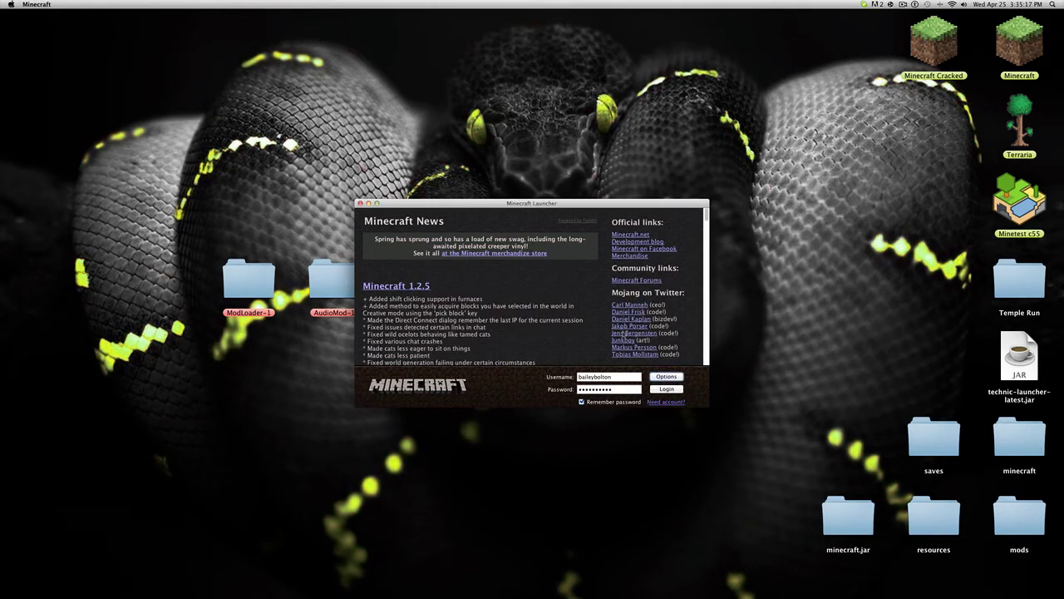
Log in to download Minecraft 1.2.5, then close the game window.
click(678, 390)
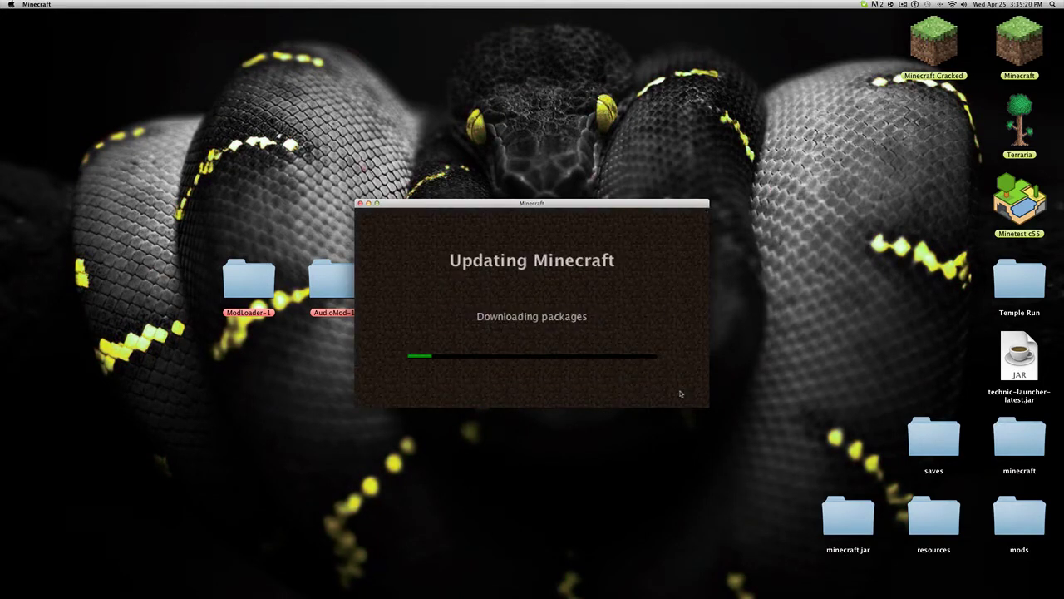
drag(454, 203, 545, 40)
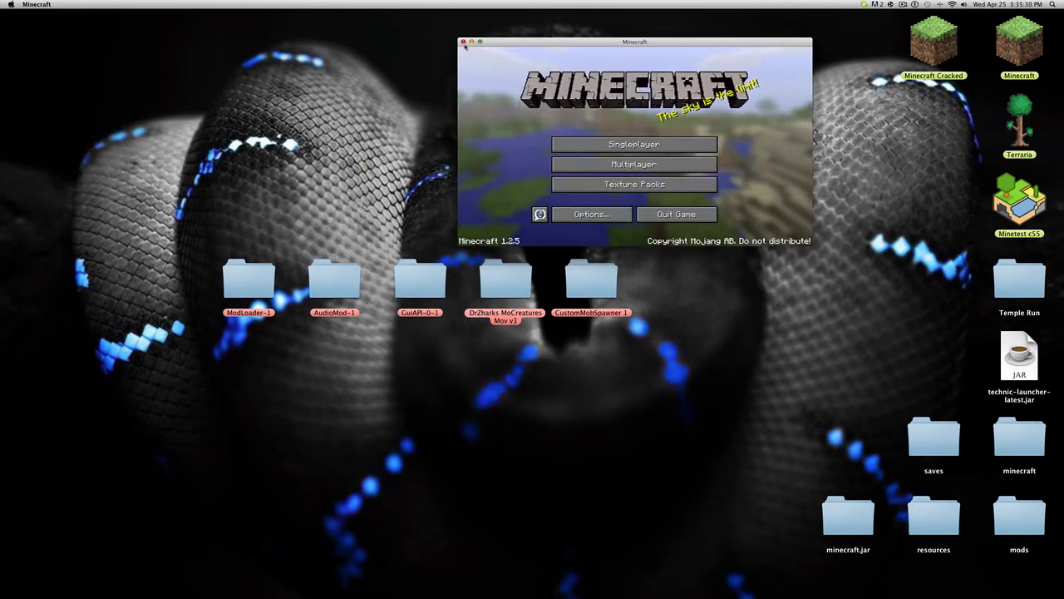
click(463, 41)
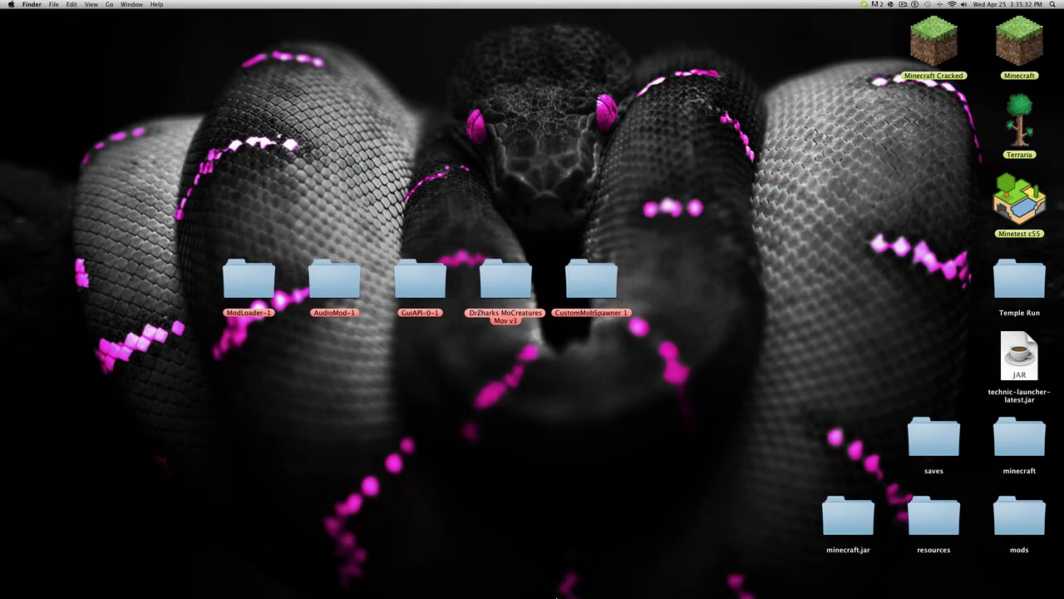
In a new Finder window, go to Library > Application Support > minecraft.
mouse_move(499, 574)
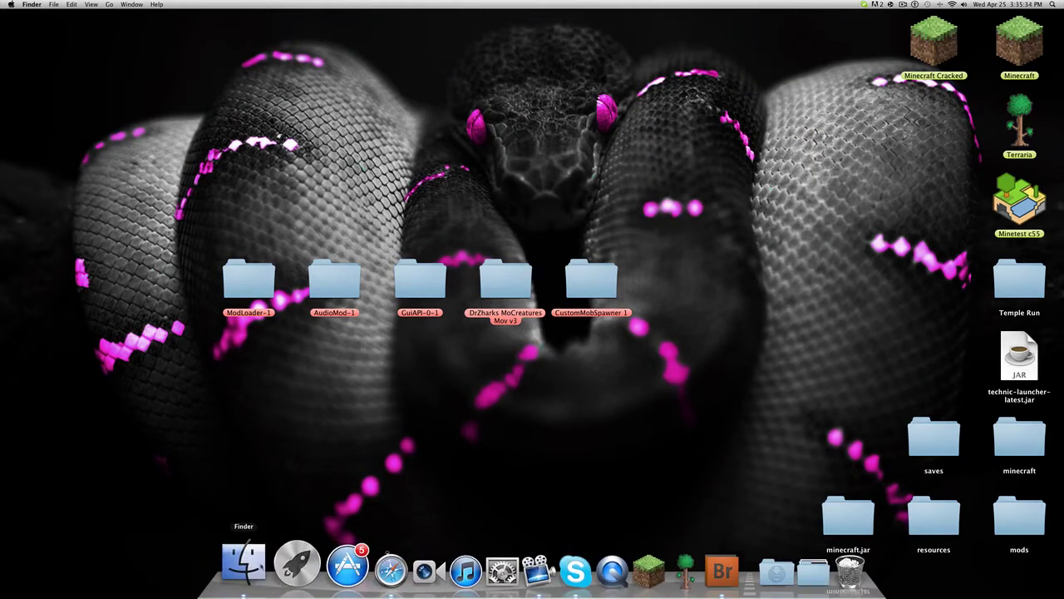
key(super+n)
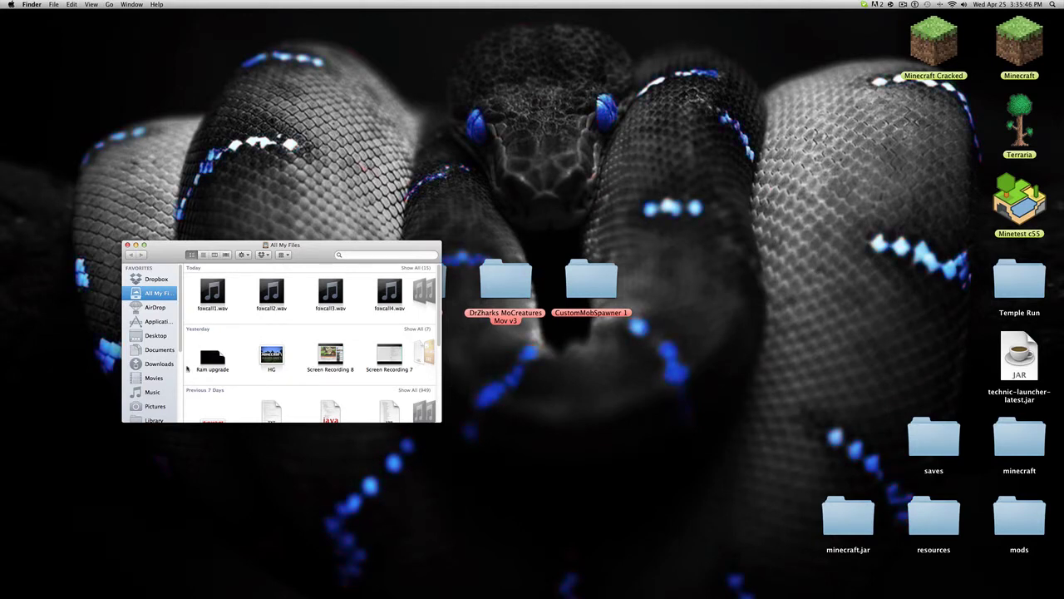
scroll(170, 387, down, 2)
scroll(171, 387, up, 2)
scroll(166, 405, down, 1)
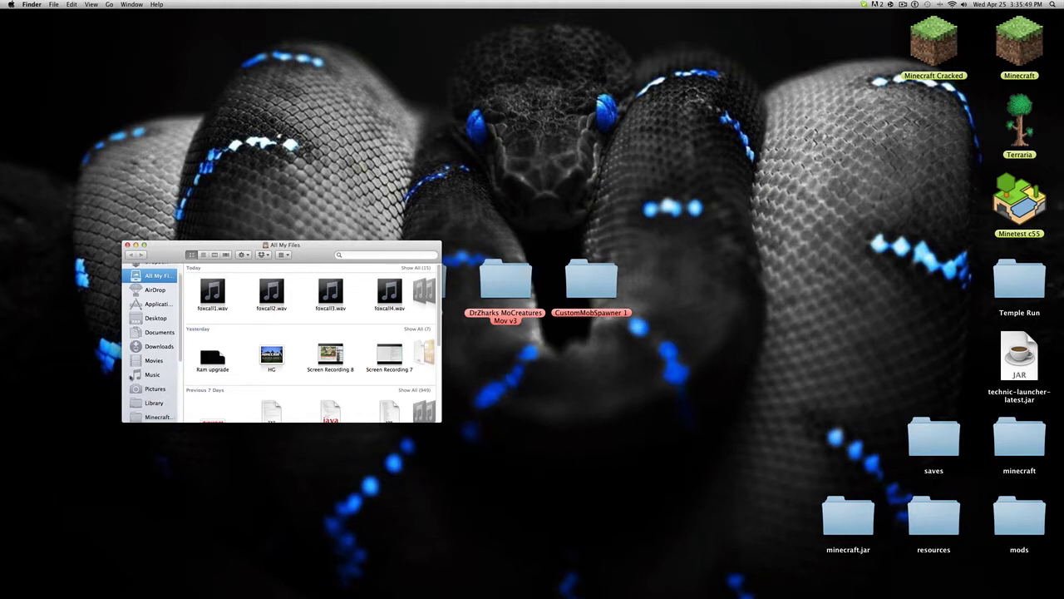
click(142, 405)
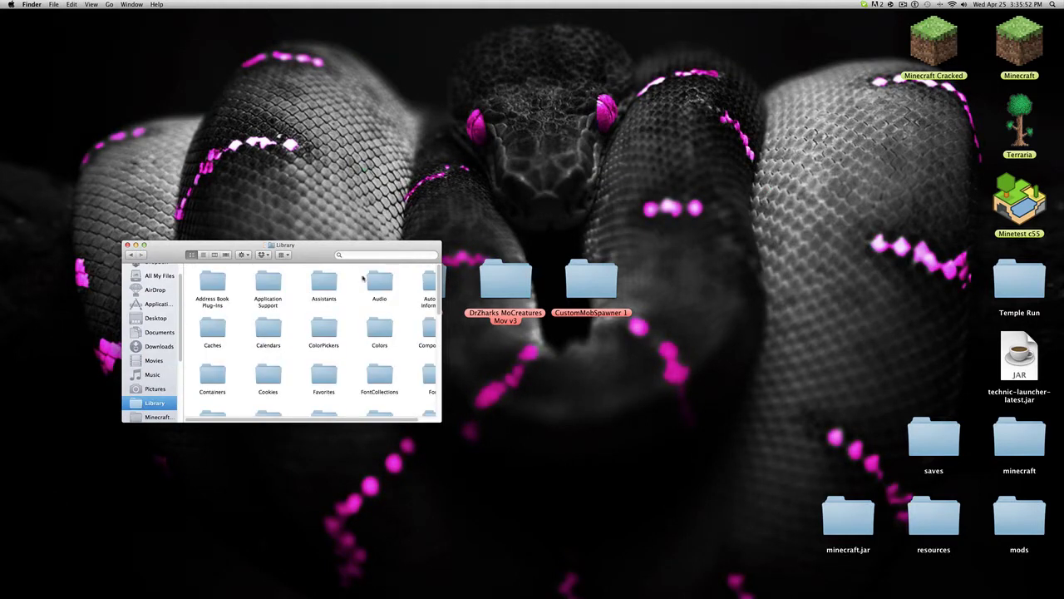
double_click(267, 287)
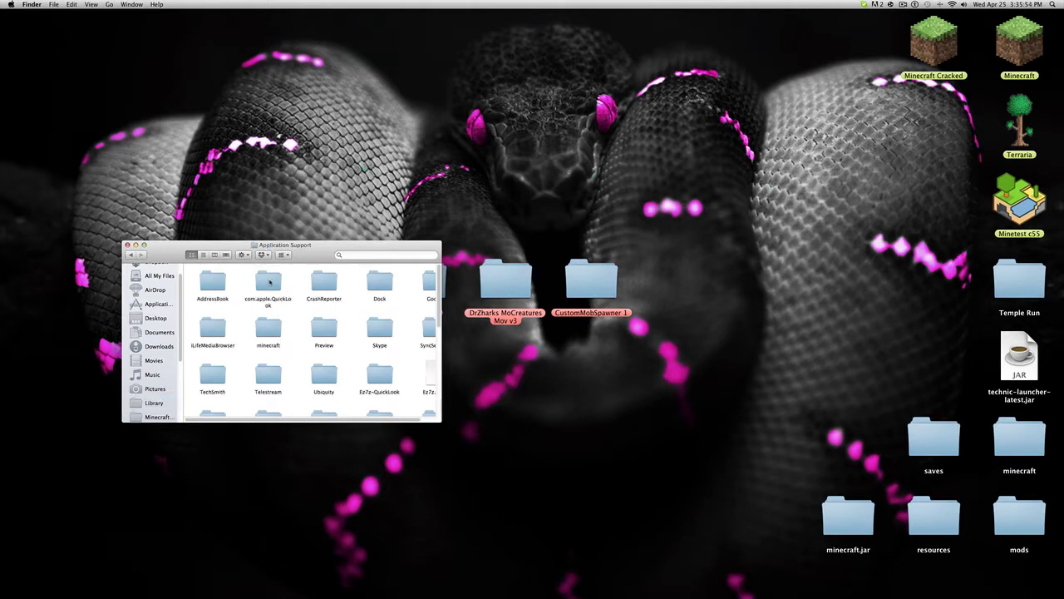
double_click(267, 330)
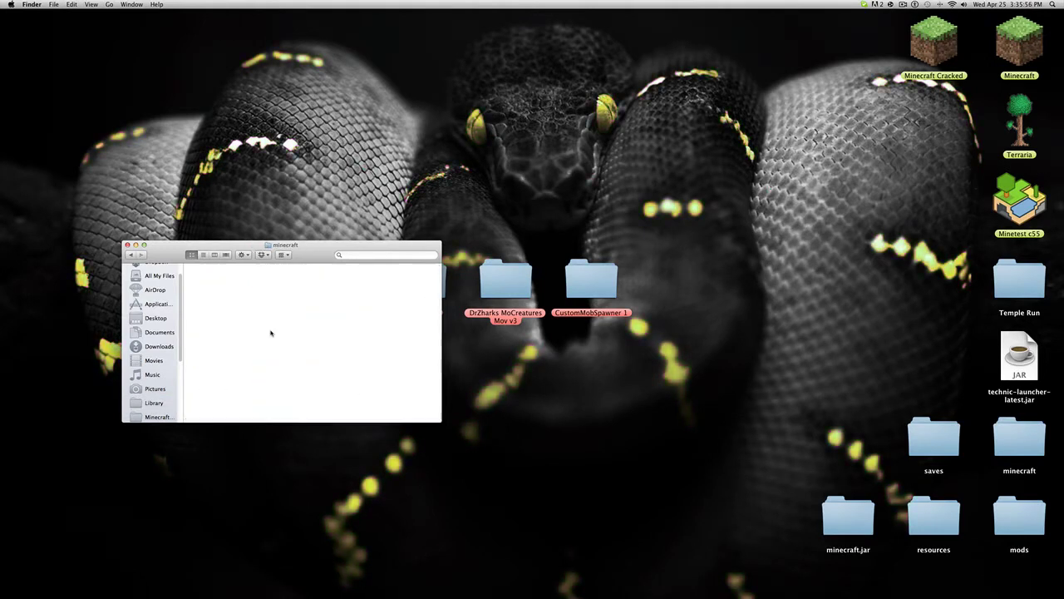
Put the bin folder in the first position and move the window off the mod folders.
drag(389, 367, 202, 266)
click(351, 376)
drag(375, 327, 208, 284)
click(319, 396)
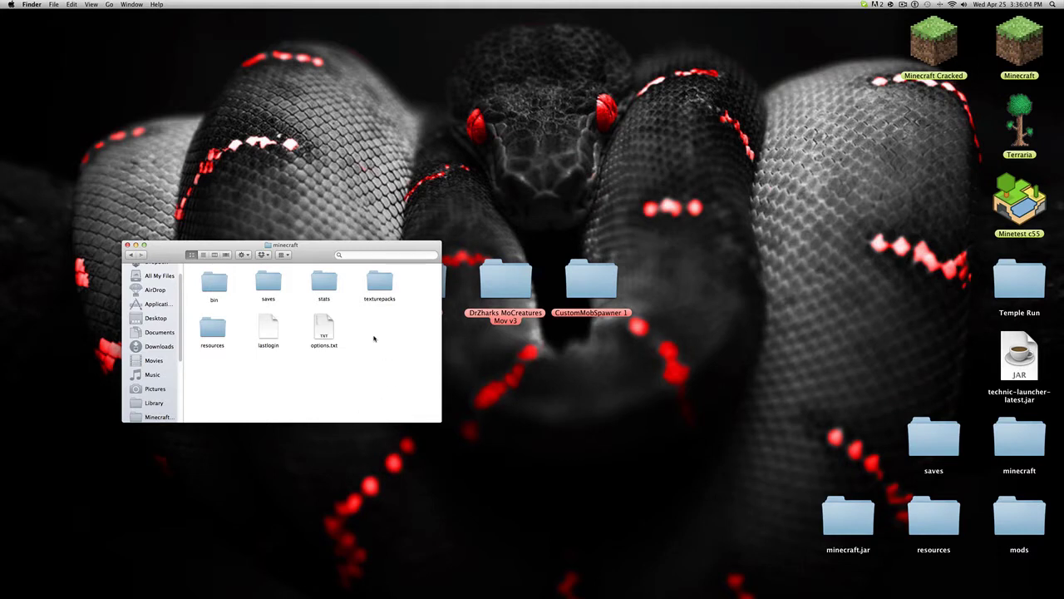
drag(336, 256, 452, 347)
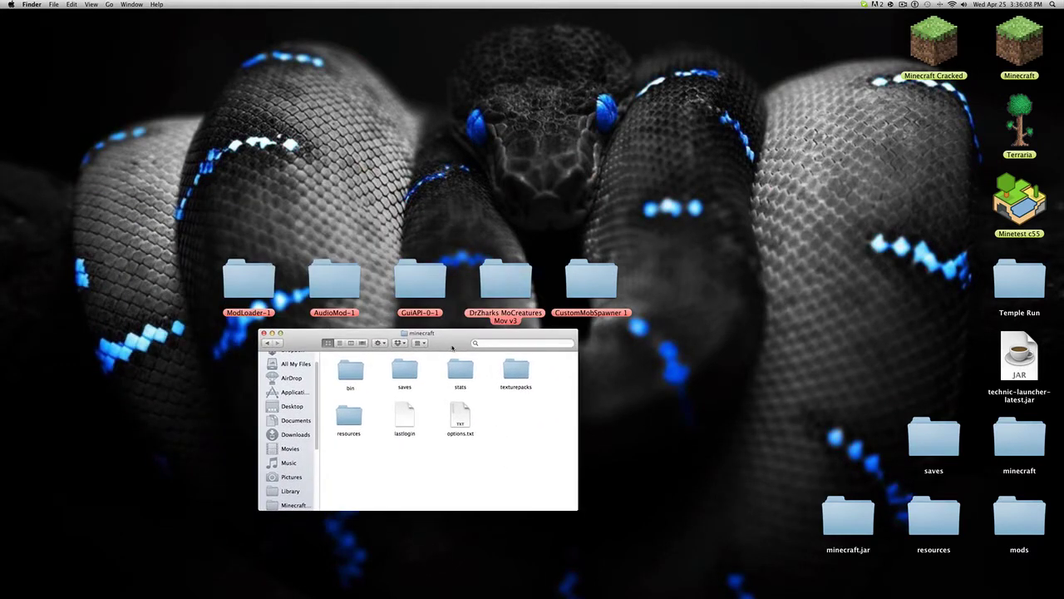
In the bin folder, extract minecraft.jar into a folder with The Unarchiver.
double_click(363, 372)
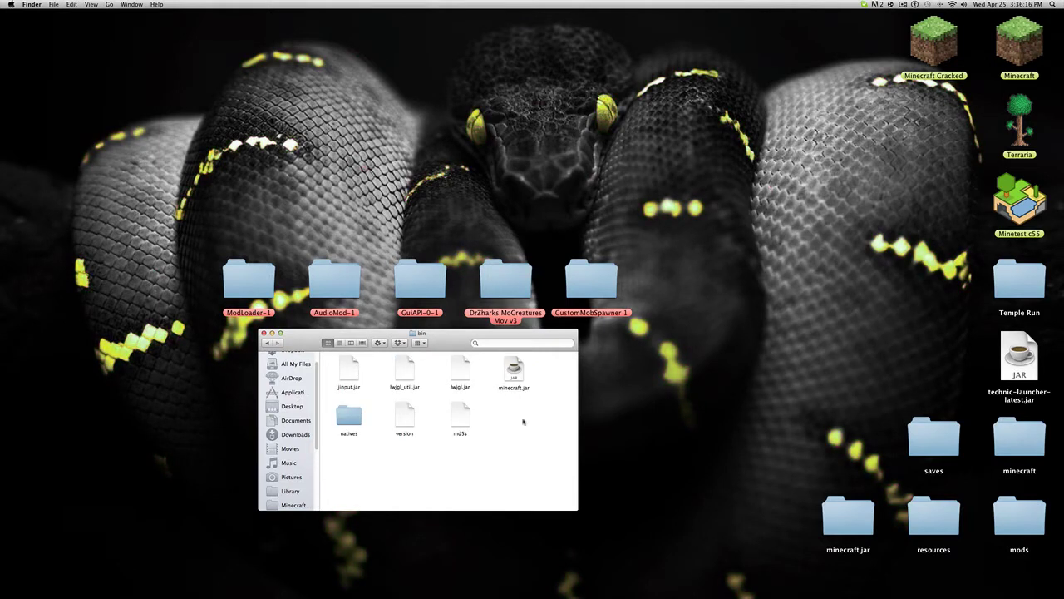
click(514, 370)
click(492, 422)
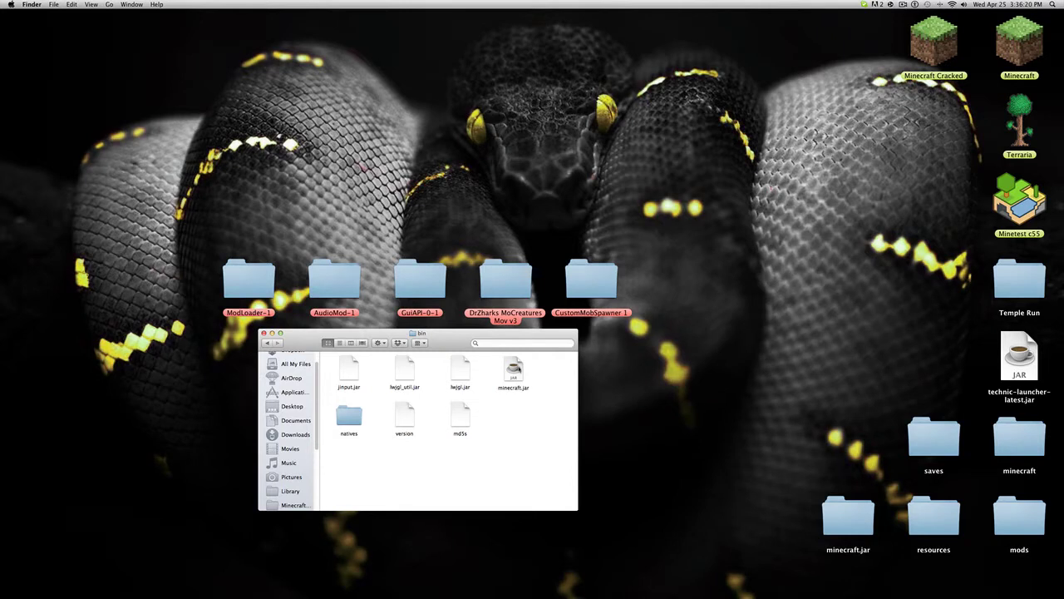
right_click(518, 368)
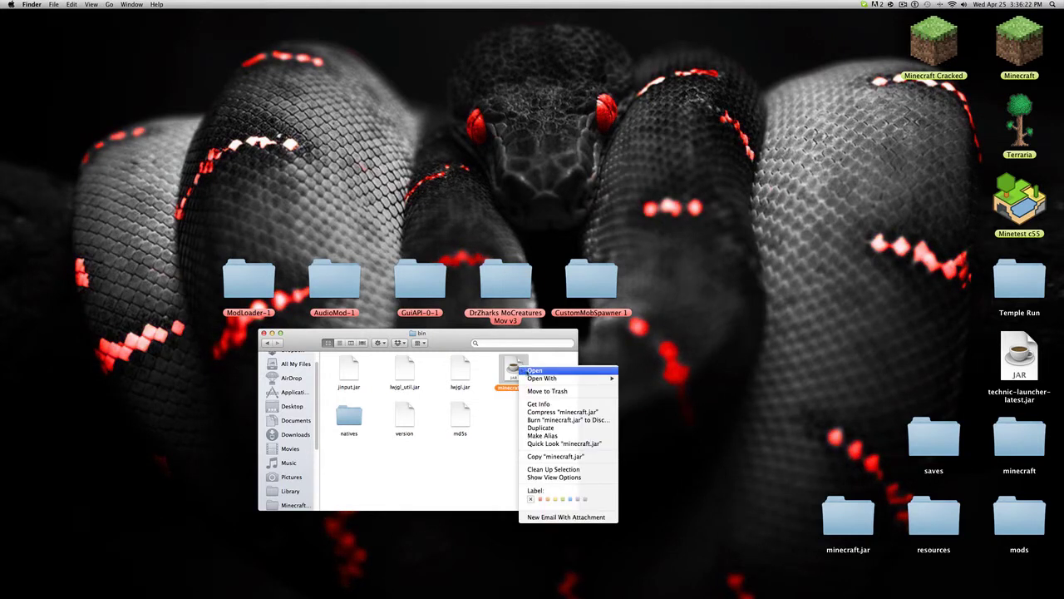
mouse_move(540, 380)
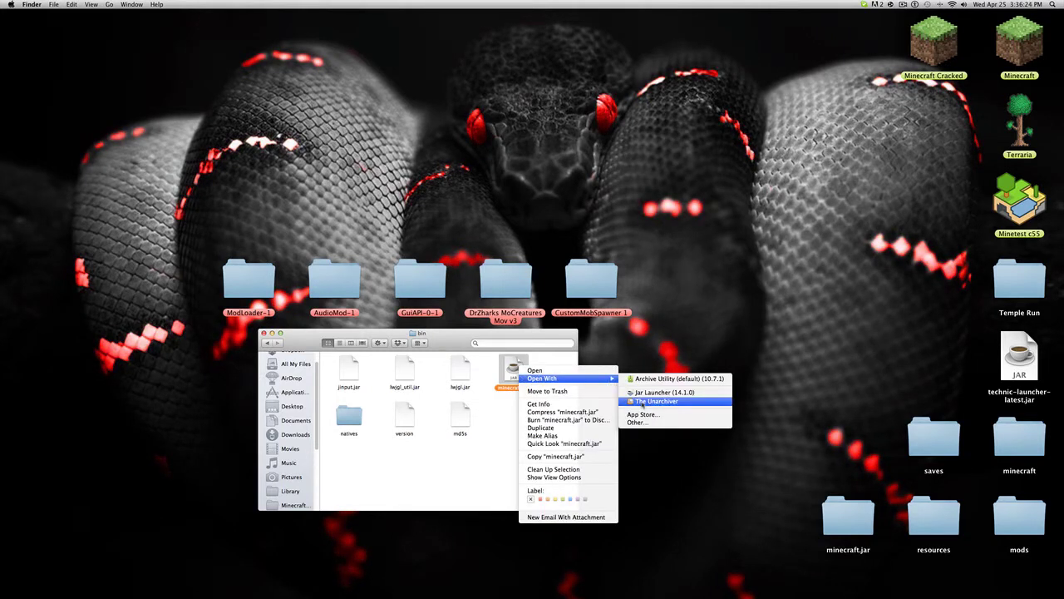
click(643, 402)
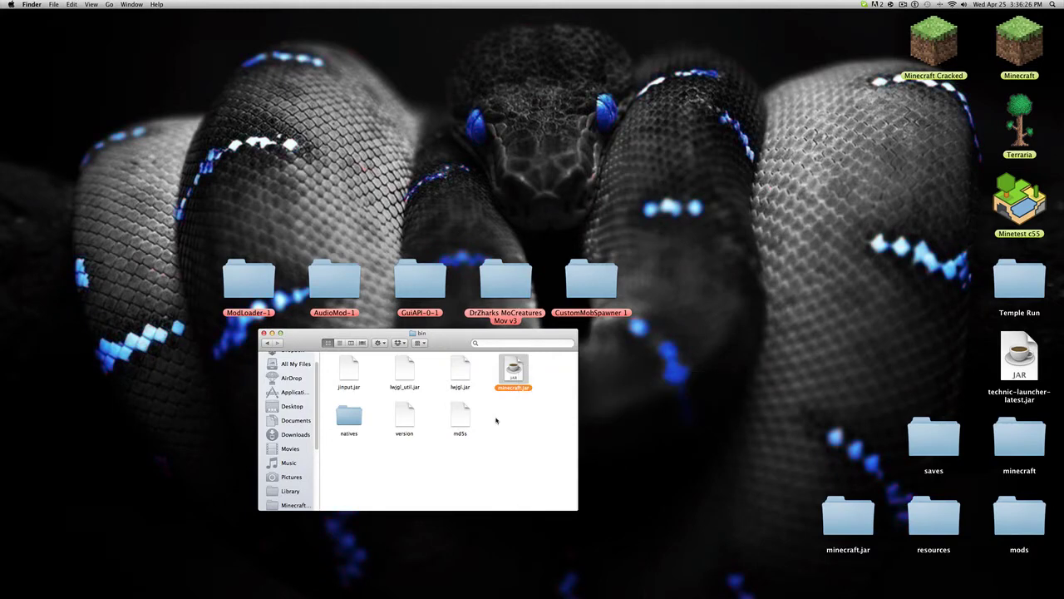
click(619, 200)
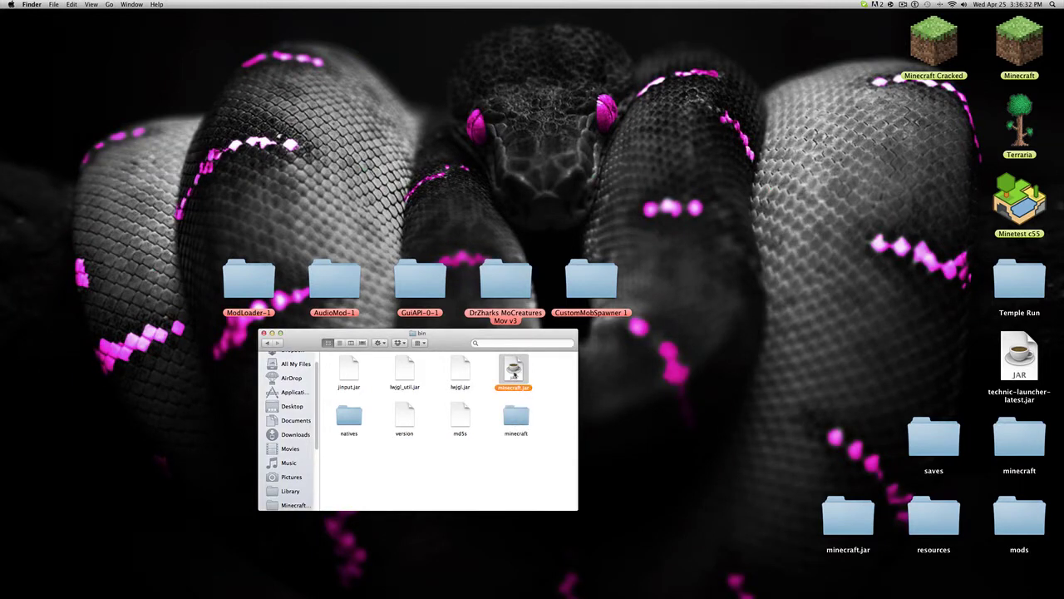
Move the original minecraft.jar to Trash and place the extracted minecraft folder in its spot.
right_click(501, 372)
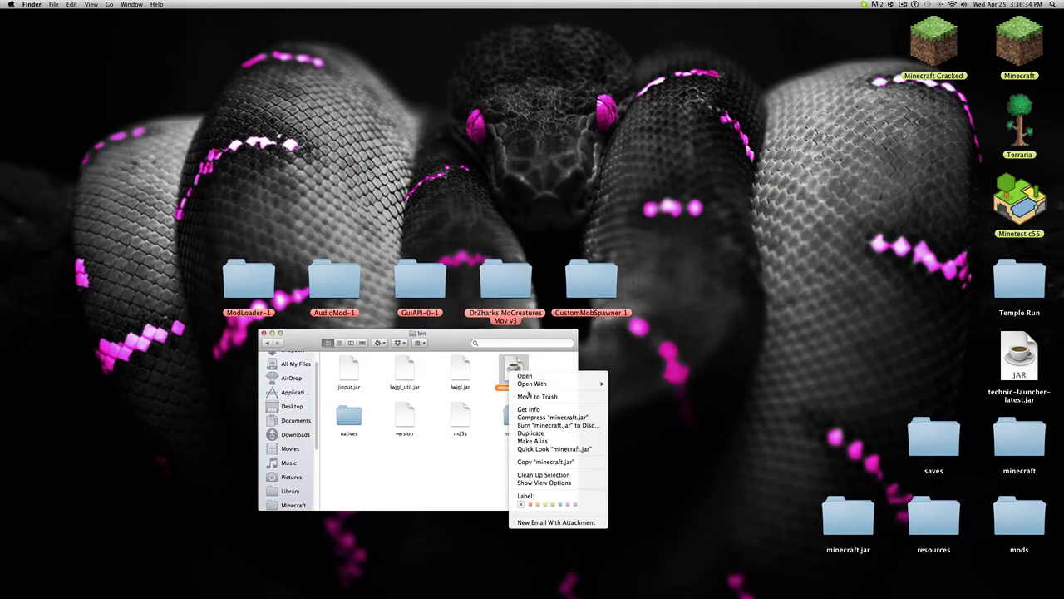
click(540, 398)
drag(524, 416, 515, 374)
right_click(520, 366)
click(409, 376)
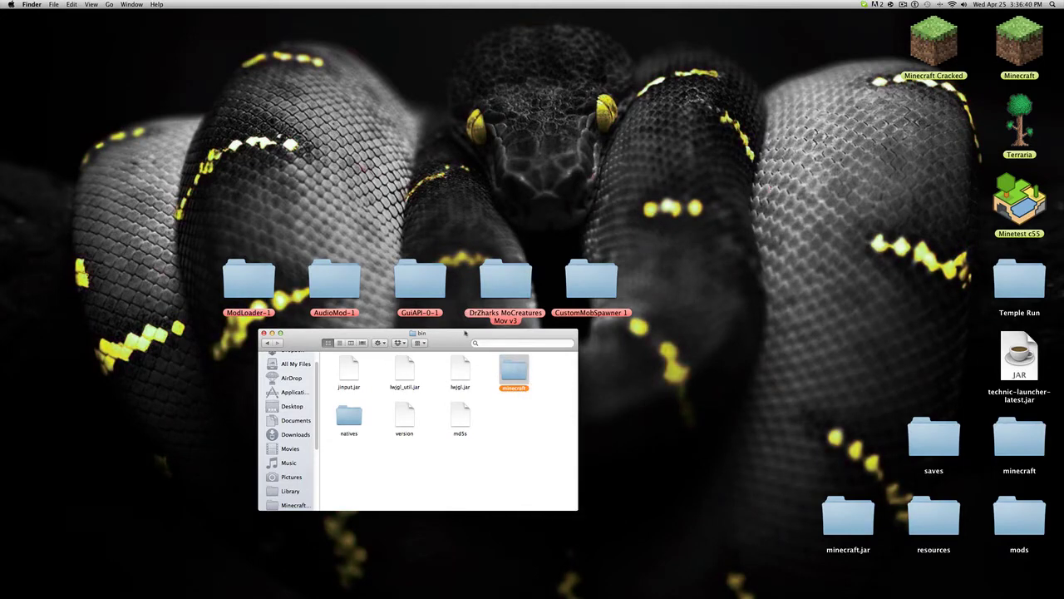
Rename the extracted minecraft folder to minecraft.jar through Get Info.
key(super+i)
click(56, 183)
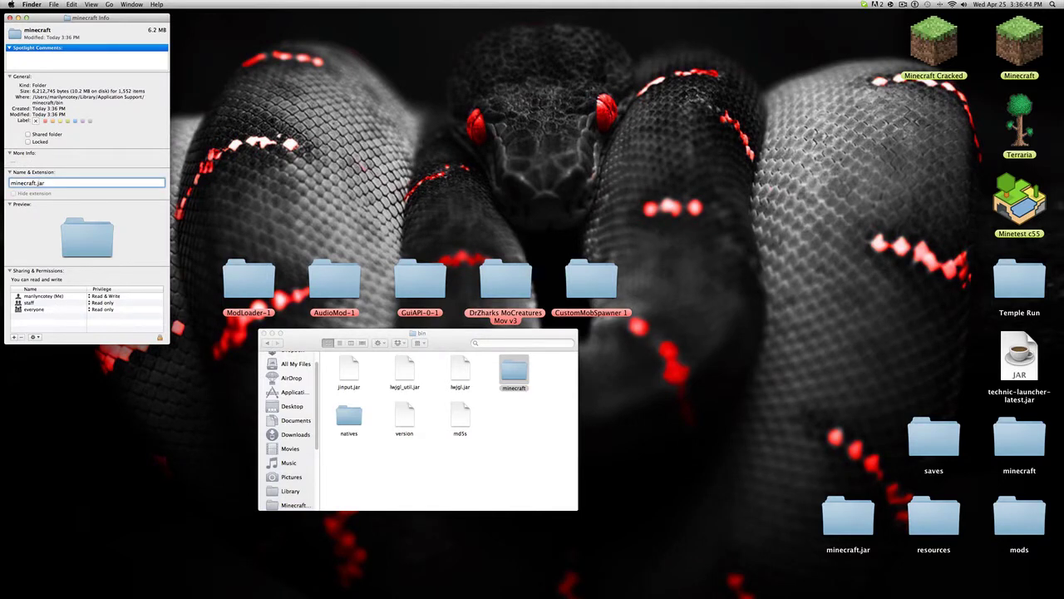
text(.jar)
key(Return)
key(Return)
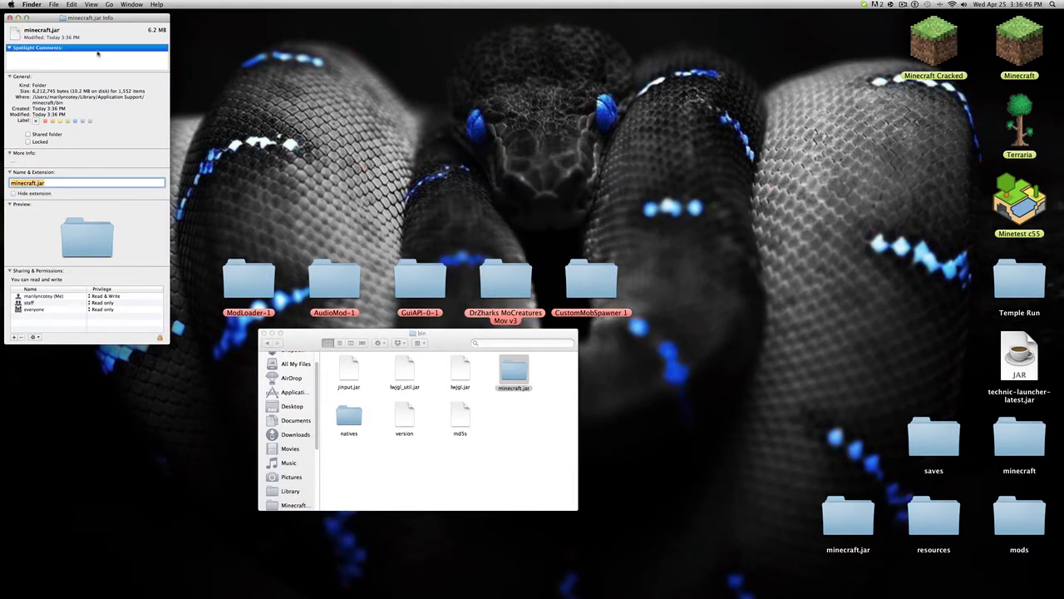
click(10, 17)
click(488, 440)
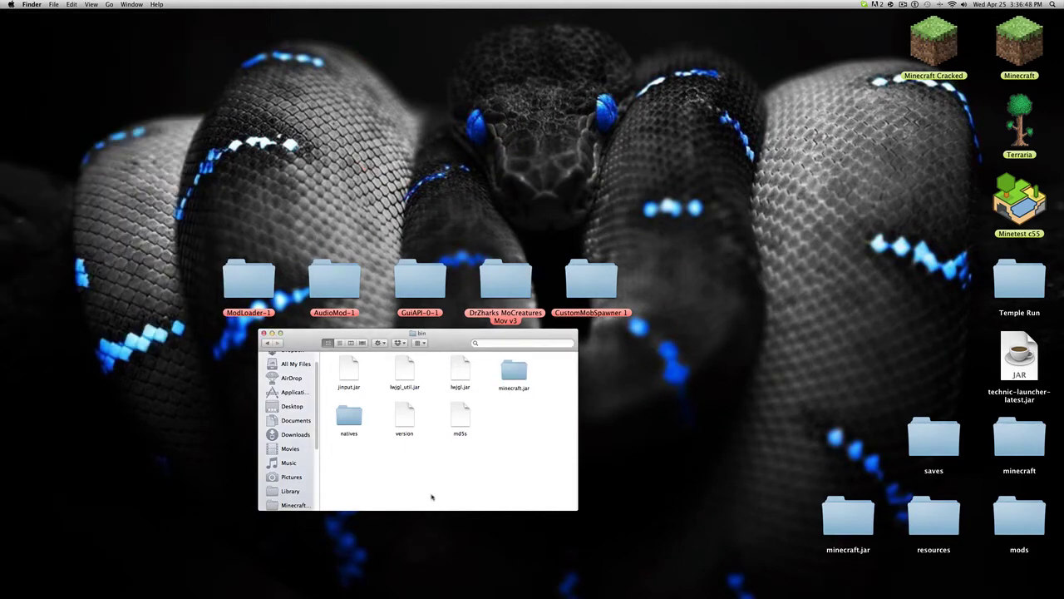
Open the minecraft.jar folder and the ModLoader-1 folder side by side.
double_click(514, 372)
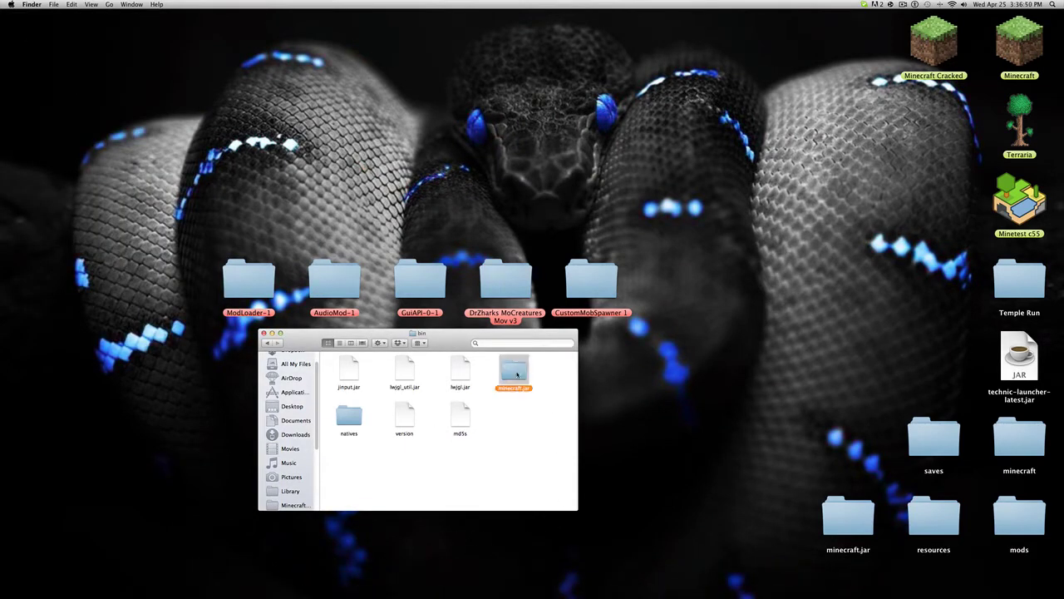
drag(445, 341, 407, 385)
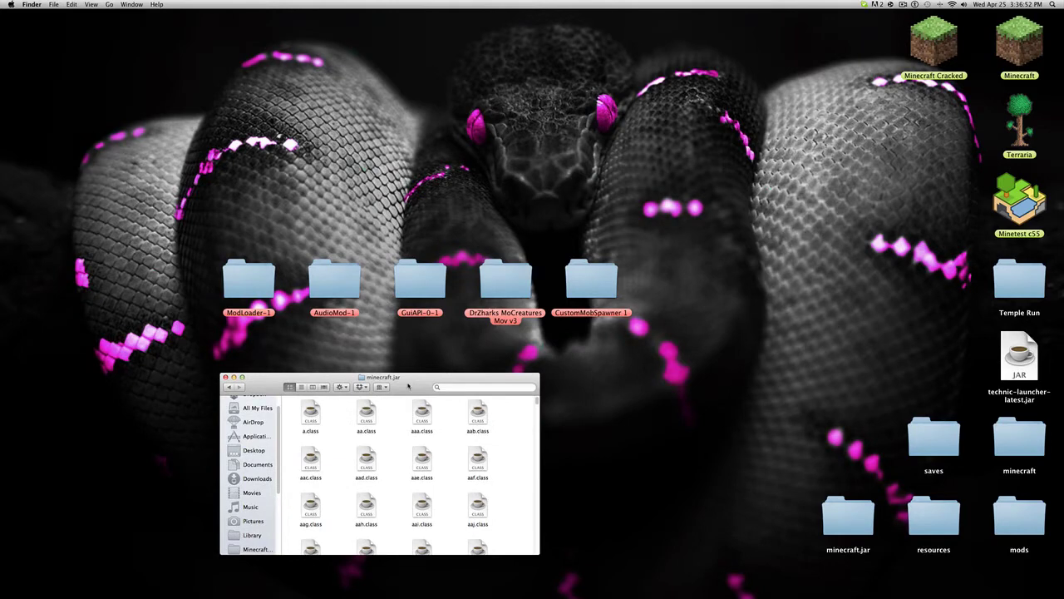
double_click(260, 292)
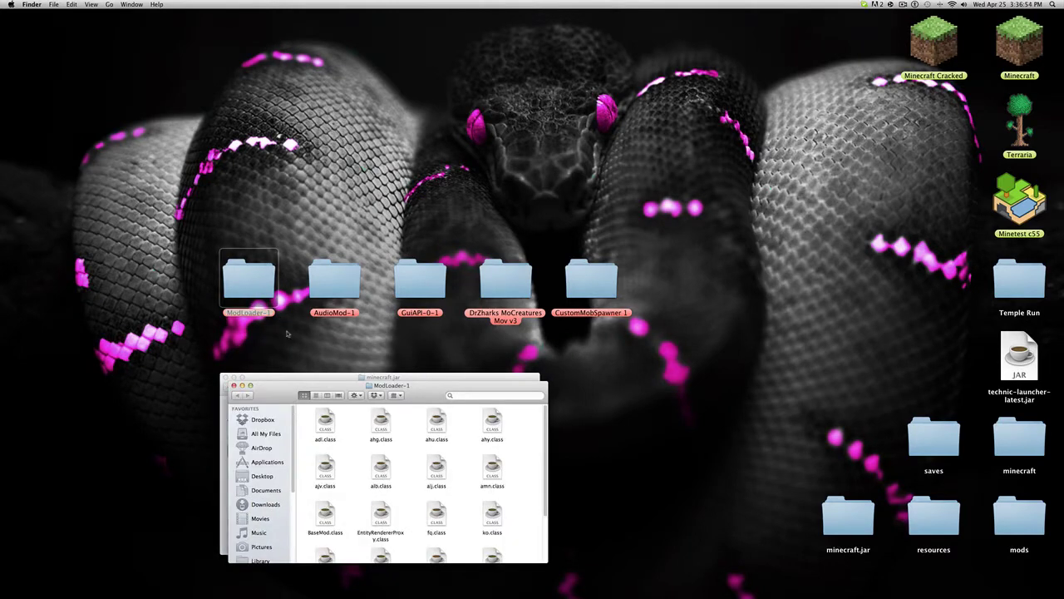
drag(414, 396, 759, 317)
drag(410, 378, 405, 316)
Copy all 19 ModLoader-1 files into minecraft.jar, replacing existing ones.
drag(646, 327, 888, 550)
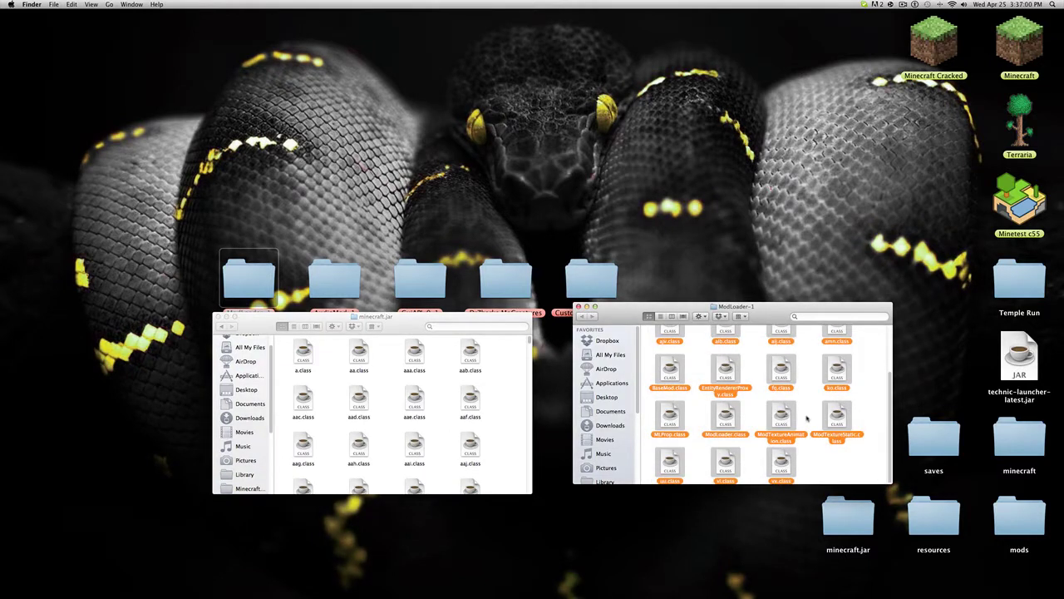
right_click(780, 414)
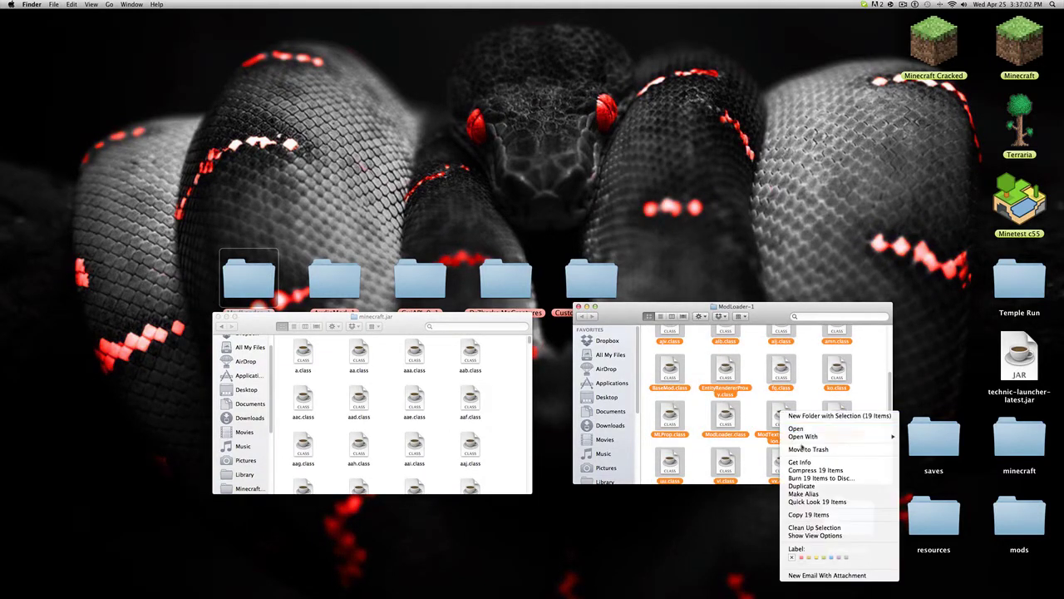
click(810, 515)
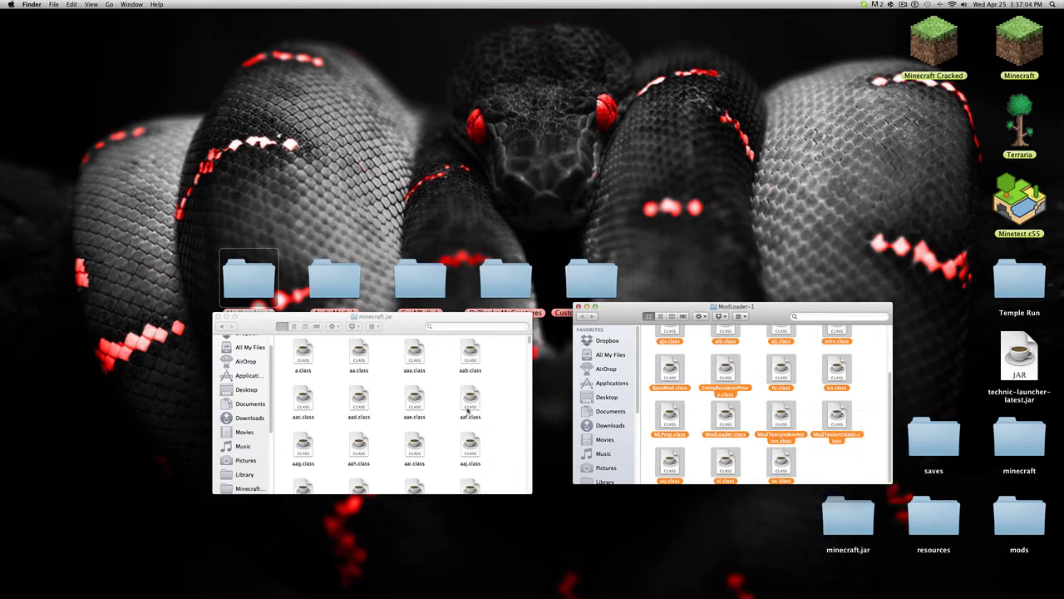
right_click(450, 399)
click(466, 427)
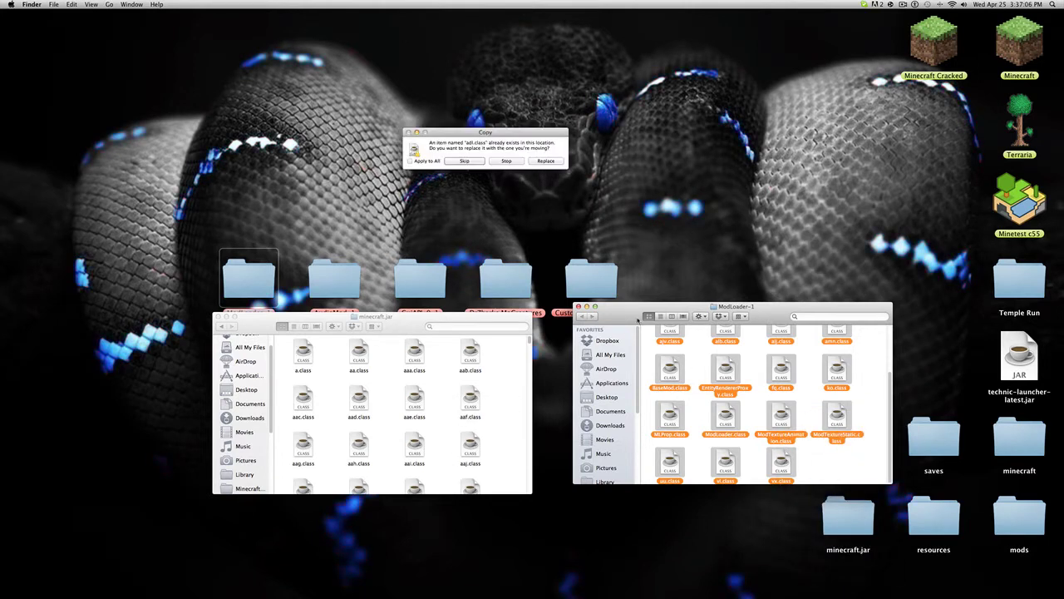
click(546, 161)
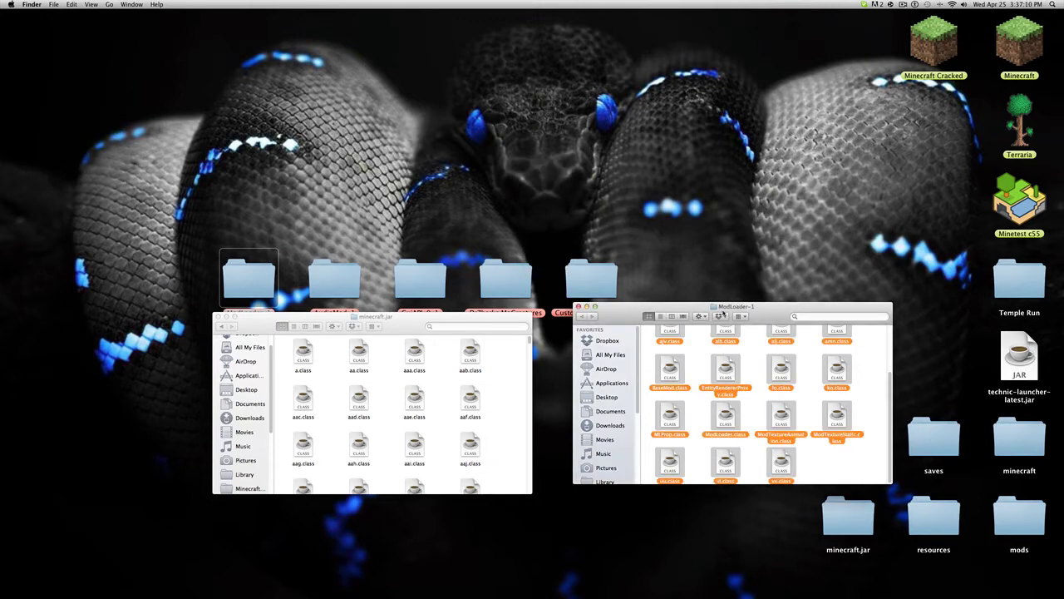
Close ModLoader-1 and rearrange the ModLoader-1 and AudioMod-1 folders on the desktop.
click(579, 307)
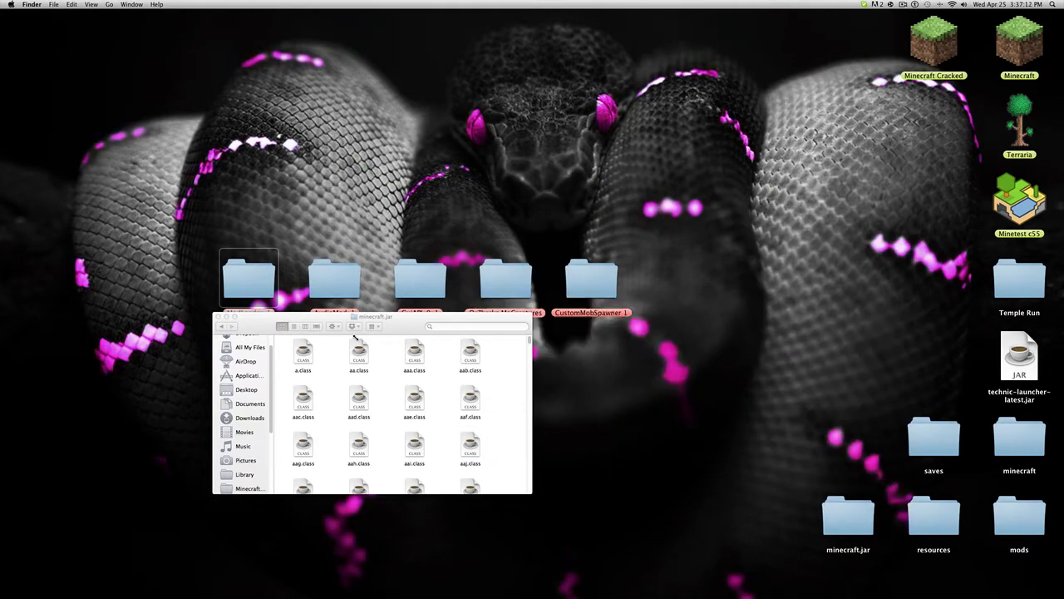
drag(258, 283, 263, 170)
drag(351, 280, 510, 198)
Open AudioMod-1 and navigate both windows to paulscode > sound > codecs.
double_click(510, 198)
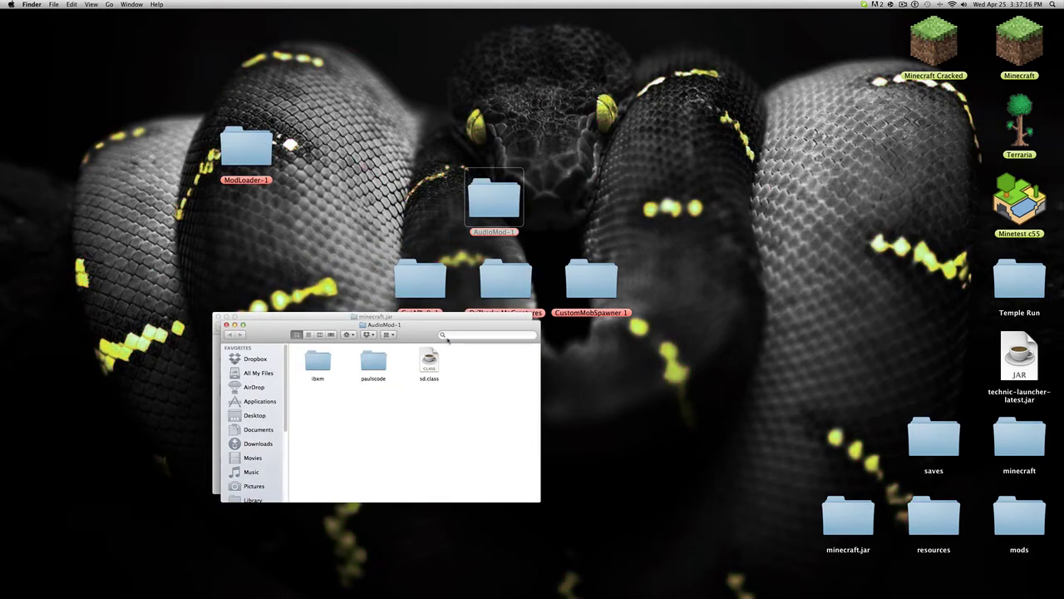
drag(406, 325, 719, 319)
click(515, 418)
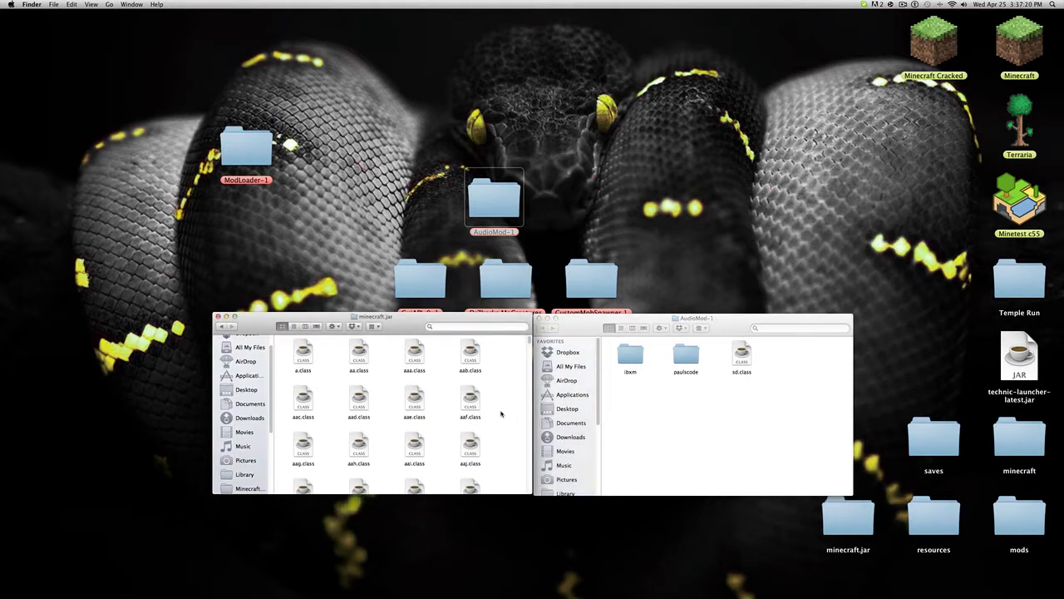
key(p)
scroll(501, 413, down, 3)
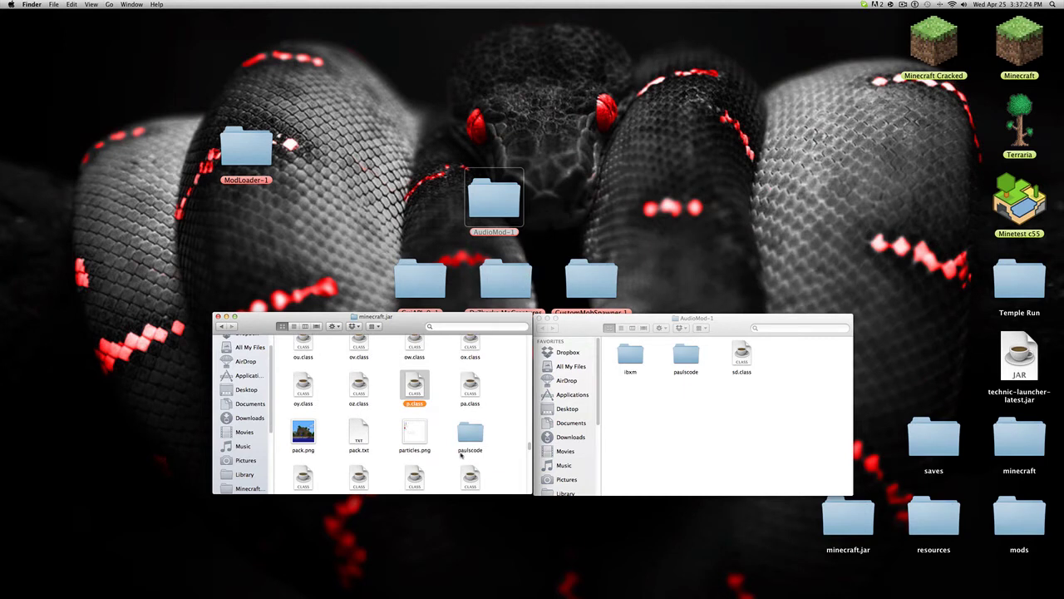
double_click(470, 431)
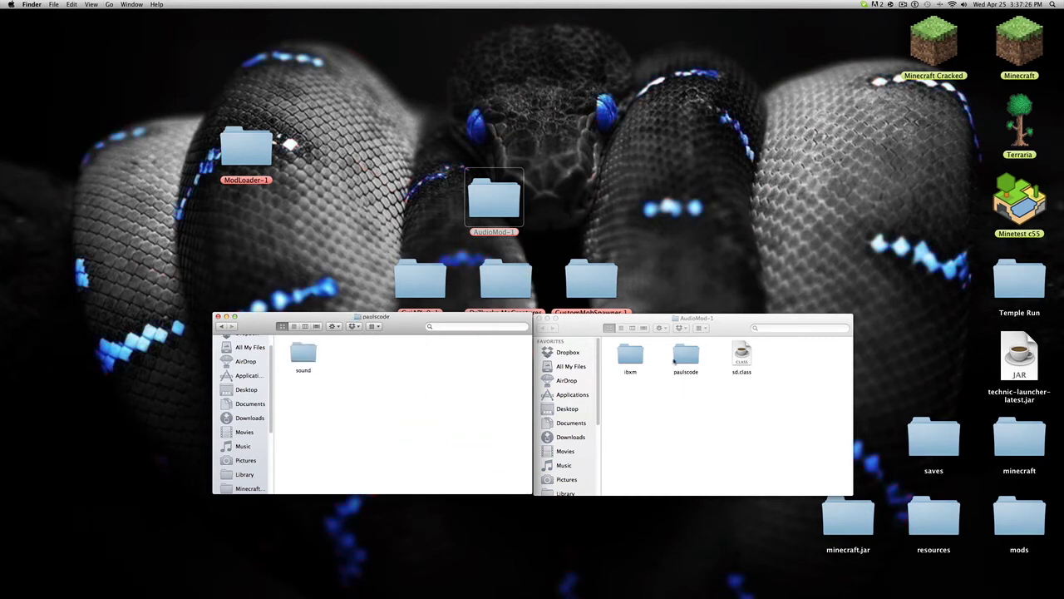
double_click(686, 356)
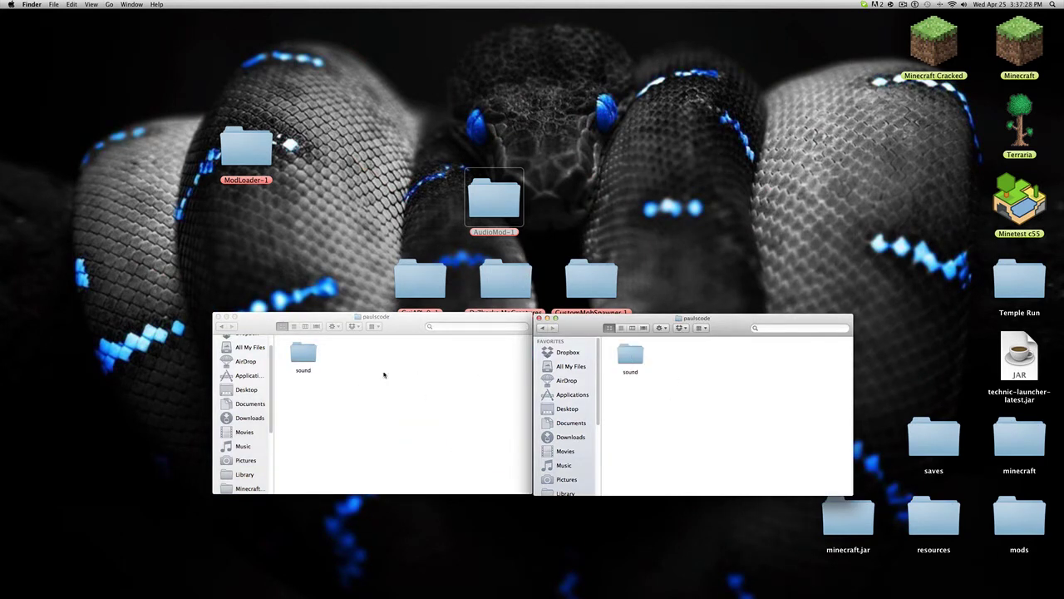
double_click(301, 355)
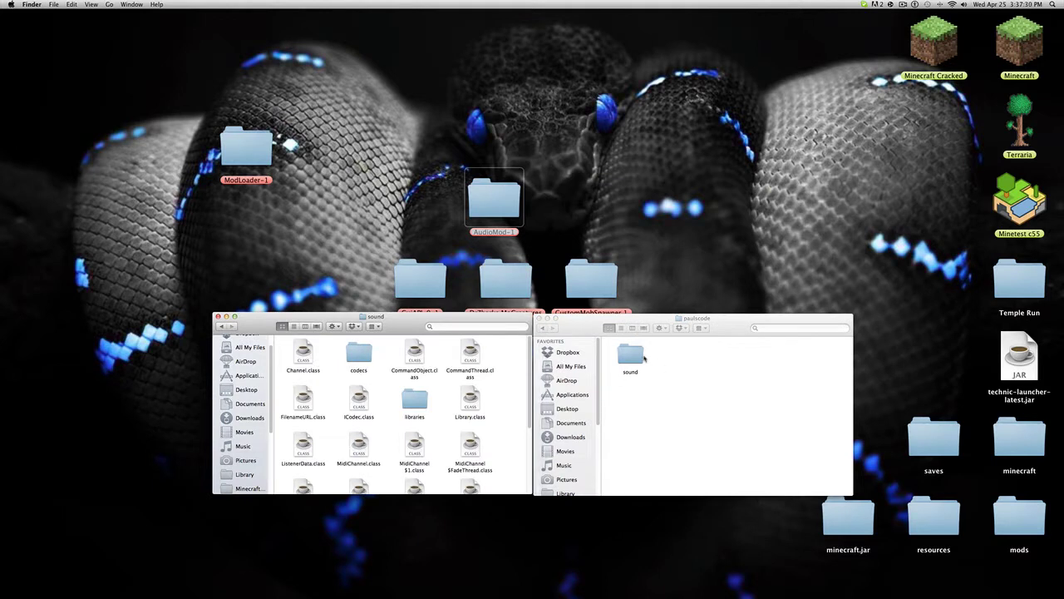
double_click(631, 355)
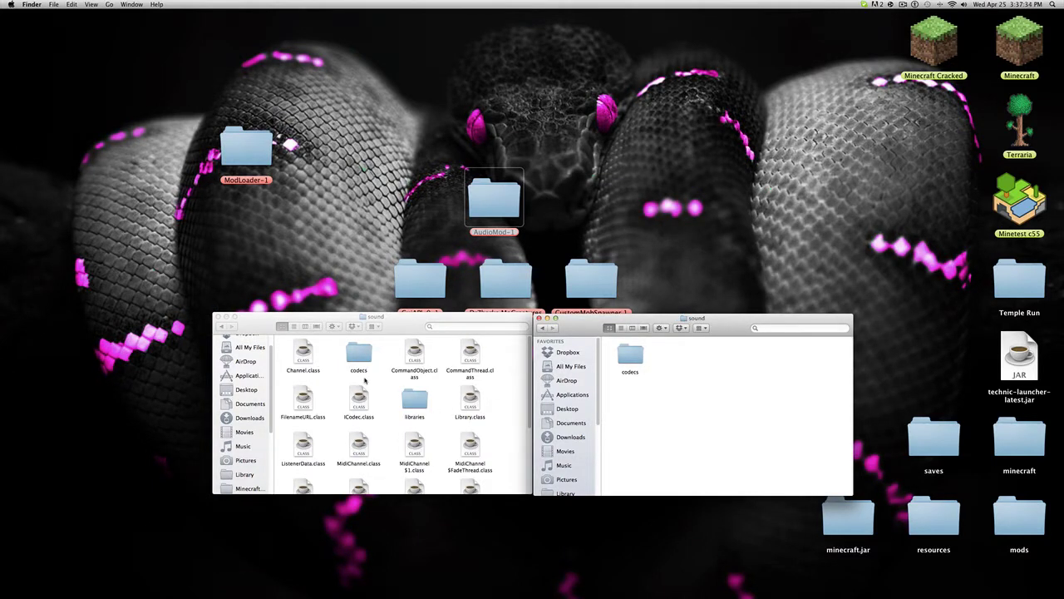
double_click(360, 356)
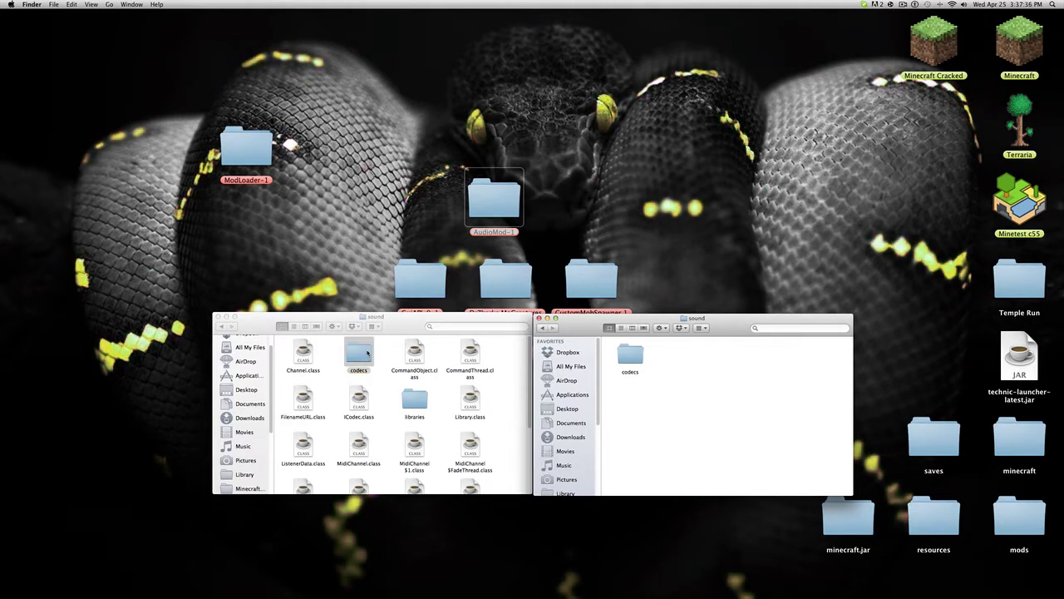
double_click(633, 355)
Copy CodecIBXM.class into minecraft.jar's codecs folder, then return AudioMod-1 to its root.
click(629, 355)
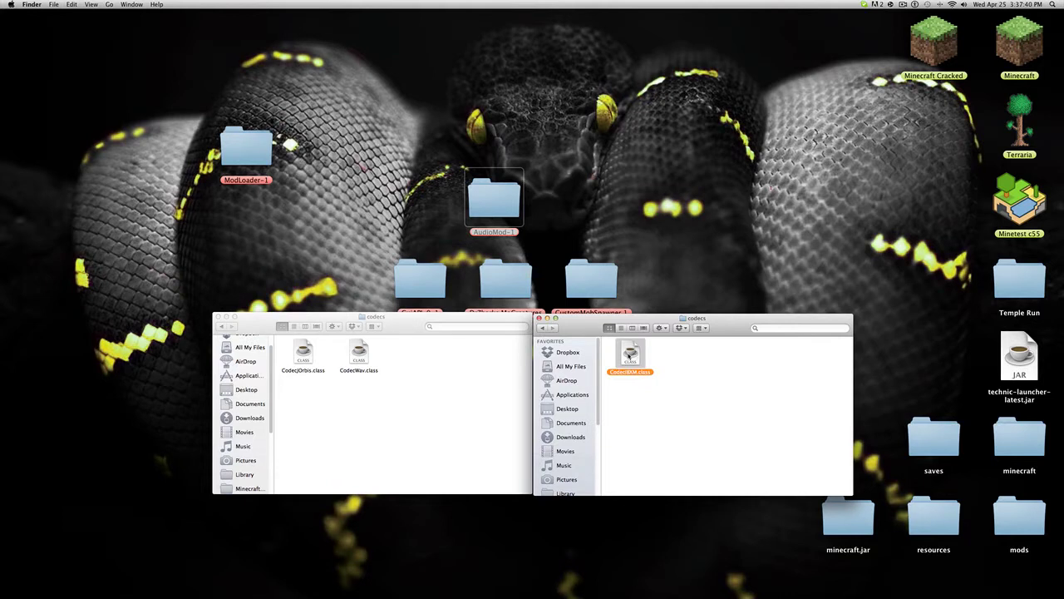
right_click(632, 355)
click(665, 443)
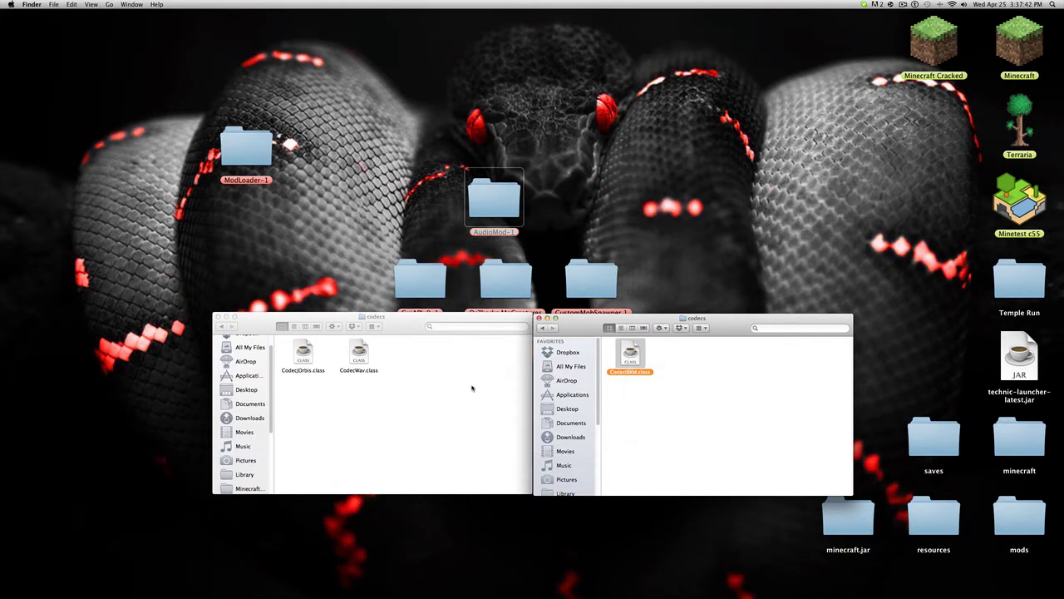
right_click(418, 353)
click(438, 381)
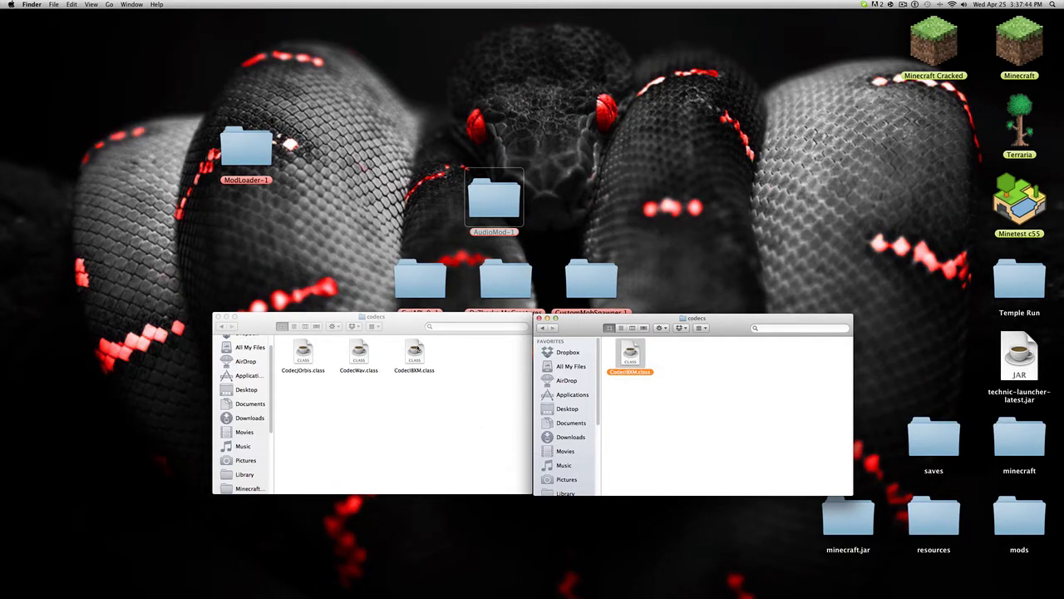
click(542, 328)
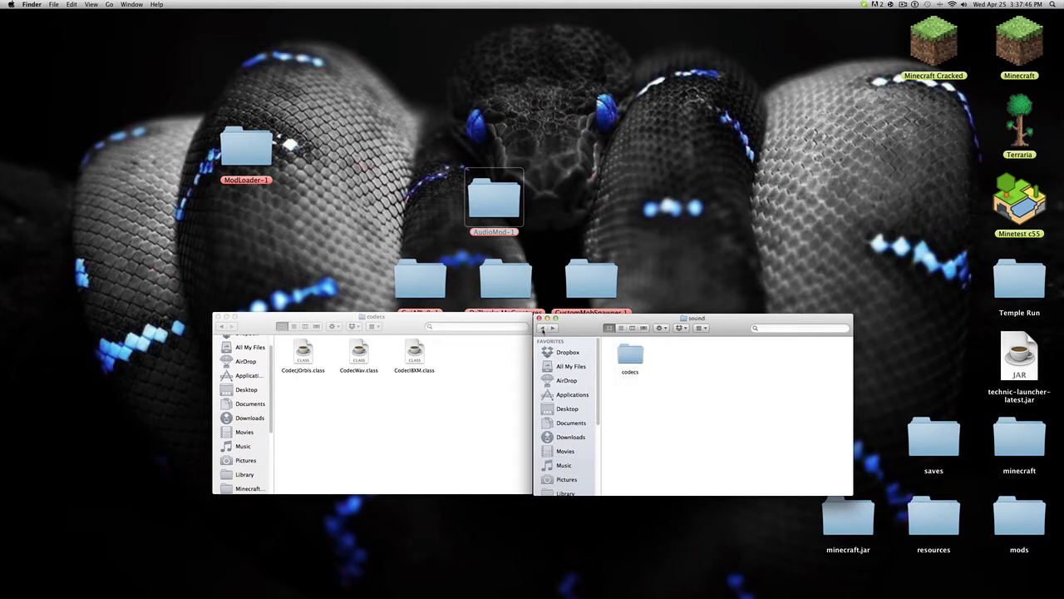
click(542, 328)
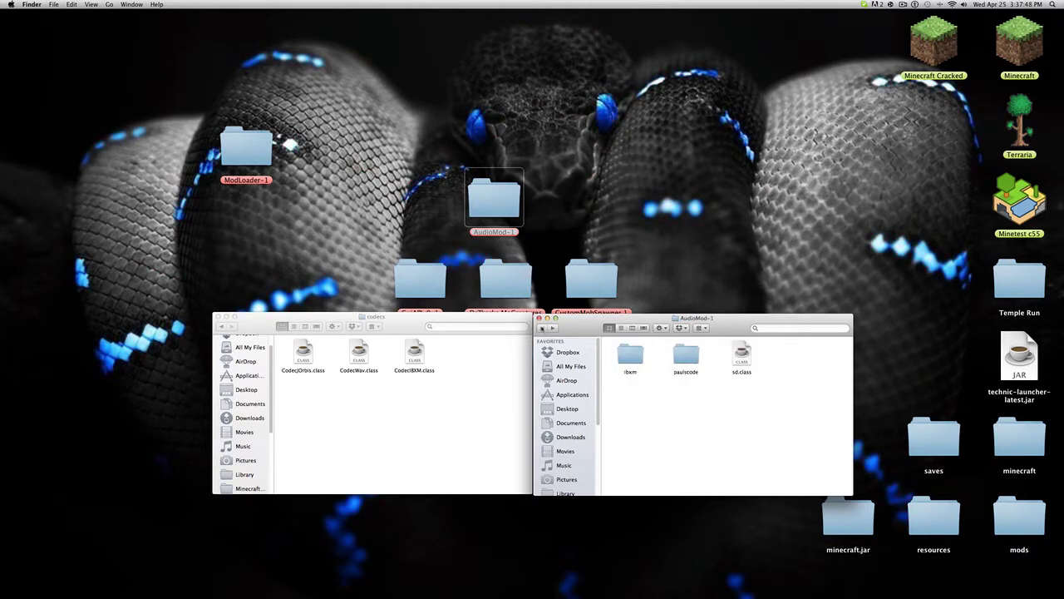
click(220, 326)
Return the left window to minecraft.jar's root and copy the ibxm folder into it.
click(220, 326)
click(221, 326)
scroll(363, 359, up, 2)
scroll(364, 359, up, 10)
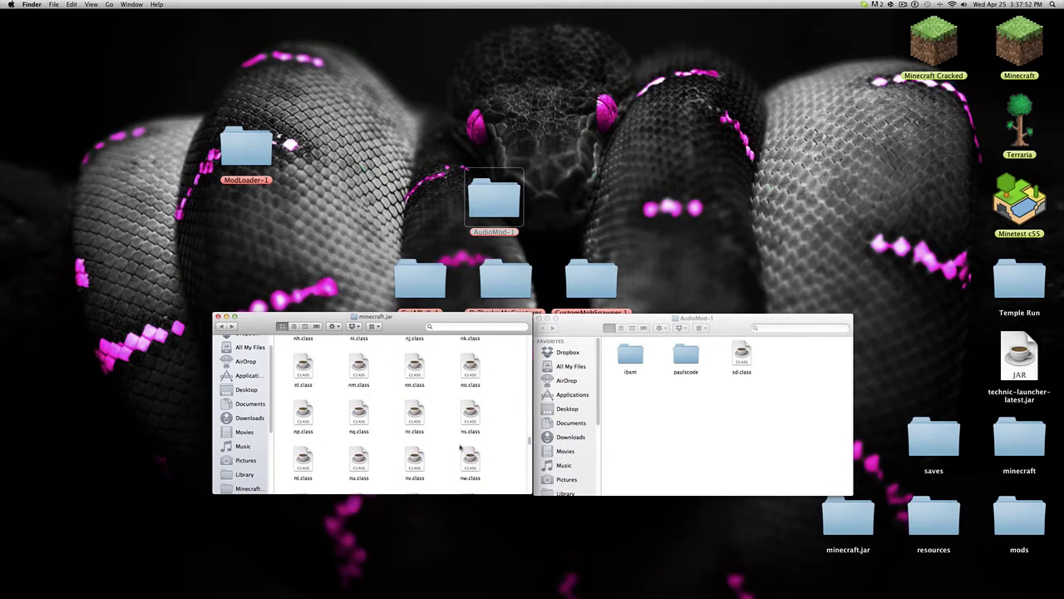
scroll(464, 441, up, 10)
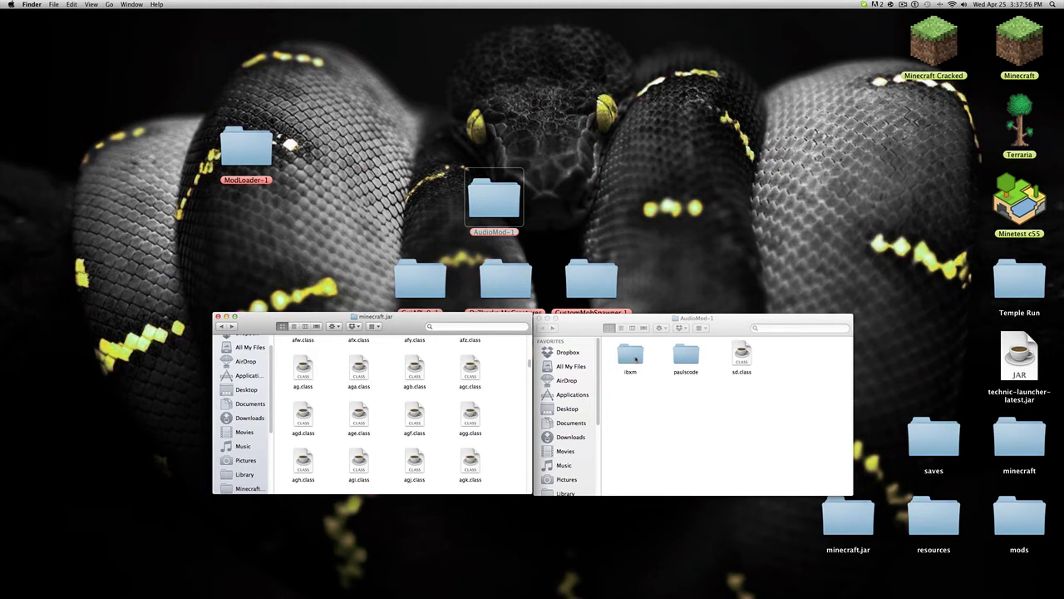
right_click(636, 360)
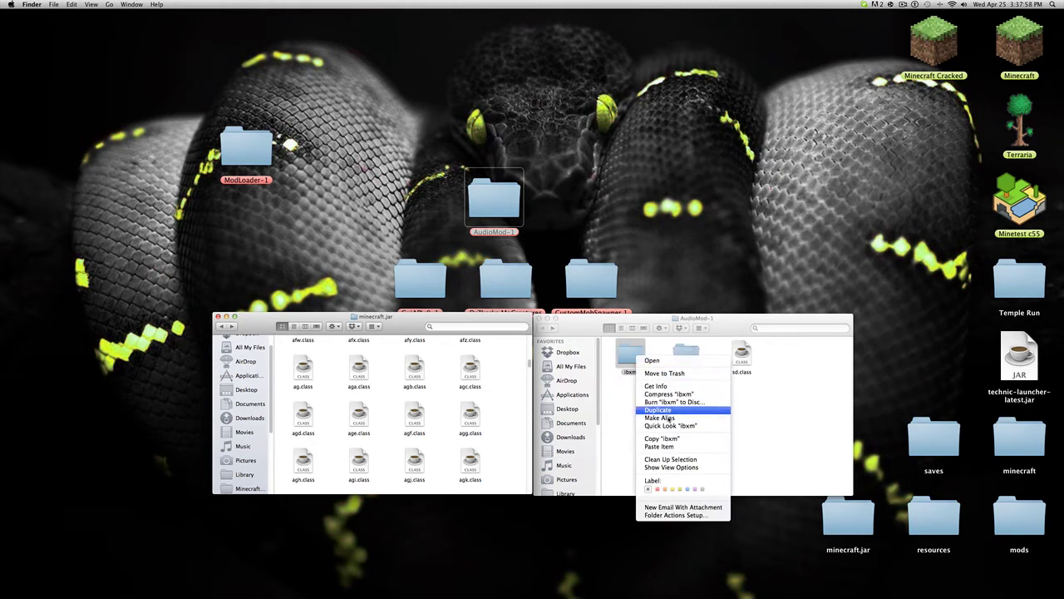
click(665, 445)
right_click(506, 414)
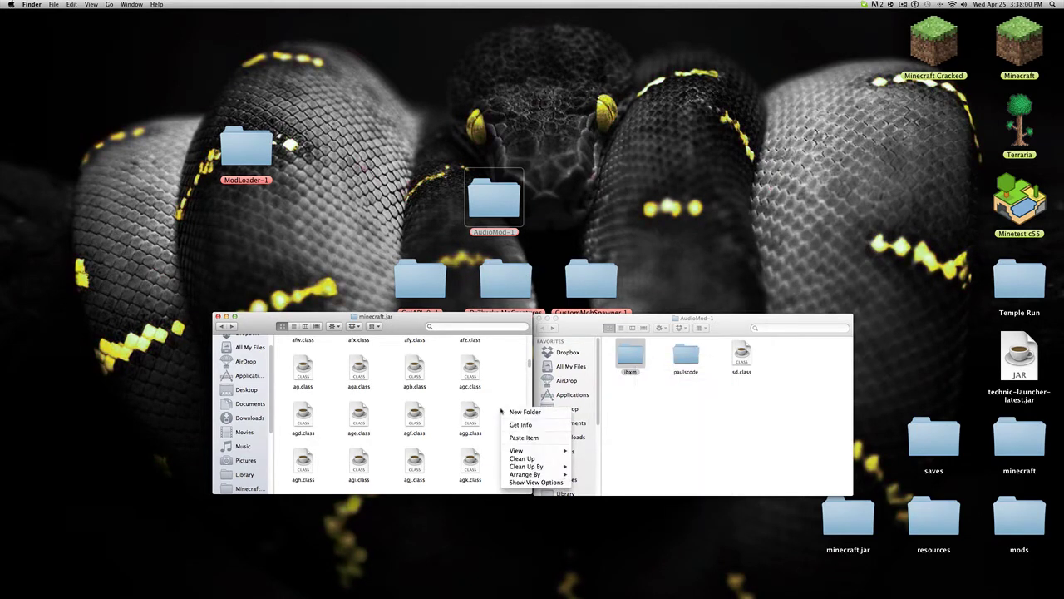
click(529, 439)
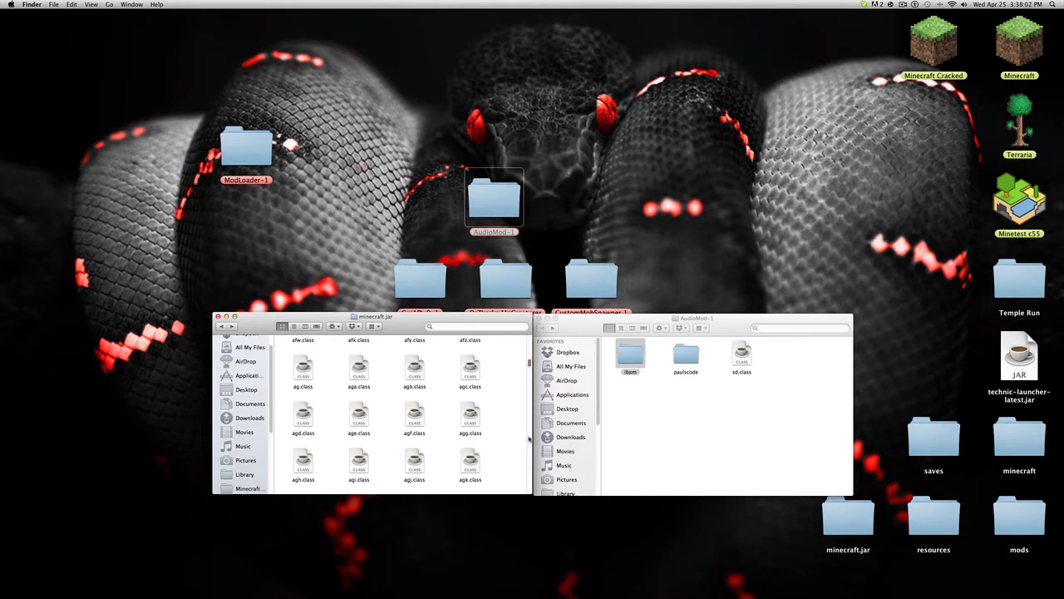
Copy sd.class into minecraft.jar, replacing the existing one.
click(747, 362)
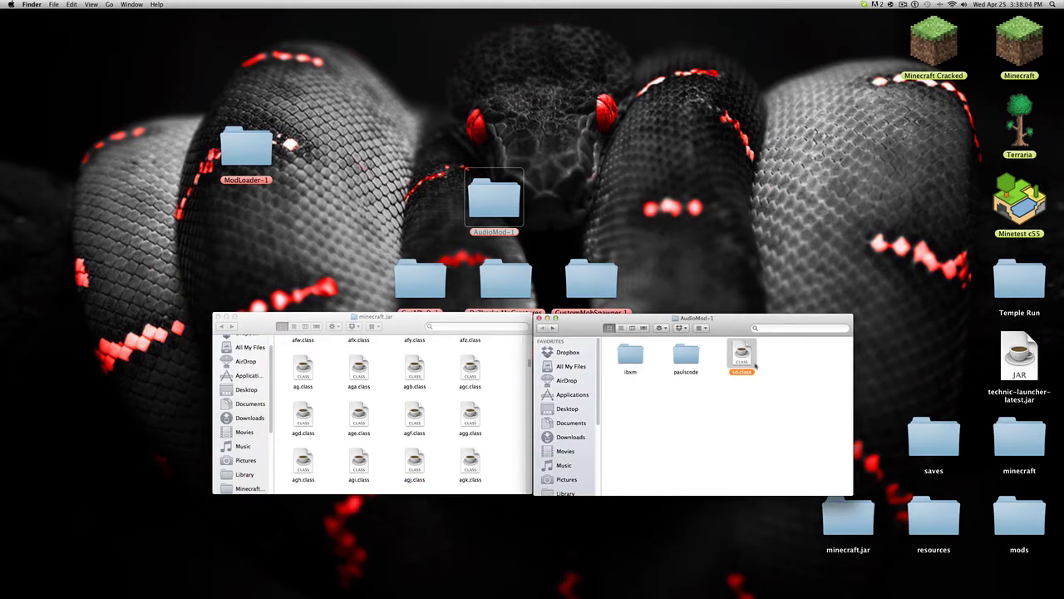
right_click(759, 365)
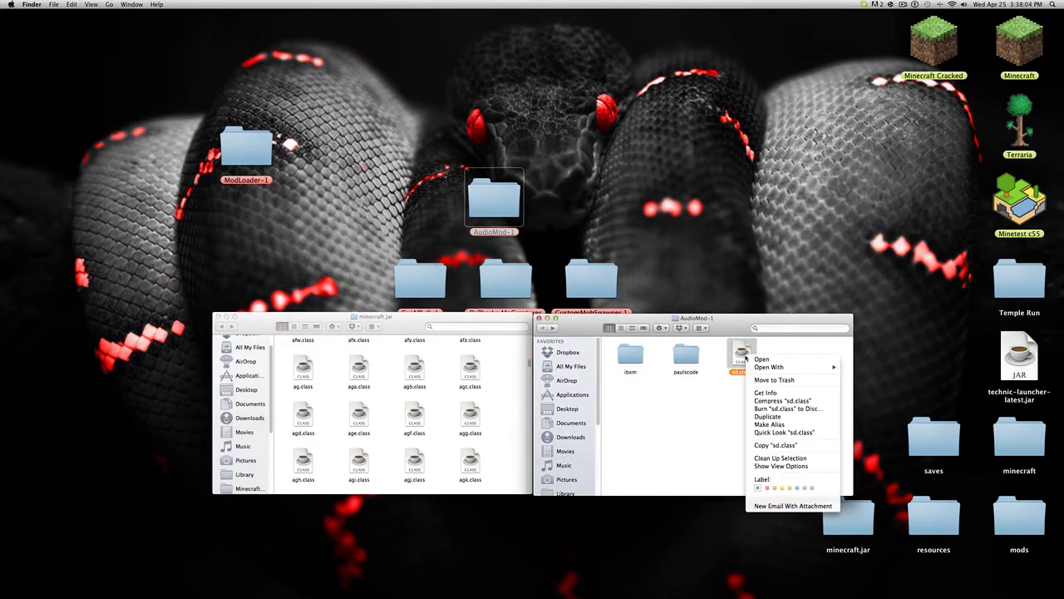
click(775, 445)
right_click(497, 388)
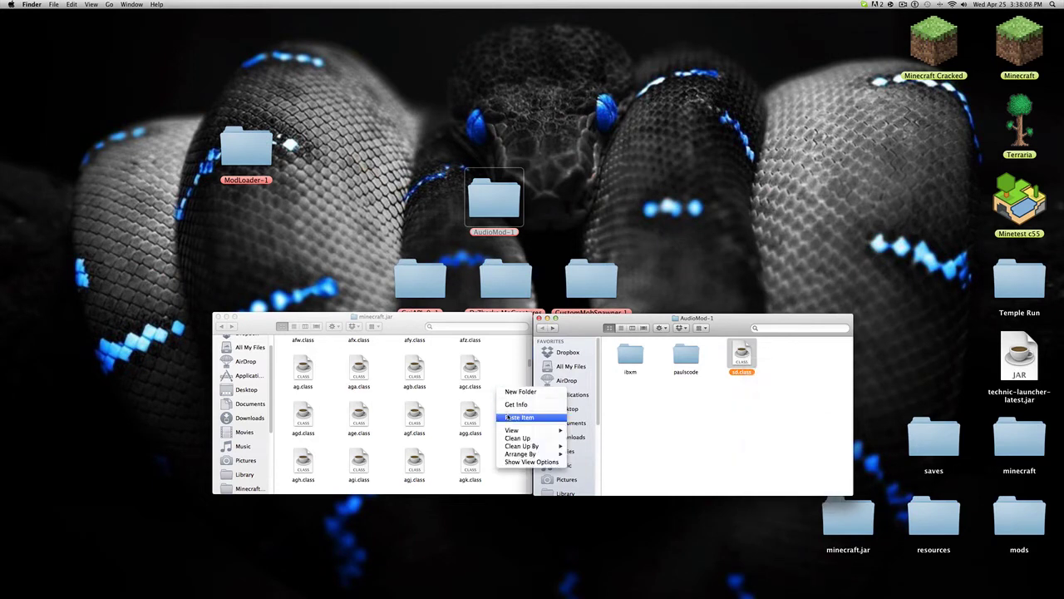
click(508, 417)
click(548, 166)
Copy the ibxm folder into minecraft.jar again, replacing it, and close AudioMod-1.
right_click(632, 355)
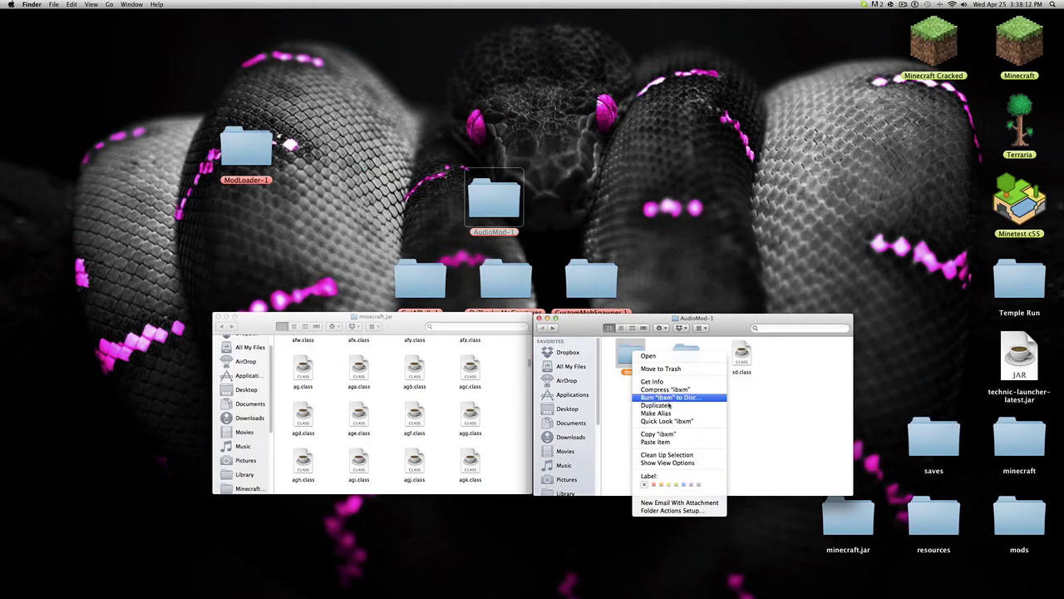
click(656, 439)
right_click(516, 411)
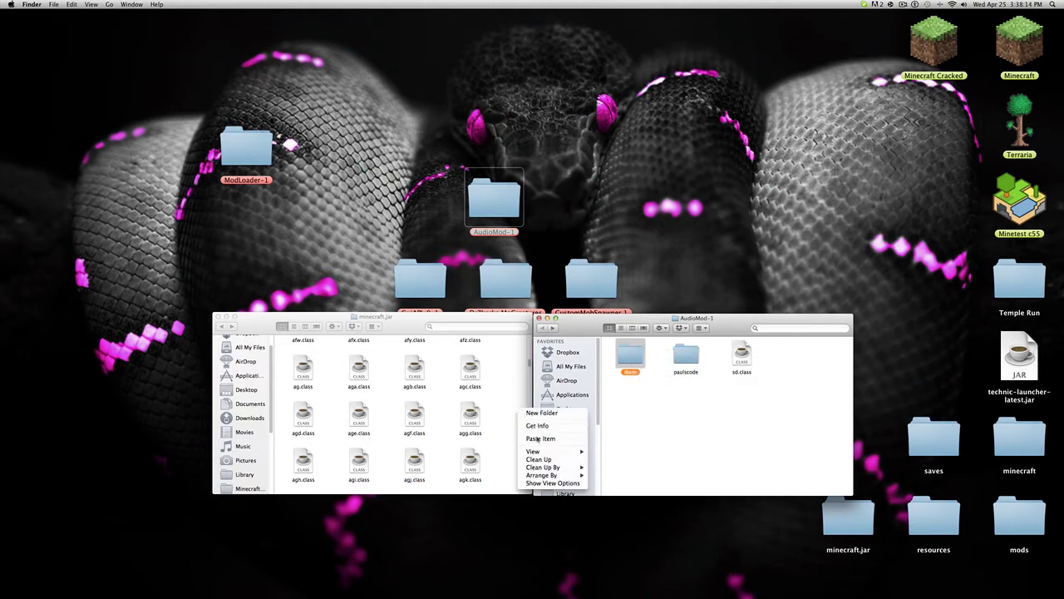
click(539, 439)
click(547, 161)
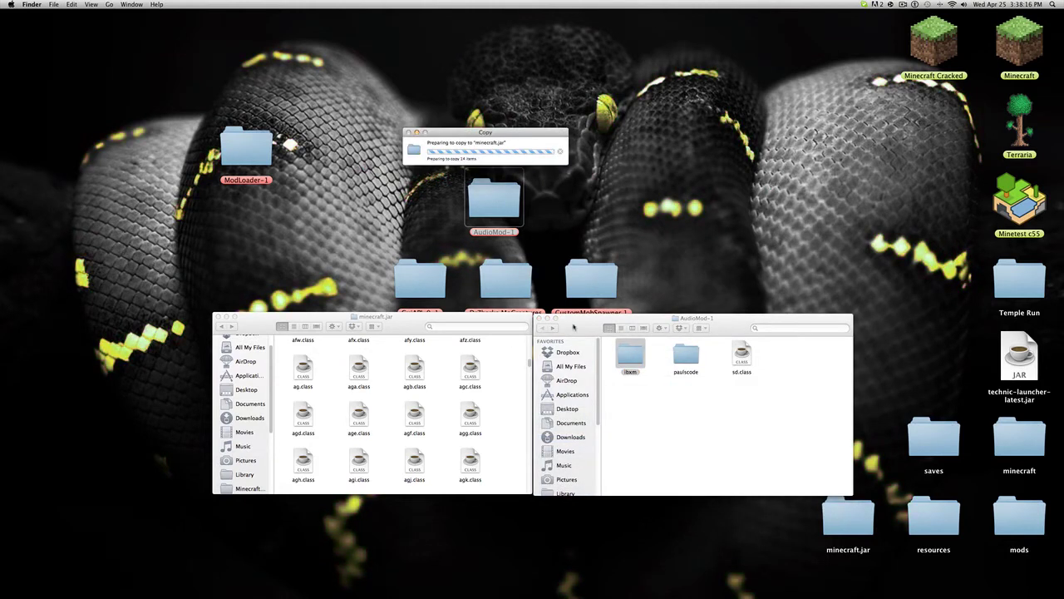
click(539, 319)
drag(490, 201, 316, 152)
Open GuiAPI-0-1 beside minecraft.jar and select all its files.
drag(434, 276, 513, 200)
double_click(513, 199)
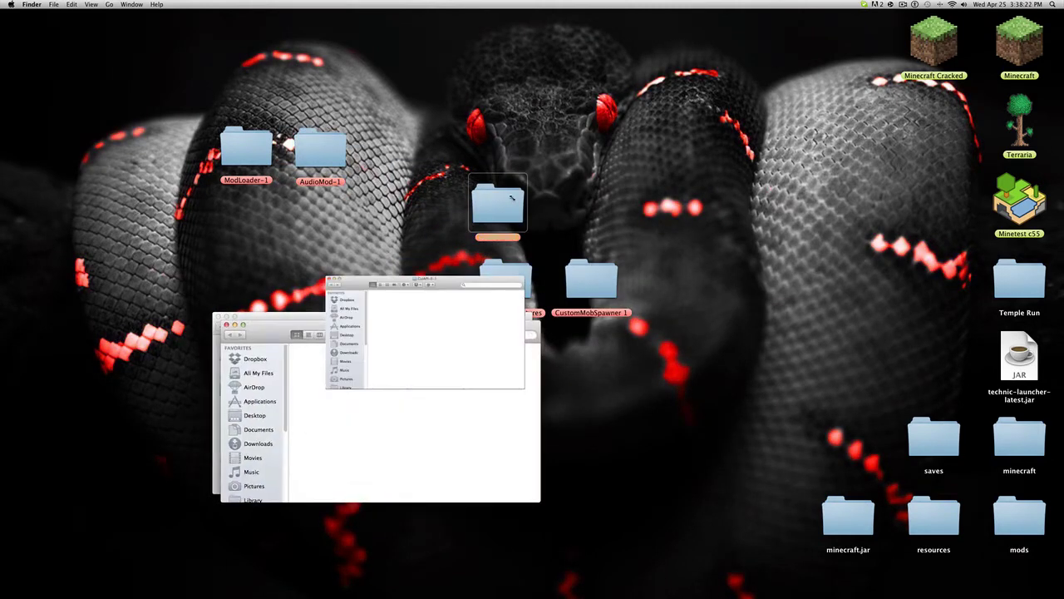
drag(425, 341, 778, 300)
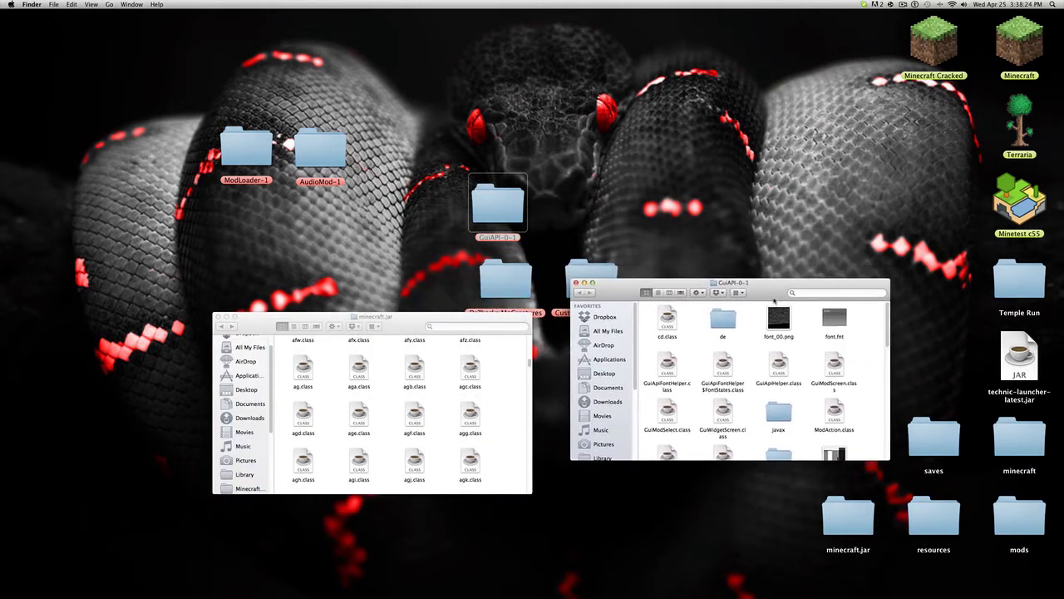
scroll(779, 379, down, 10)
scroll(779, 378, up, 10)
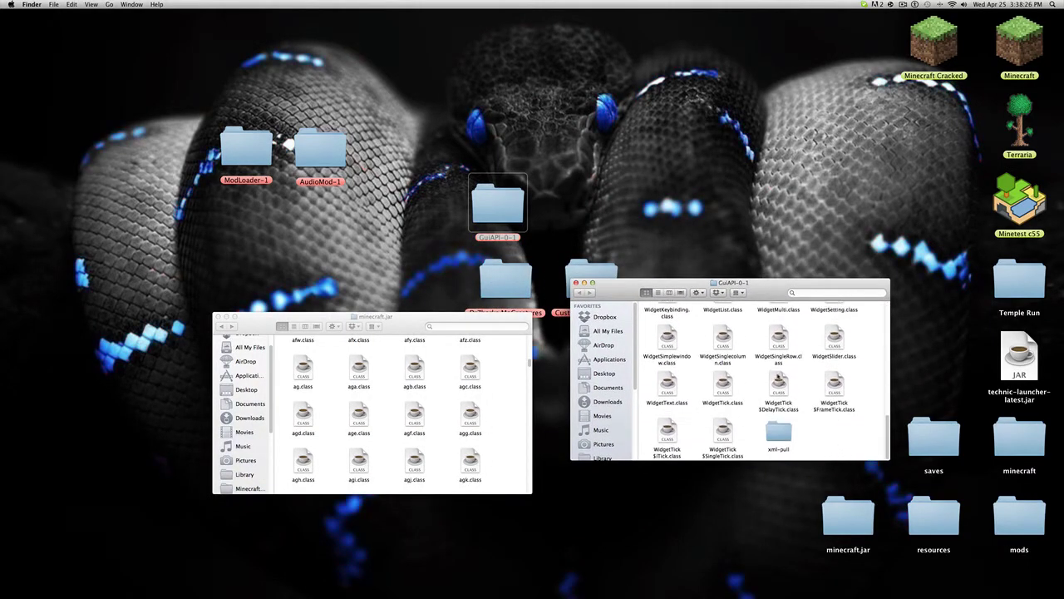
drag(646, 310, 861, 451)
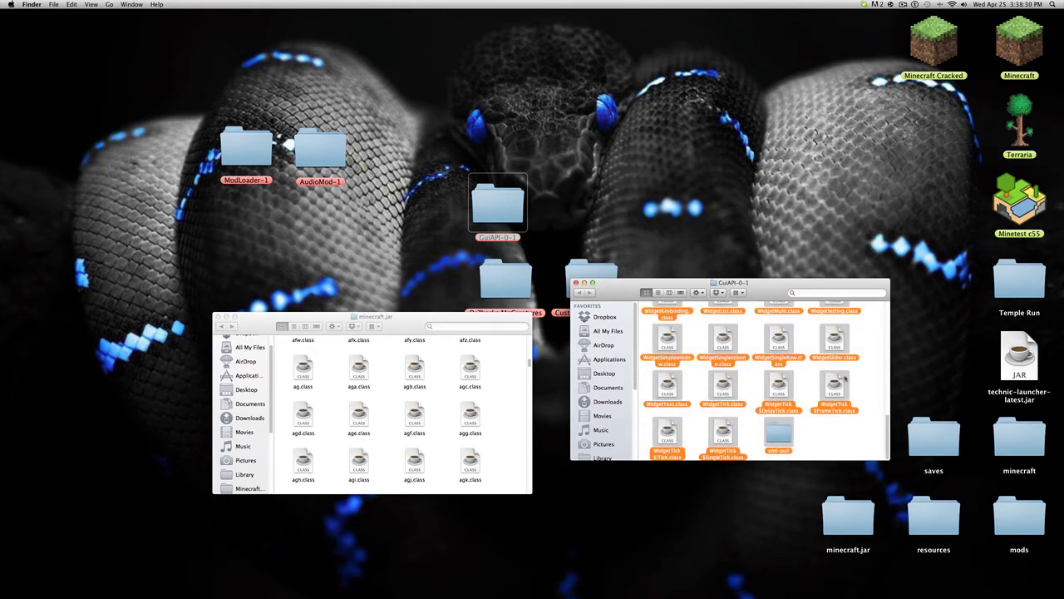
Paste the 47 GuiAPI files into minecraft.jar, replacing duplicates, and close GuiAPI-0-1.
right_click(835, 382)
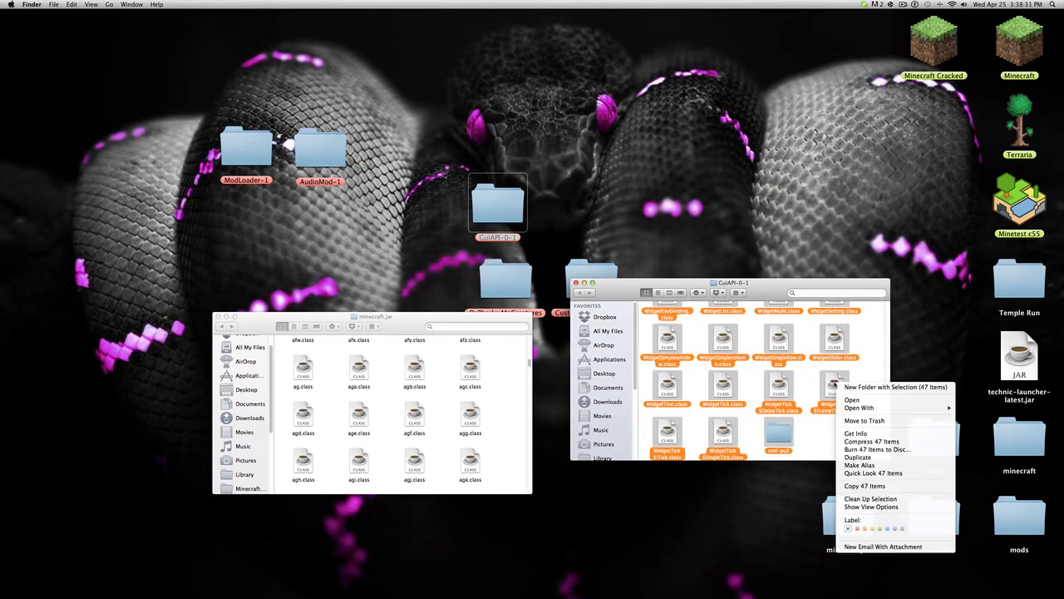
click(864, 486)
right_click(463, 407)
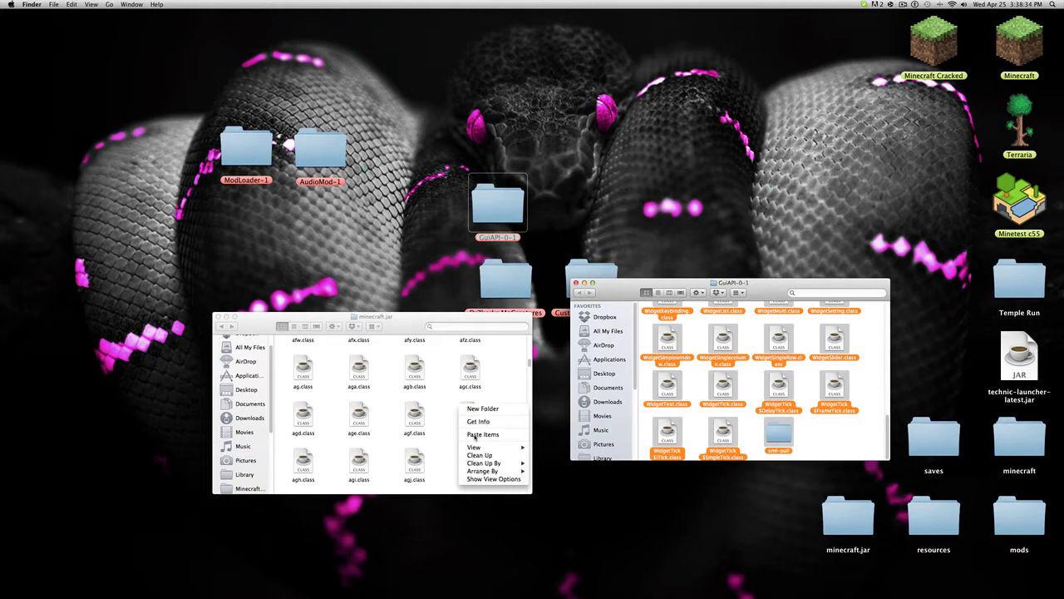
click(491, 436)
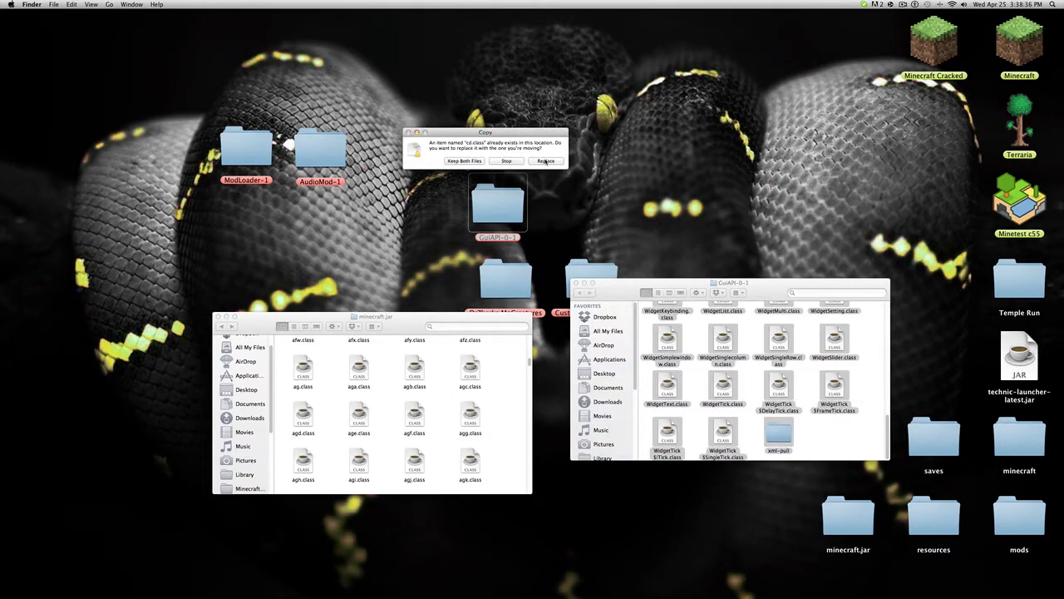
click(546, 160)
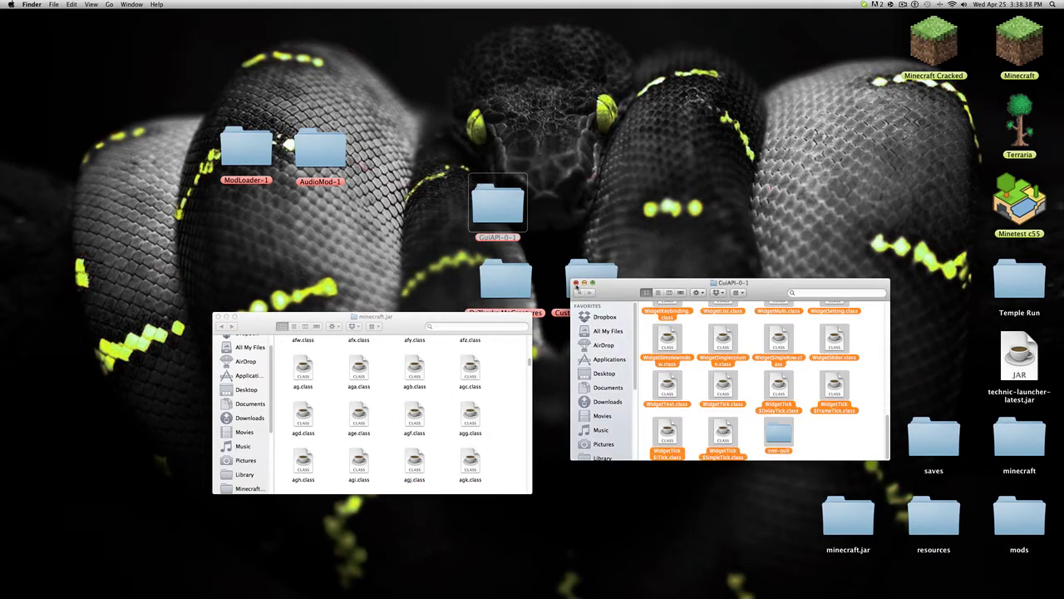
click(578, 283)
drag(499, 210, 405, 156)
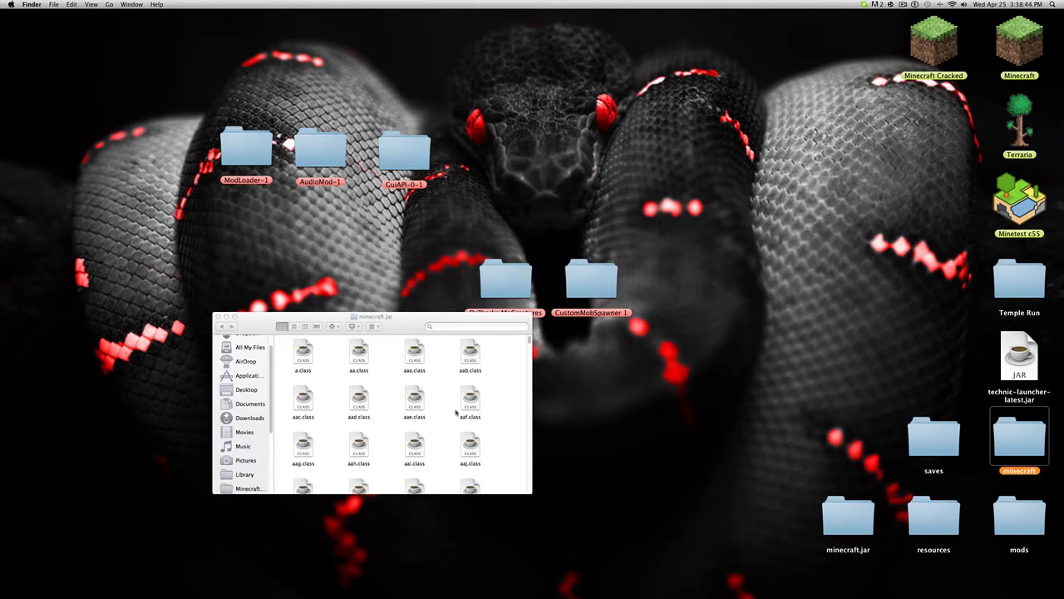
Open META-INF inside minecraft.jar and look over its CODESIGN.RSA and CODESIGN.SF files.
click(515, 412)
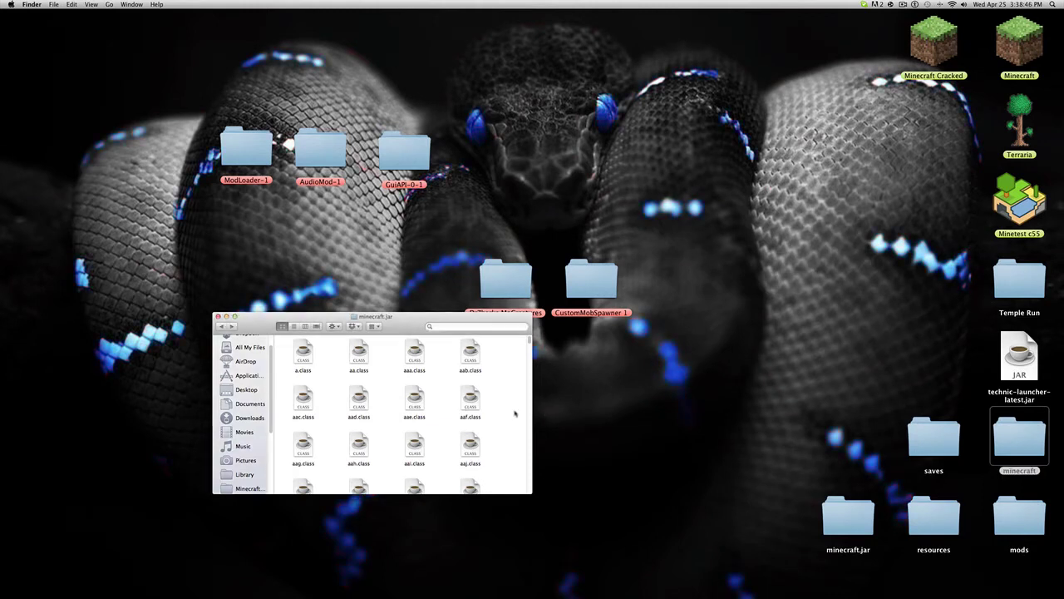
key(m)
scroll(515, 413, down, 2)
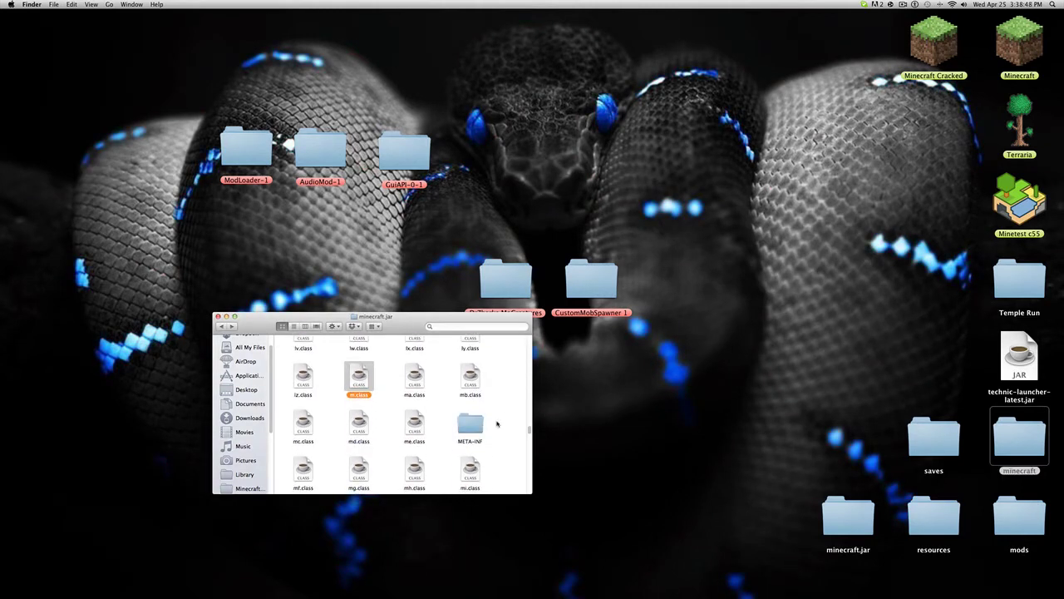
double_click(478, 430)
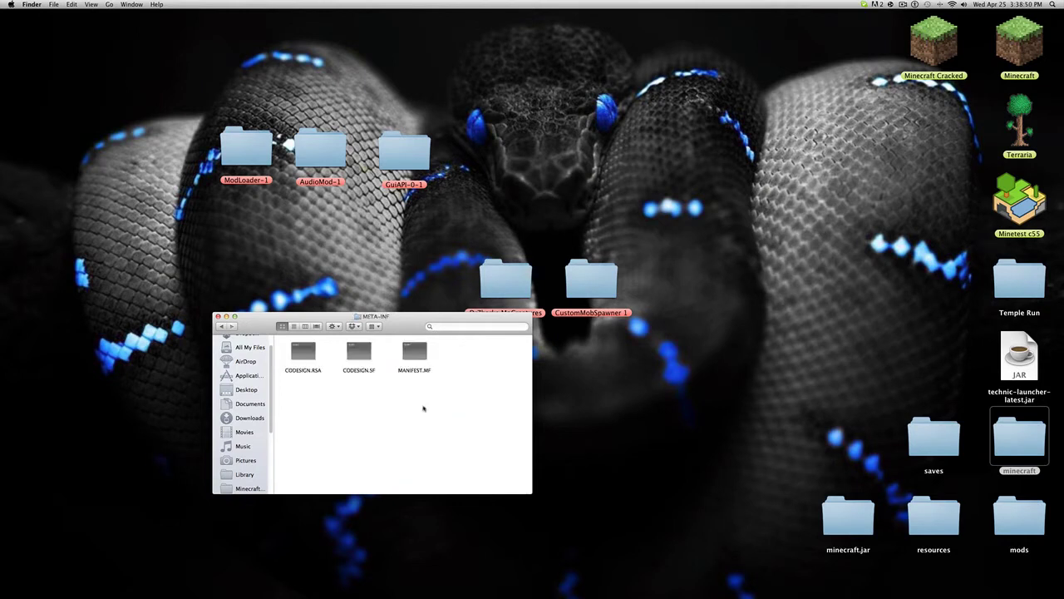
click(220, 326)
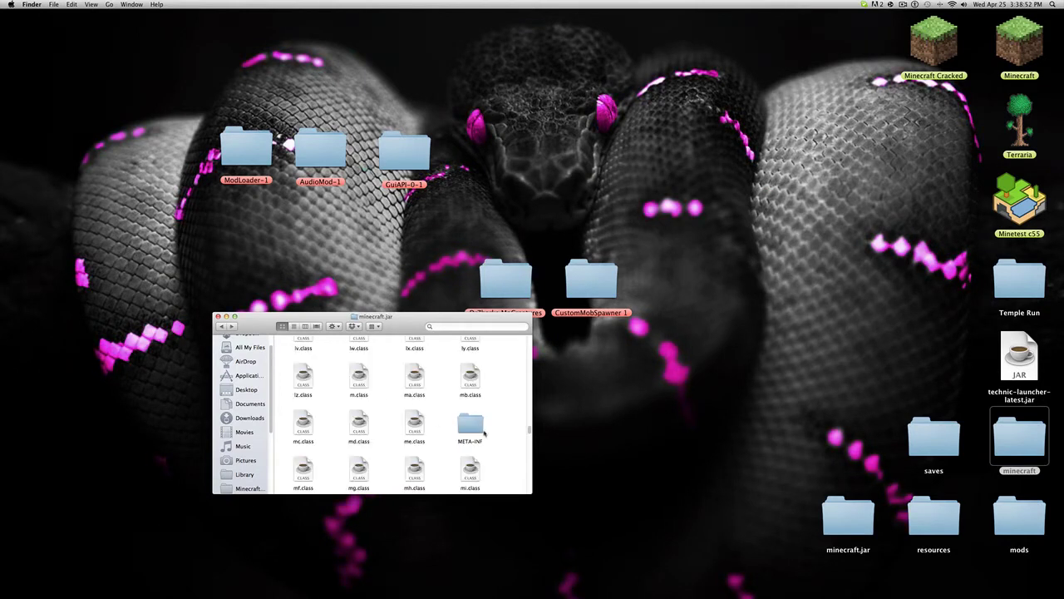
double_click(472, 424)
drag(291, 376, 368, 381)
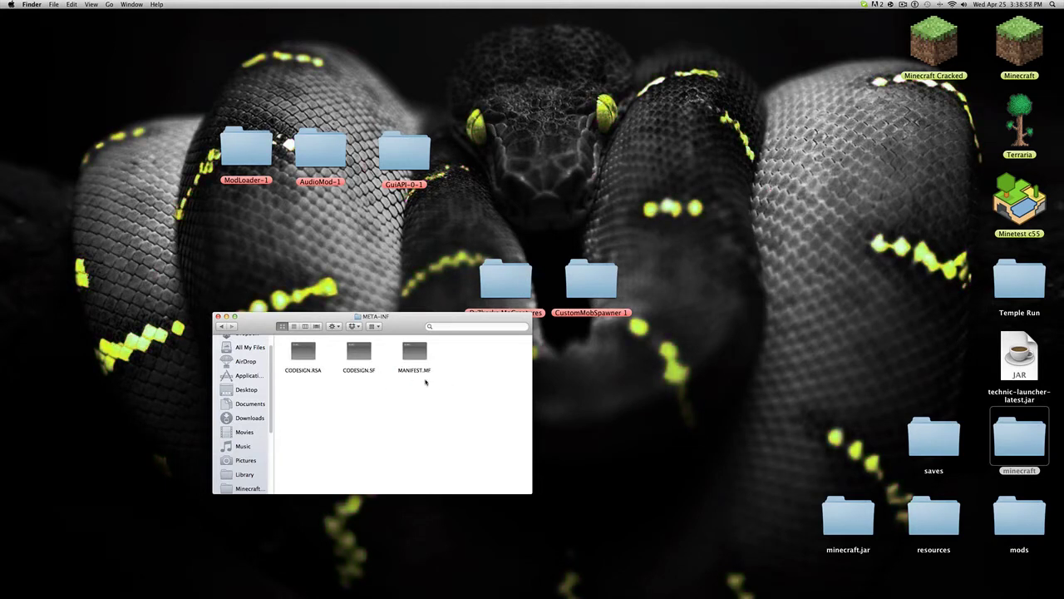
drag(364, 385, 291, 366)
click(332, 403)
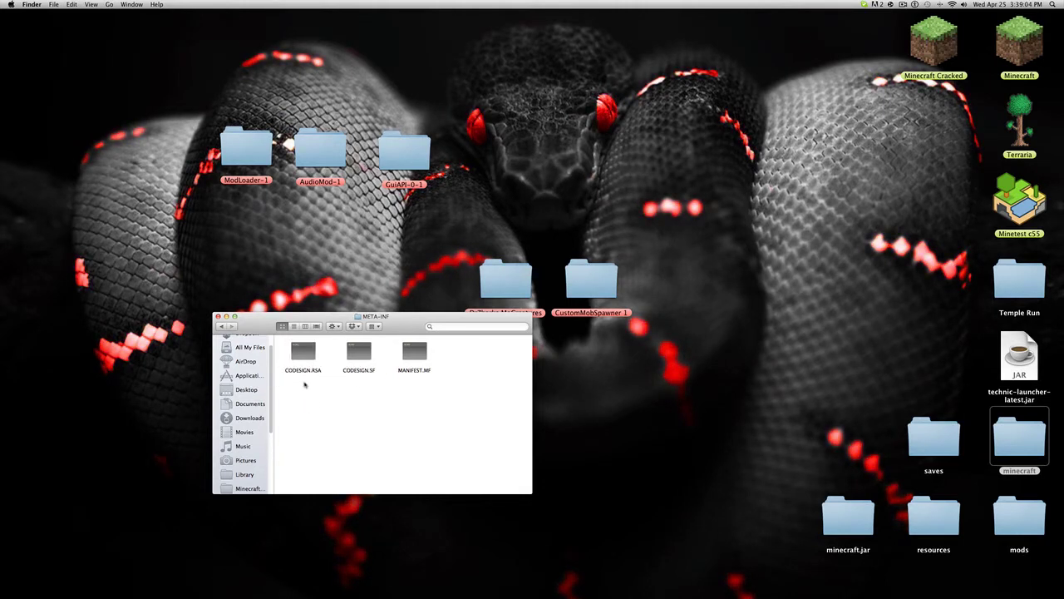
Go back through bin to the minecraft folder and move the window up-left.
click(222, 326)
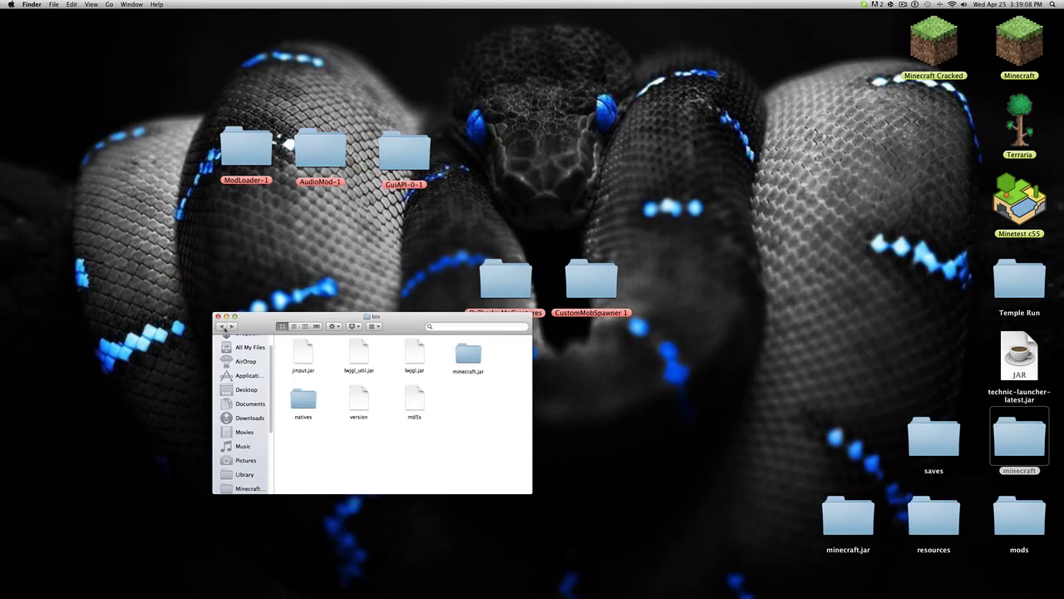
click(224, 326)
drag(405, 333, 336, 296)
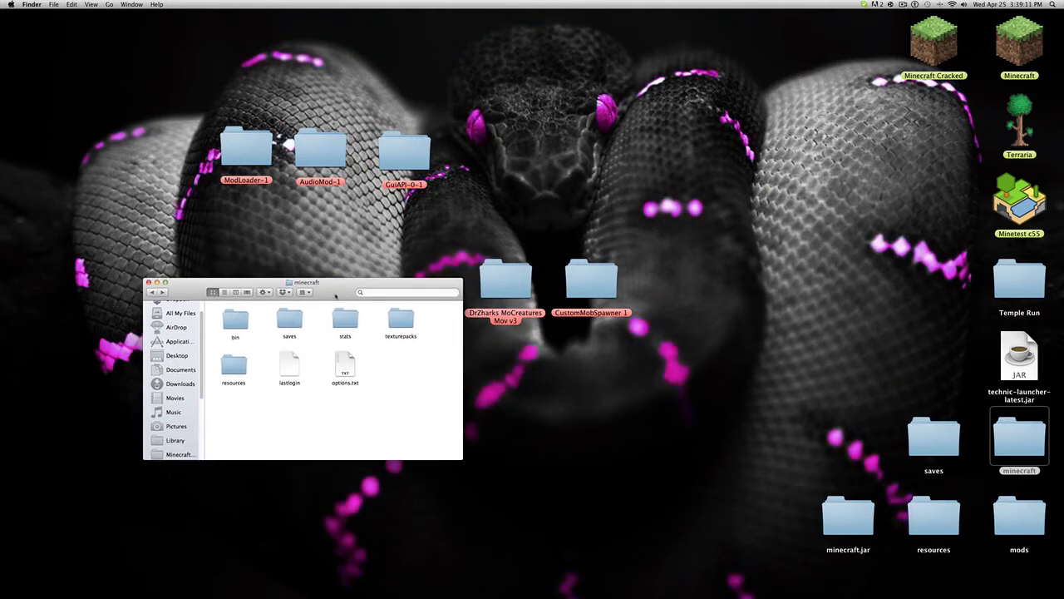
Create a new folder named 'mods' in the minecraft folder via New Folder.
right_click(396, 359)
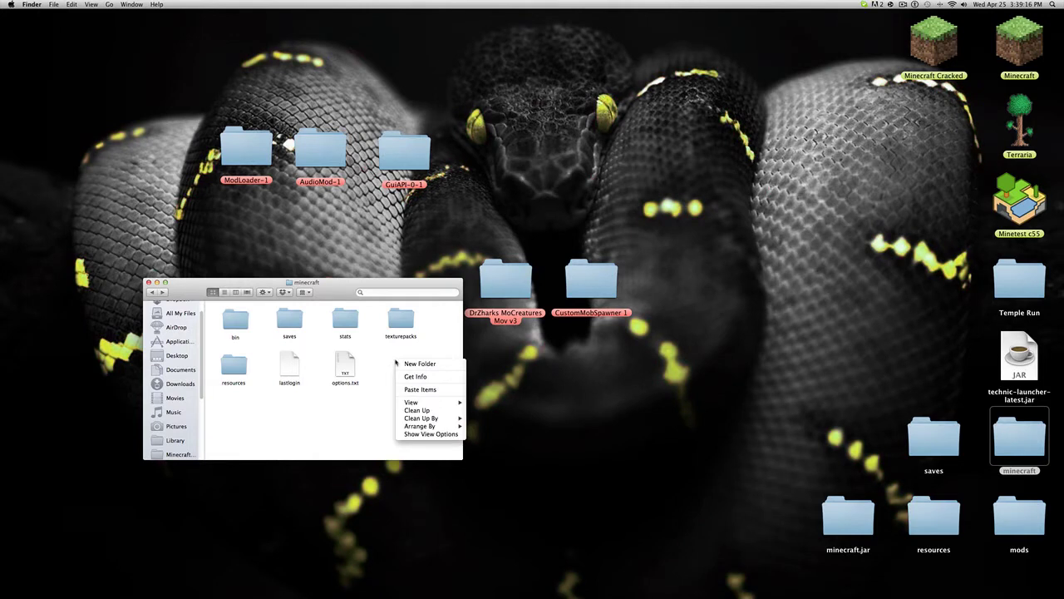
click(418, 363)
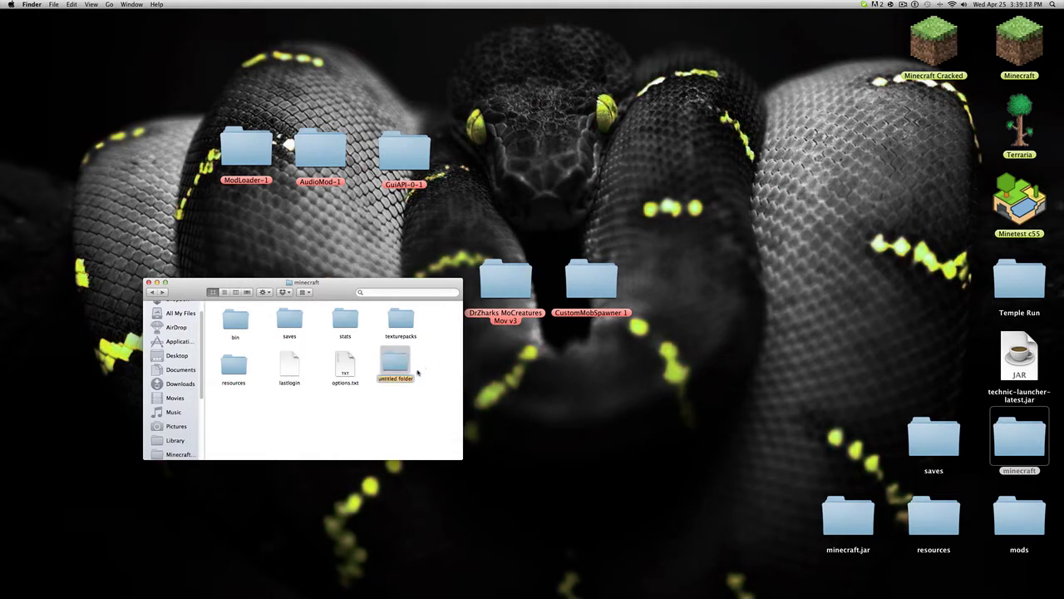
text(mod)
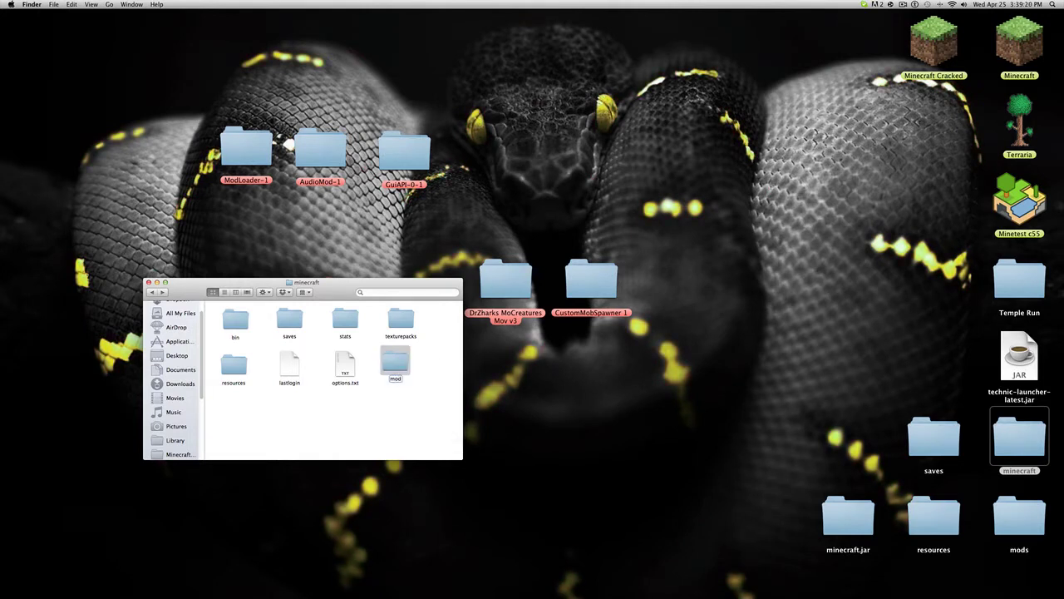
text(s)
key(Return)
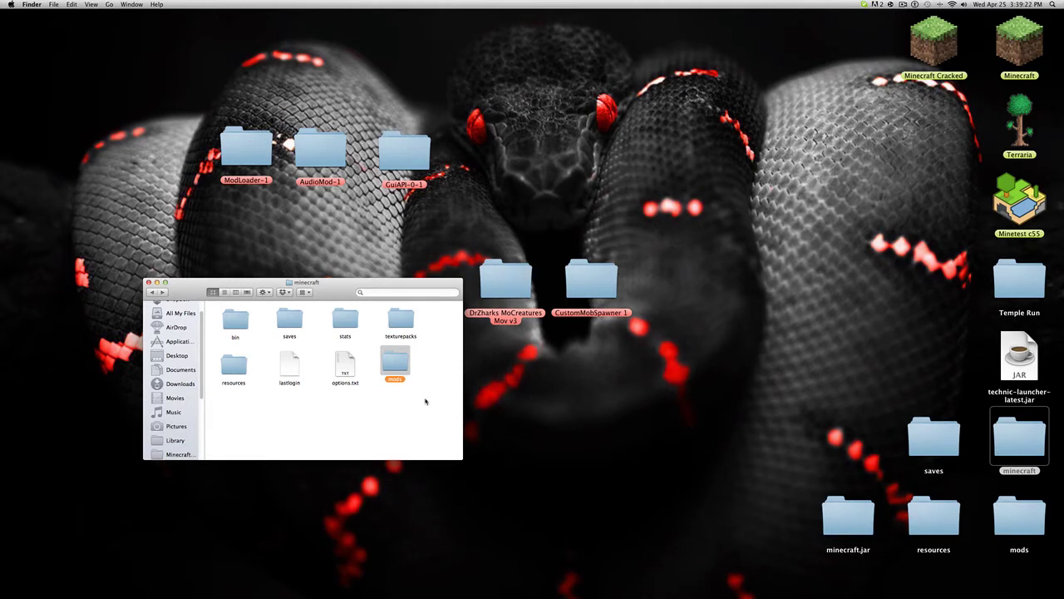
drag(403, 359, 408, 371)
Copy the CustomMobSpawner 1 desktop folder into minecraft's empty mods folder, then go up to minecraft.
double_click(407, 371)
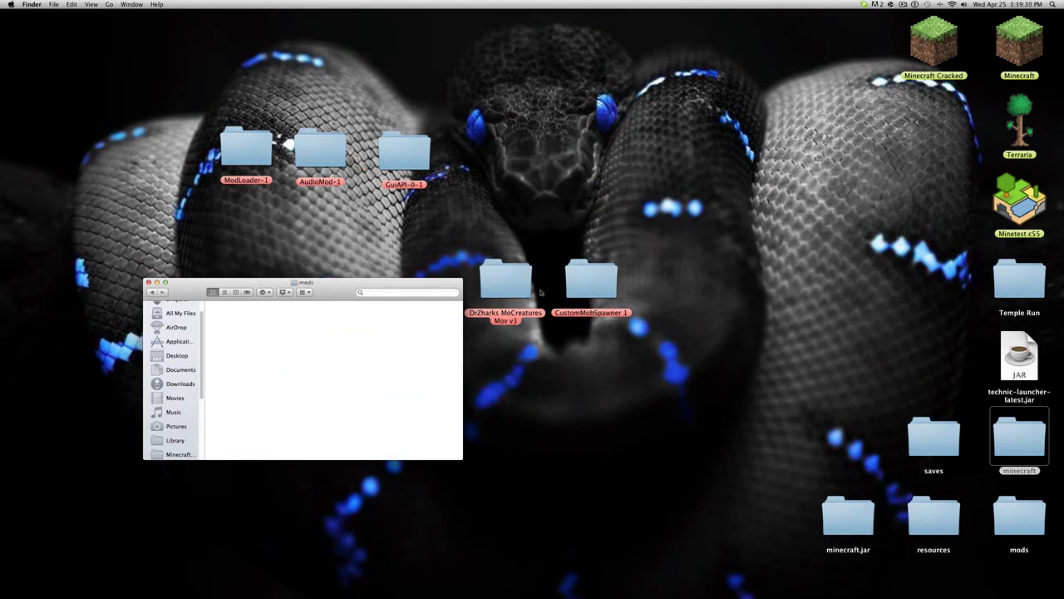
double_click(594, 281)
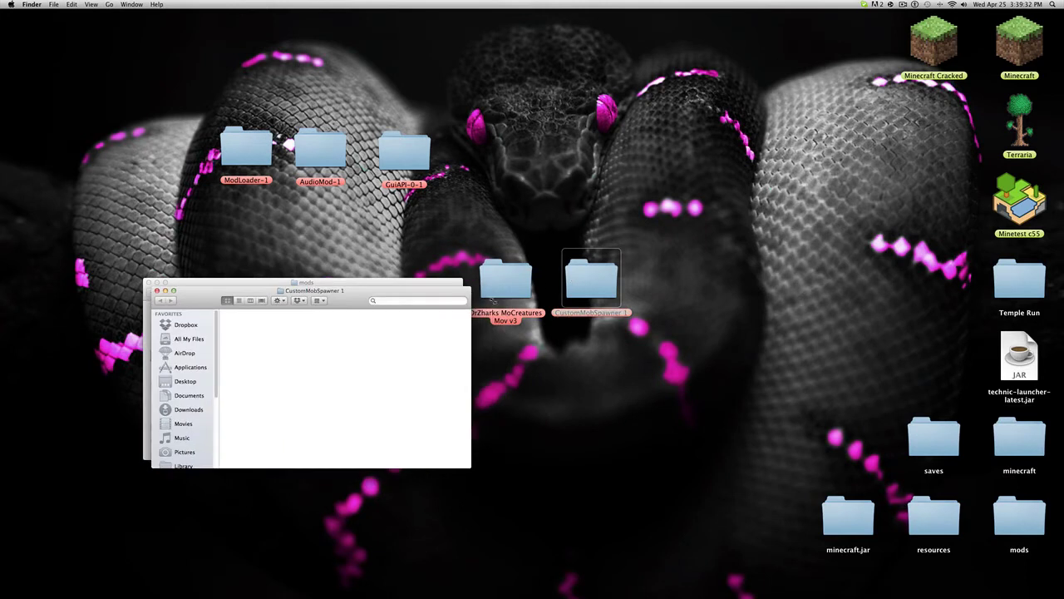
click(156, 291)
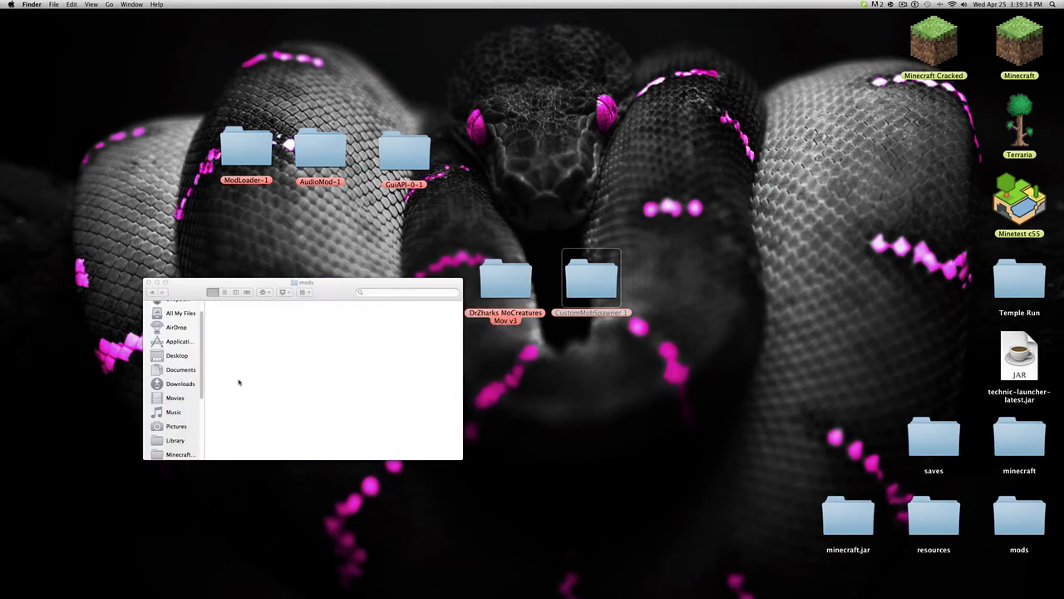
right_click(595, 278)
click(618, 362)
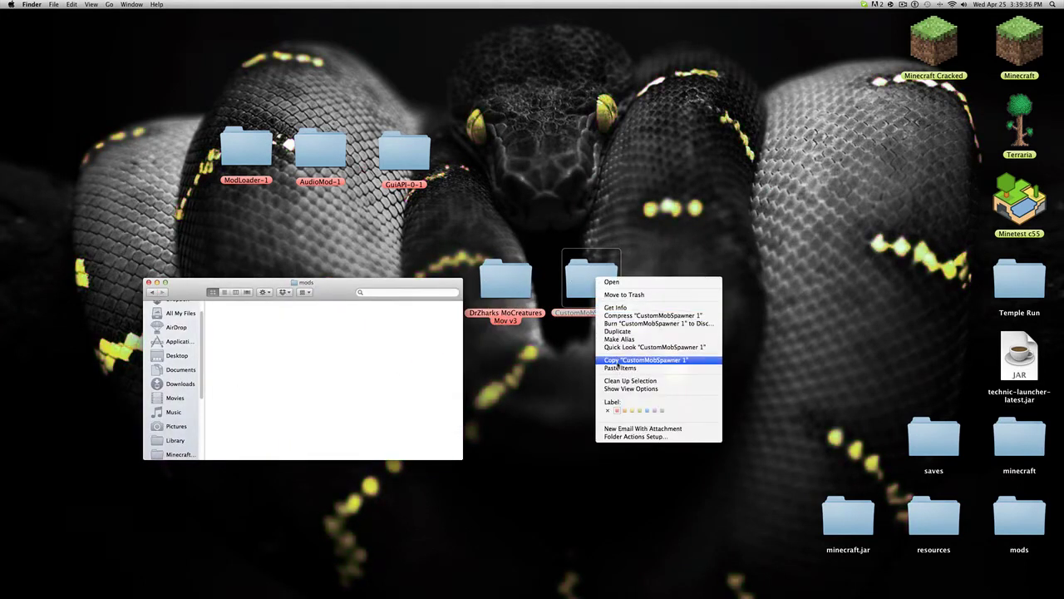
right_click(254, 330)
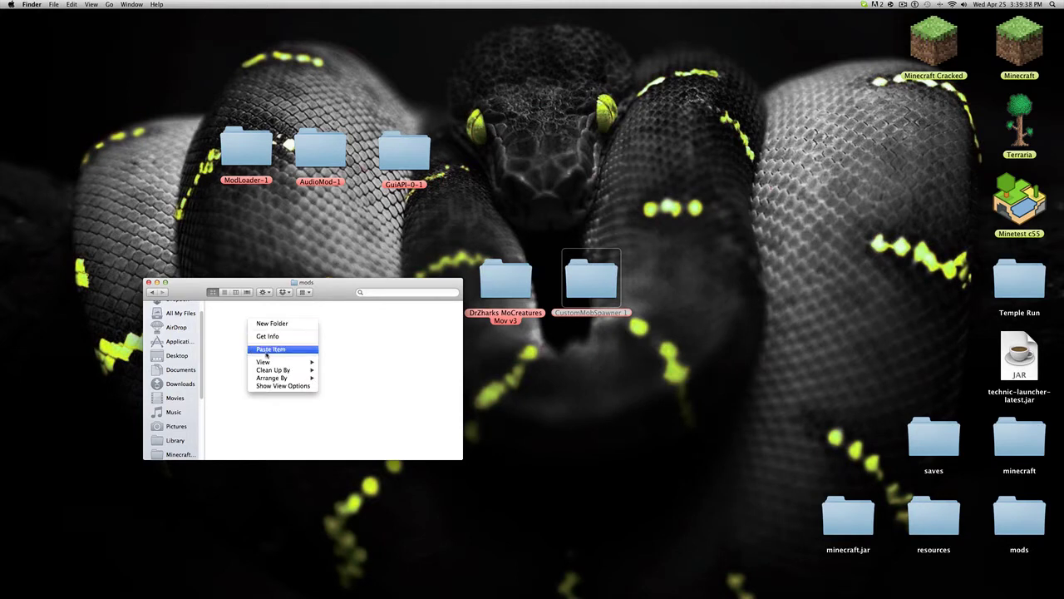
click(268, 349)
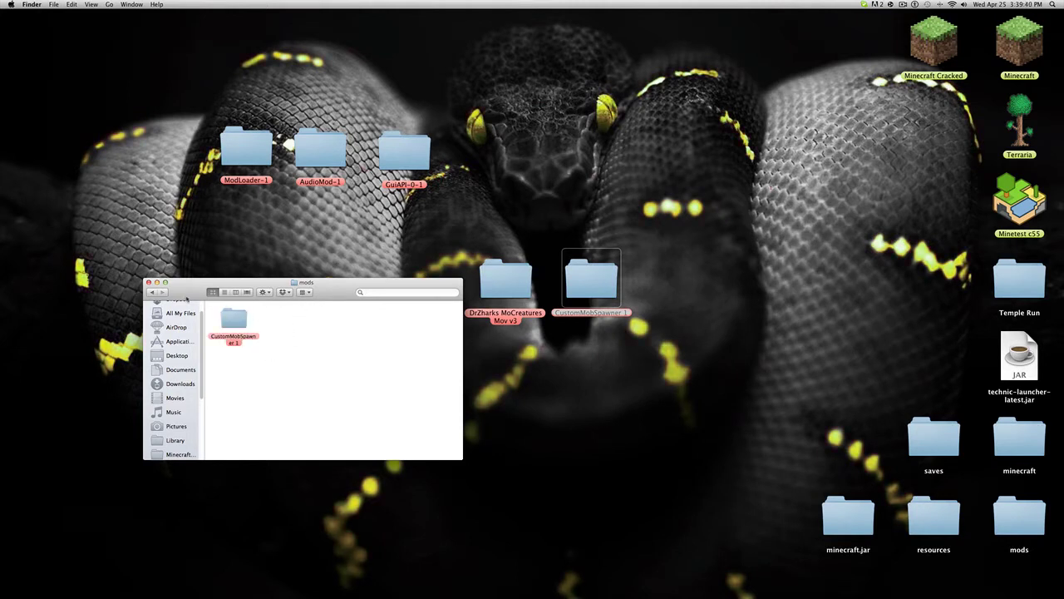
key(super+Up)
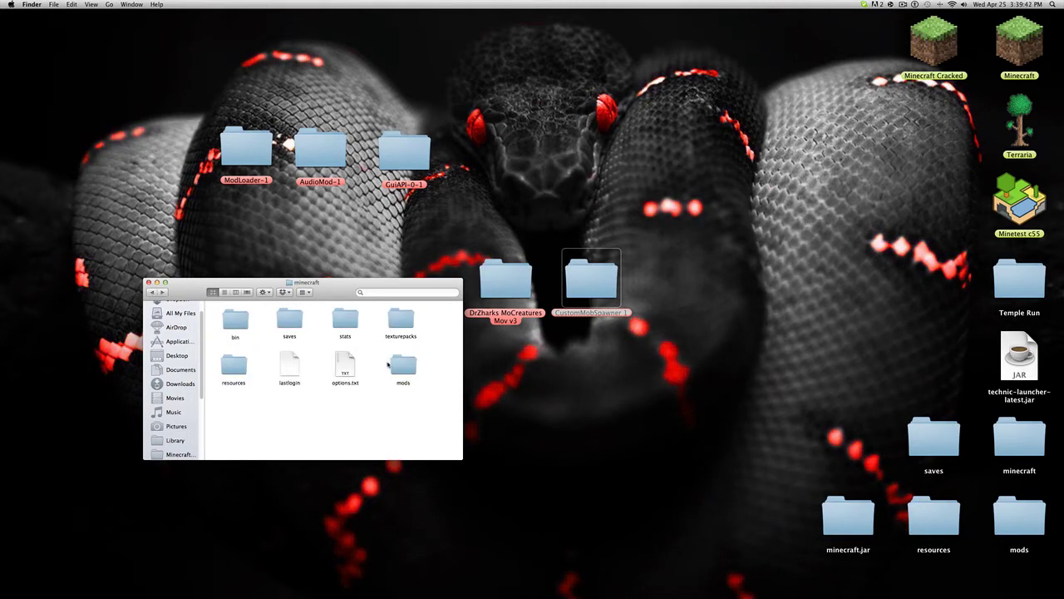
Move CustomMobSpawner 1 beside GuiAPI and open DrZharks MoCreatures Mov v3 beside the minecraft window.
double_click(508, 287)
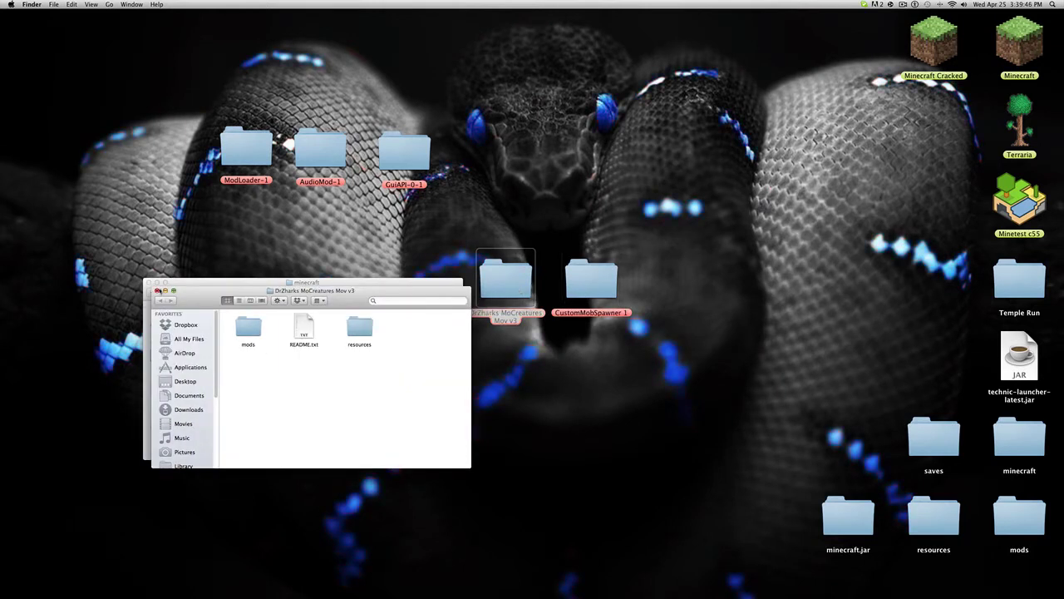
click(157, 290)
drag(601, 285, 506, 163)
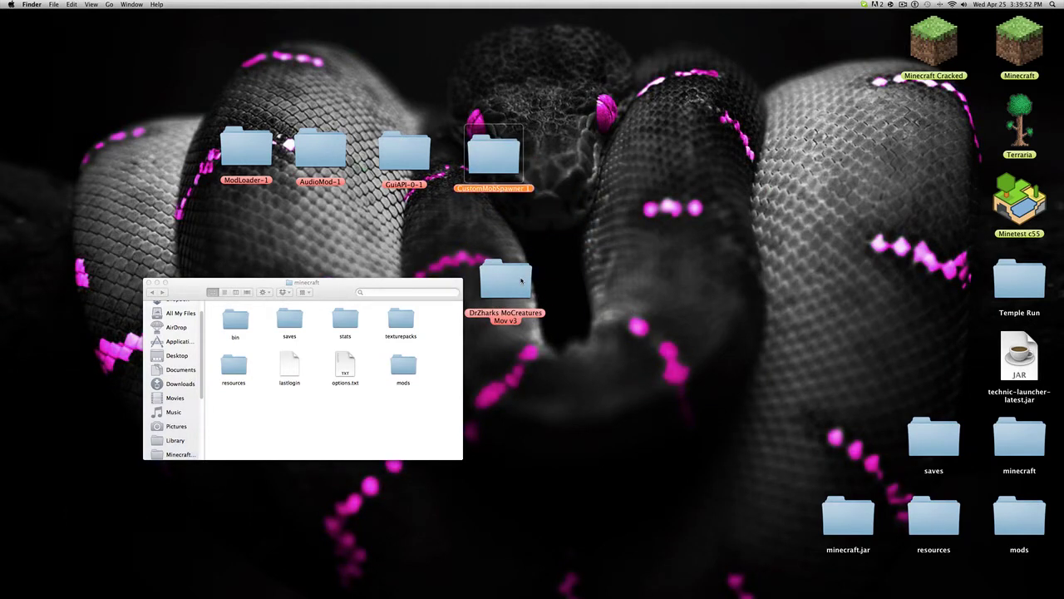
double_click(521, 281)
drag(309, 293, 622, 272)
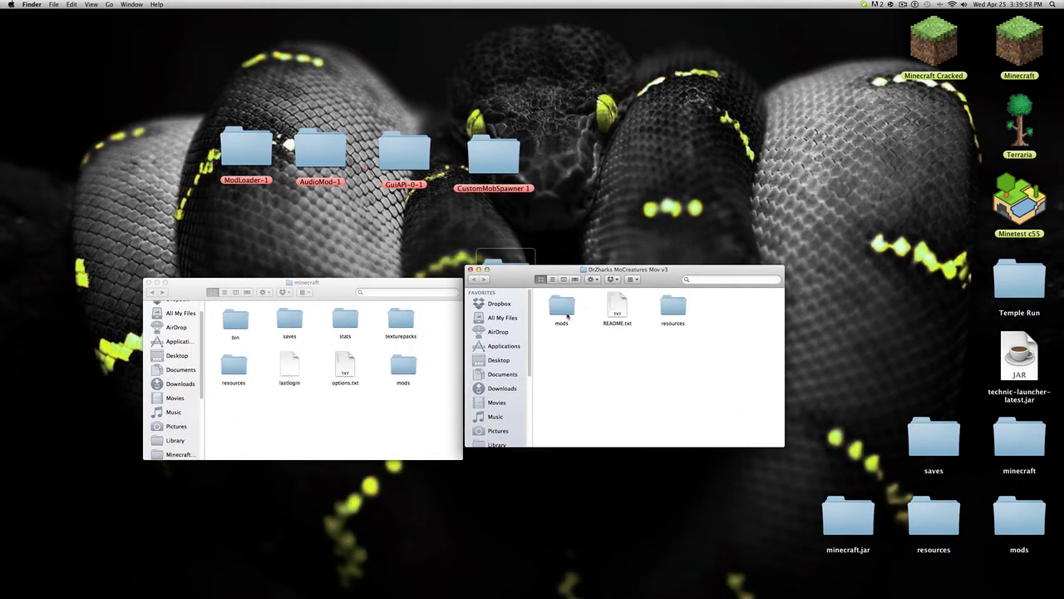
Copy MoCreatures.zip from the mod's mods folder into minecraft's mods folder.
double_click(563, 309)
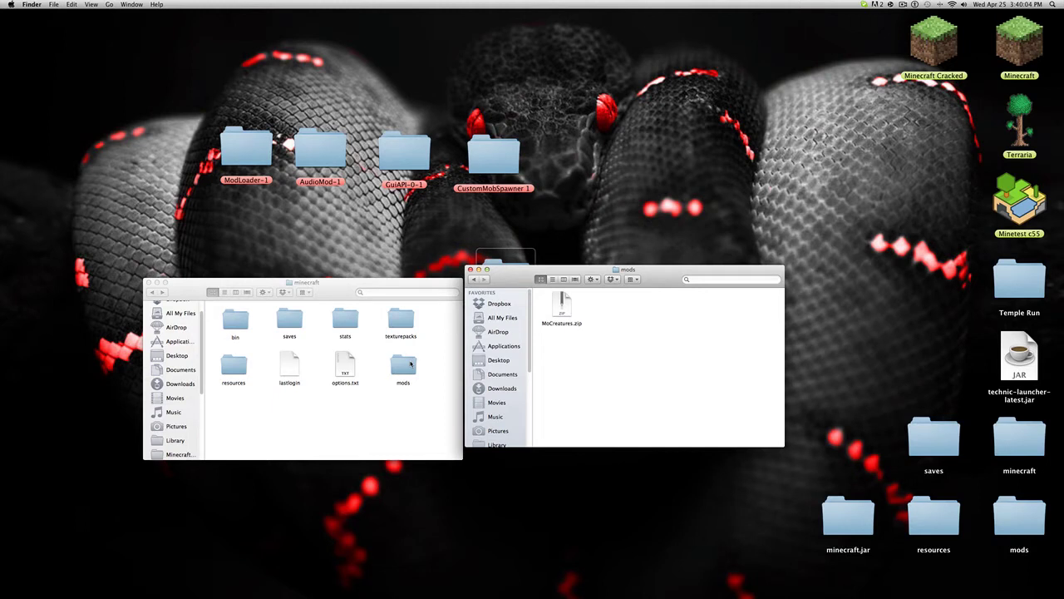
double_click(409, 355)
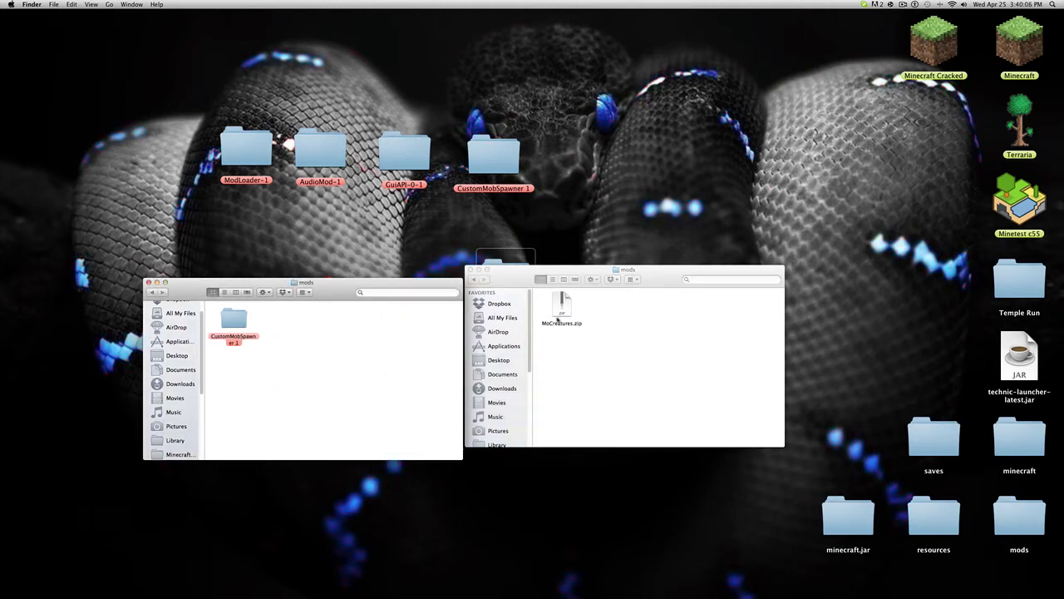
right_click(564, 305)
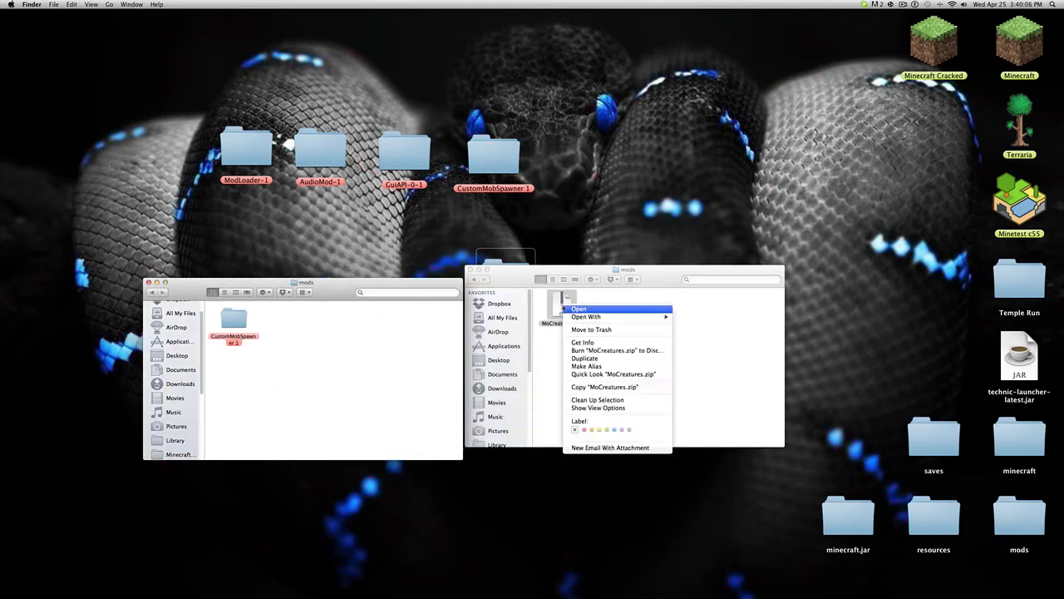
click(605, 387)
right_click(271, 324)
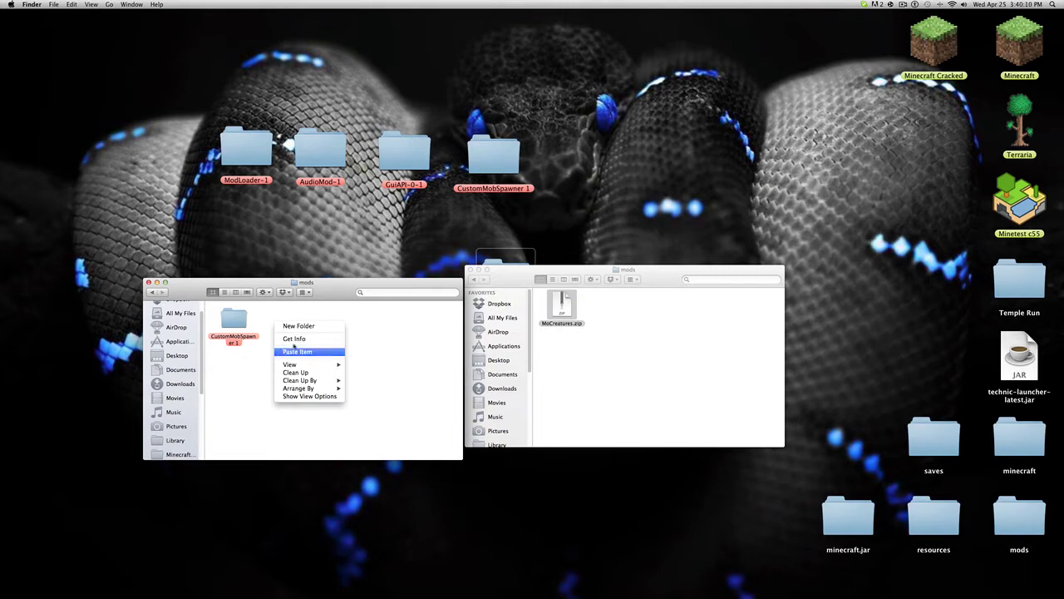
click(286, 351)
Return the windows to DrZharks MoCreatures Mov v3 and minecraft, reviewing minecraft's eight items.
click(474, 281)
click(474, 281)
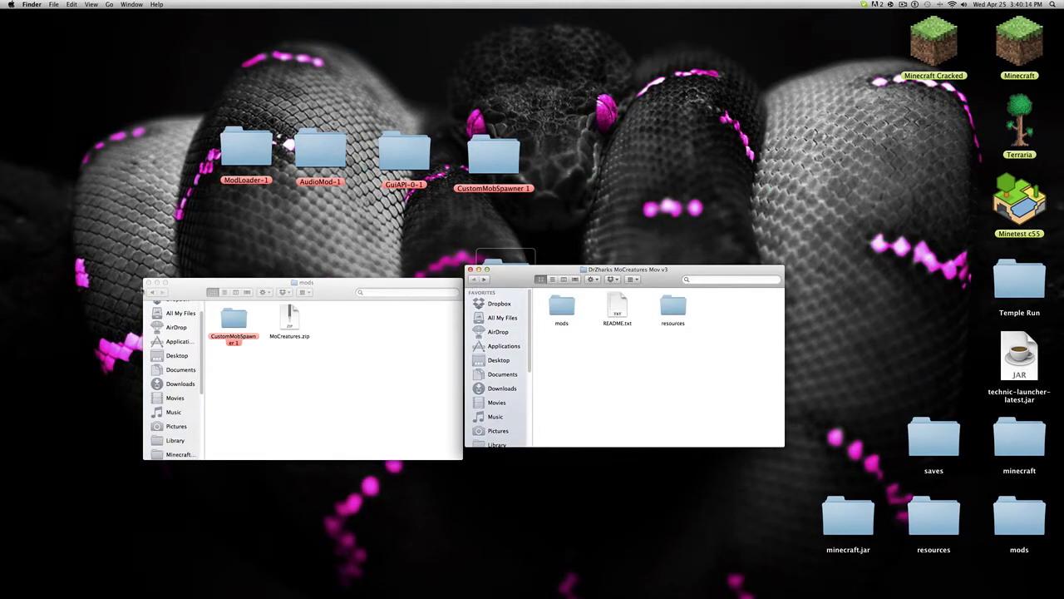
click(145, 291)
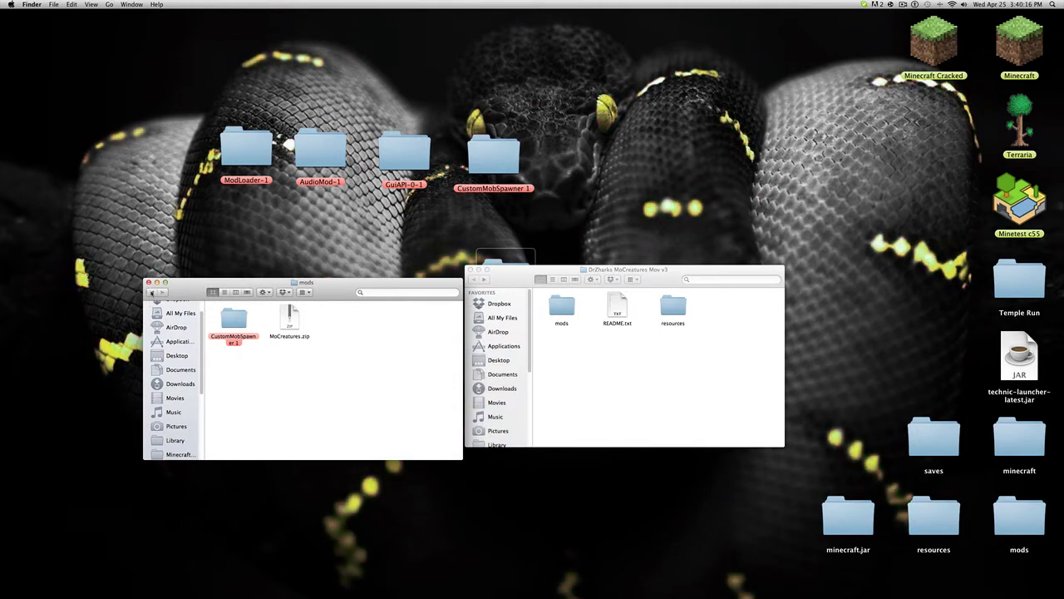
click(151, 293)
drag(224, 331, 404, 392)
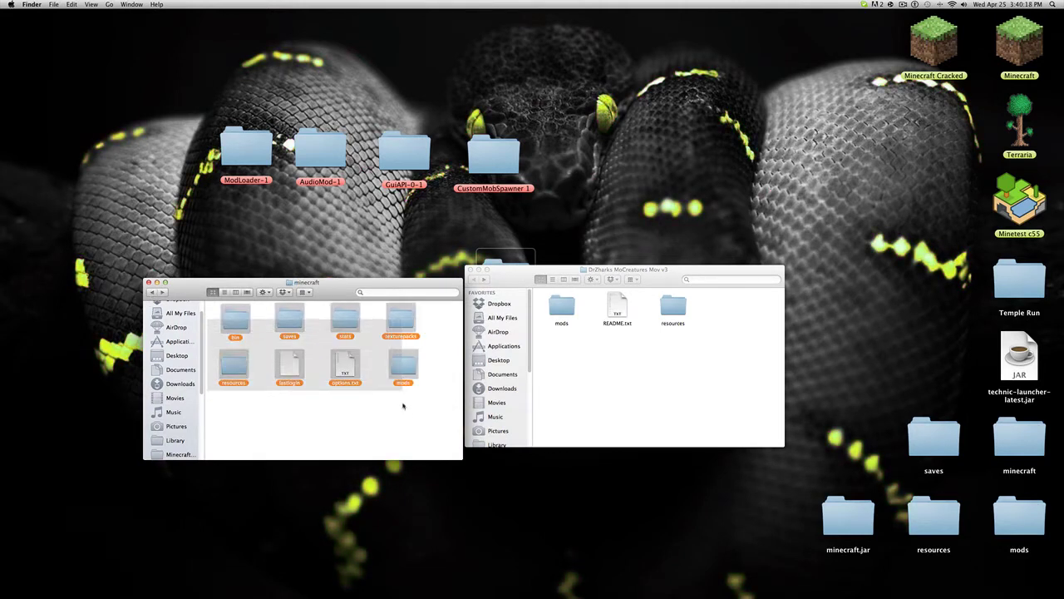
click(414, 422)
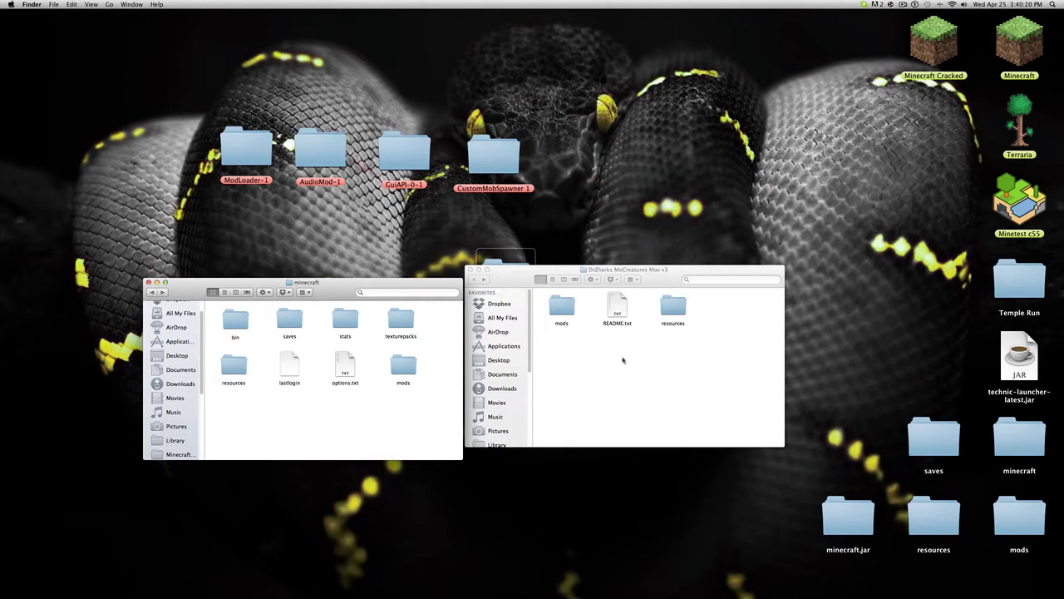
click(682, 320)
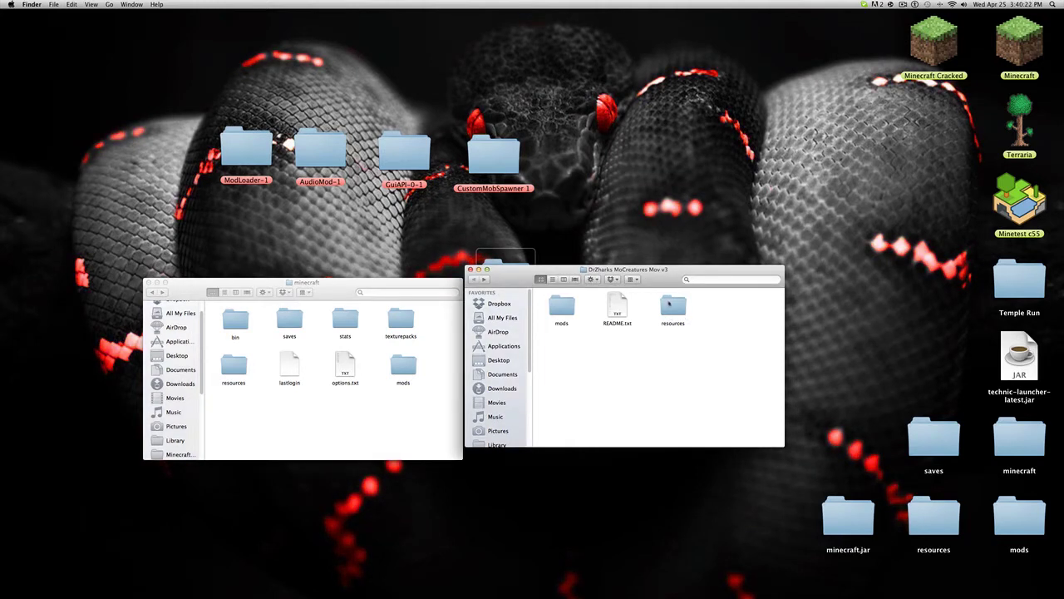
Copy the Mo' Creatures mod folder into Minecraft's resources folder.
double_click(670, 308)
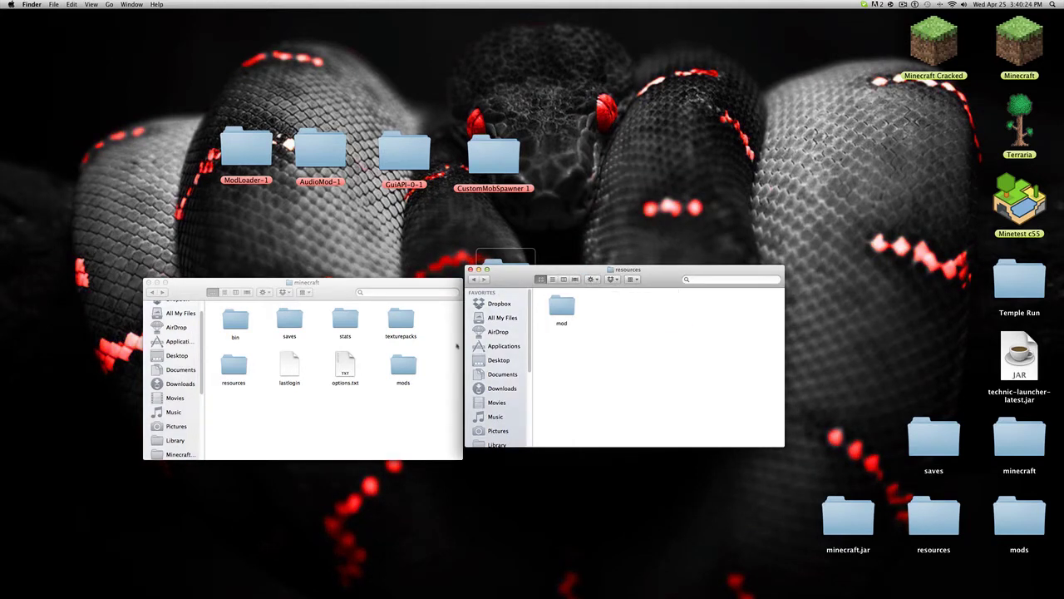
click(395, 390)
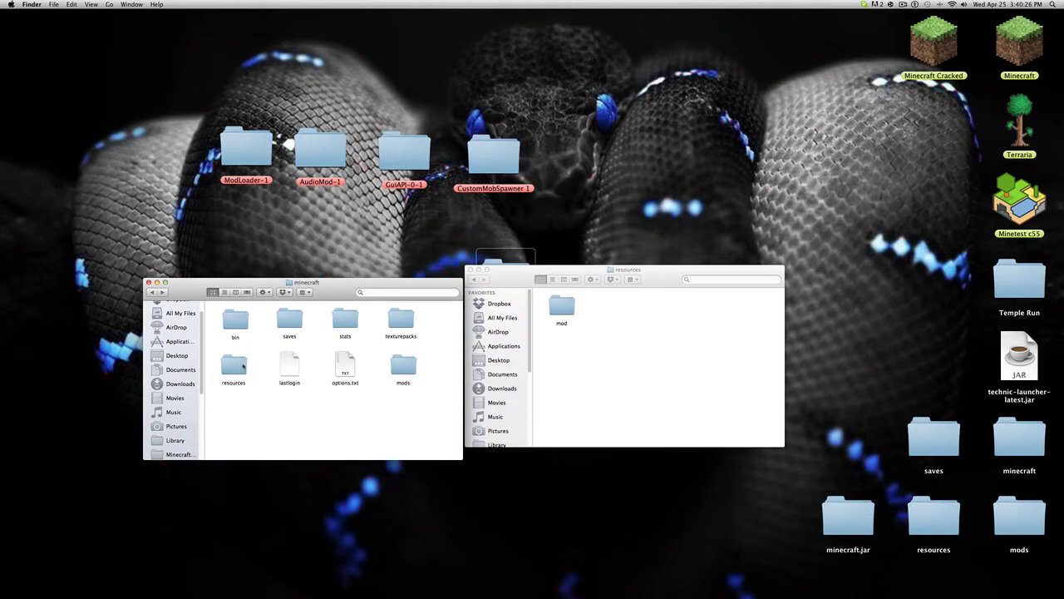
double_click(242, 363)
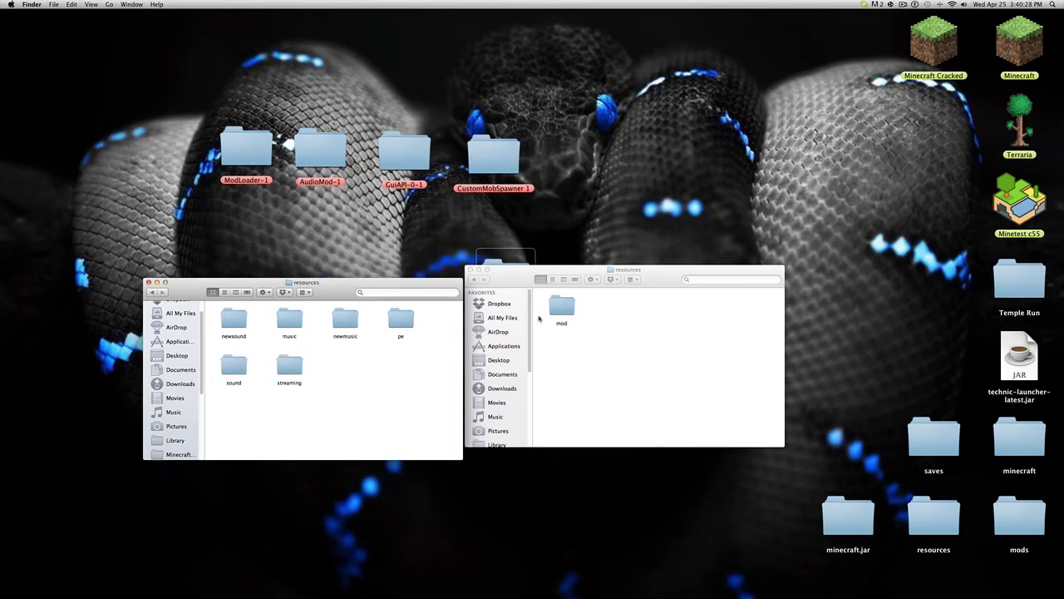
right_click(561, 305)
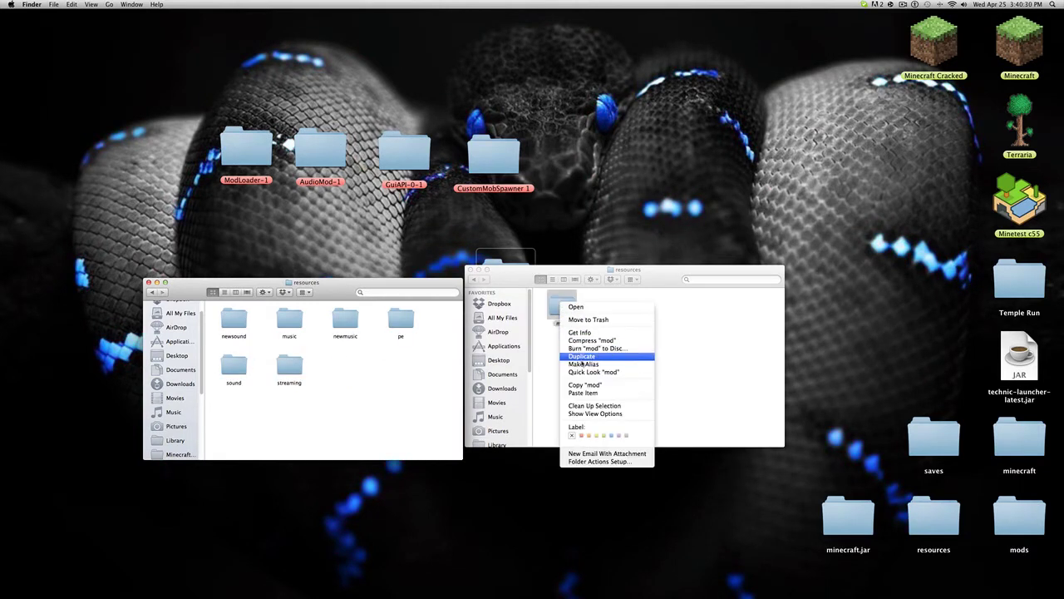
click(575, 386)
right_click(325, 363)
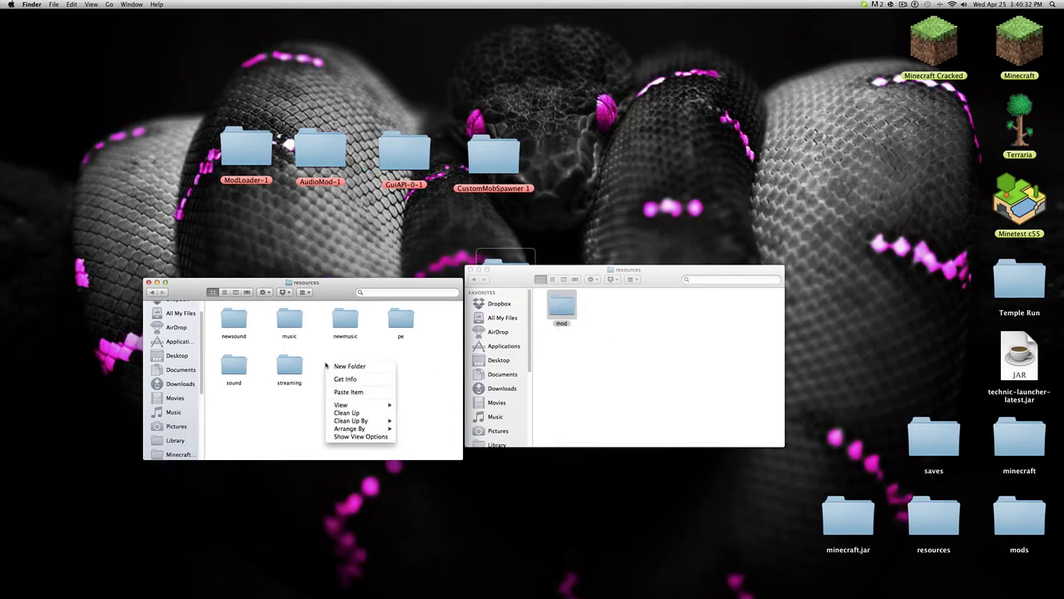
click(357, 392)
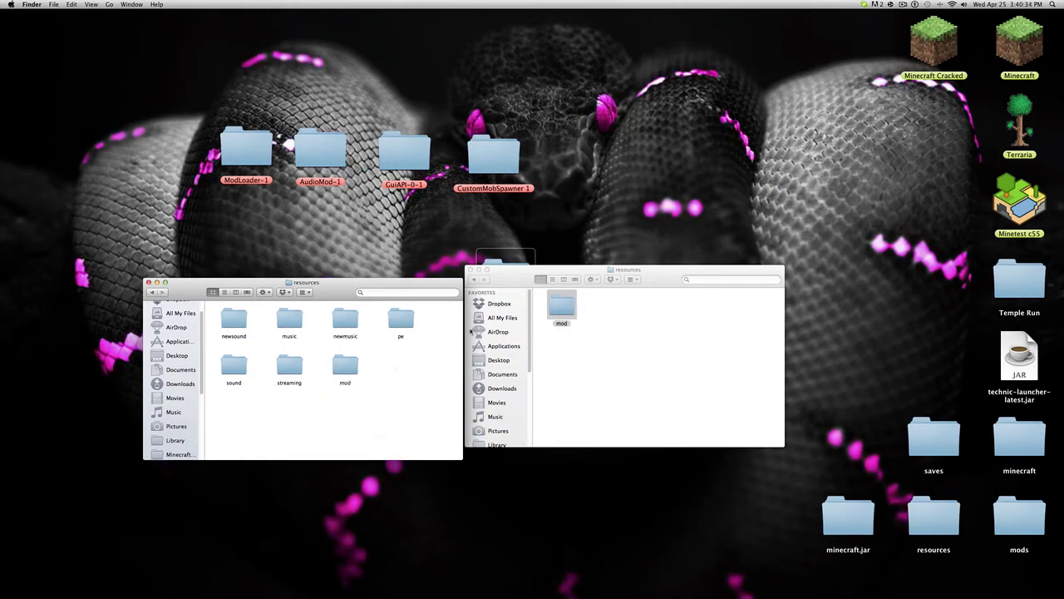
Close both Finder windows and line up the Mo' Creatures folder beside CustomMobSpawner 1.
click(474, 279)
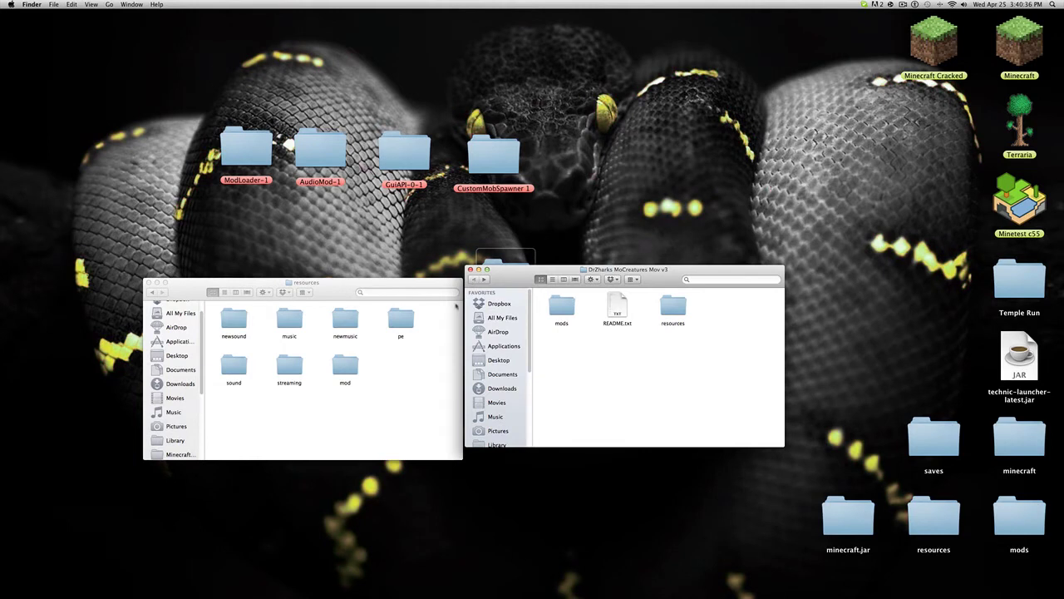
click(151, 293)
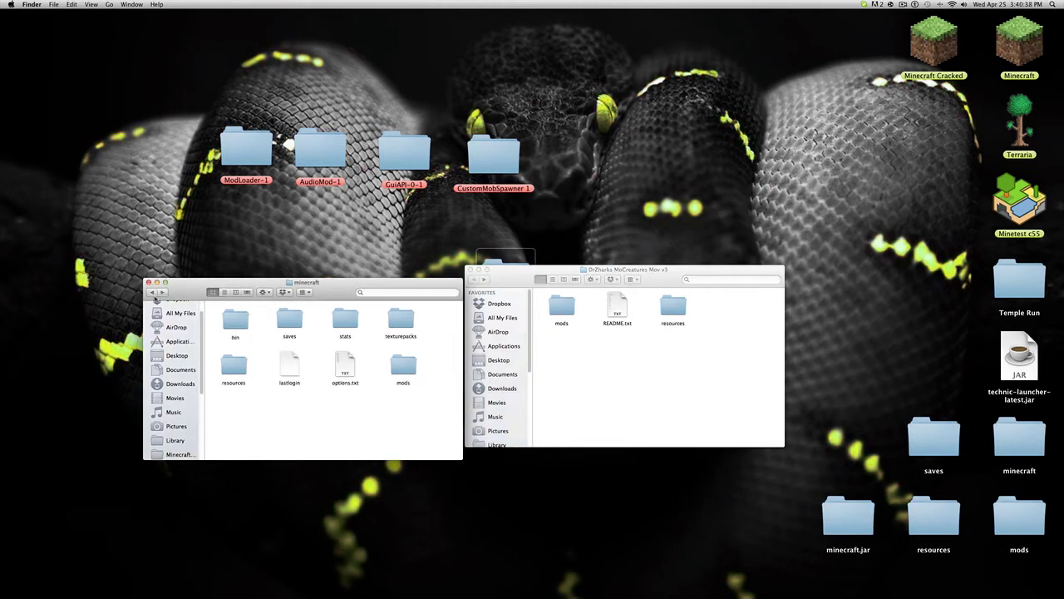
click(470, 271)
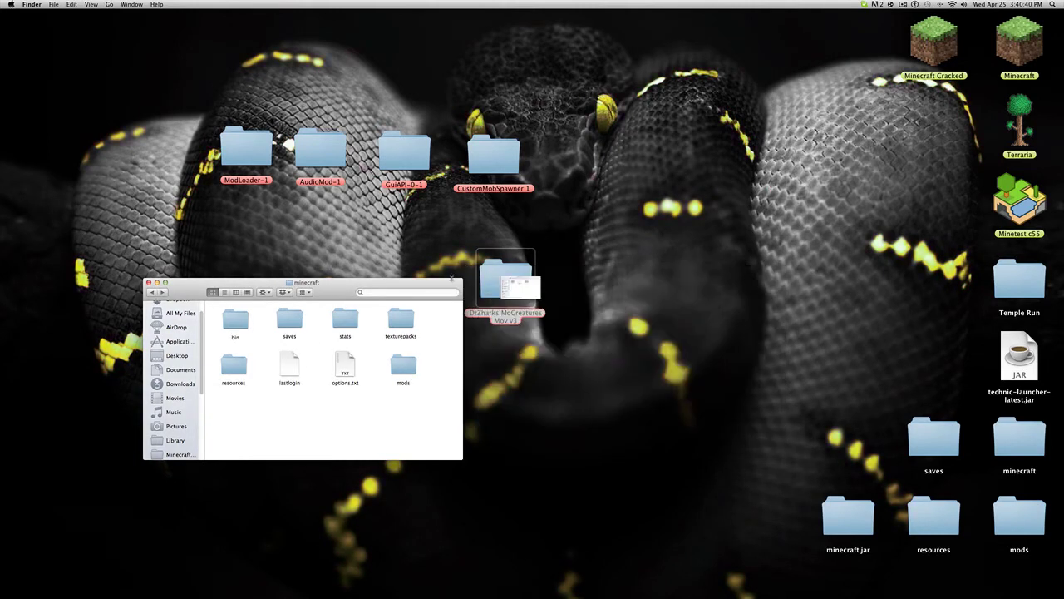
key(super+w)
drag(511, 284, 595, 156)
drag(192, 137, 619, 150)
Launch Minecraft from the Dock, log in, and maximise the game window.
click(670, 272)
mouse_move(499, 592)
click(619, 558)
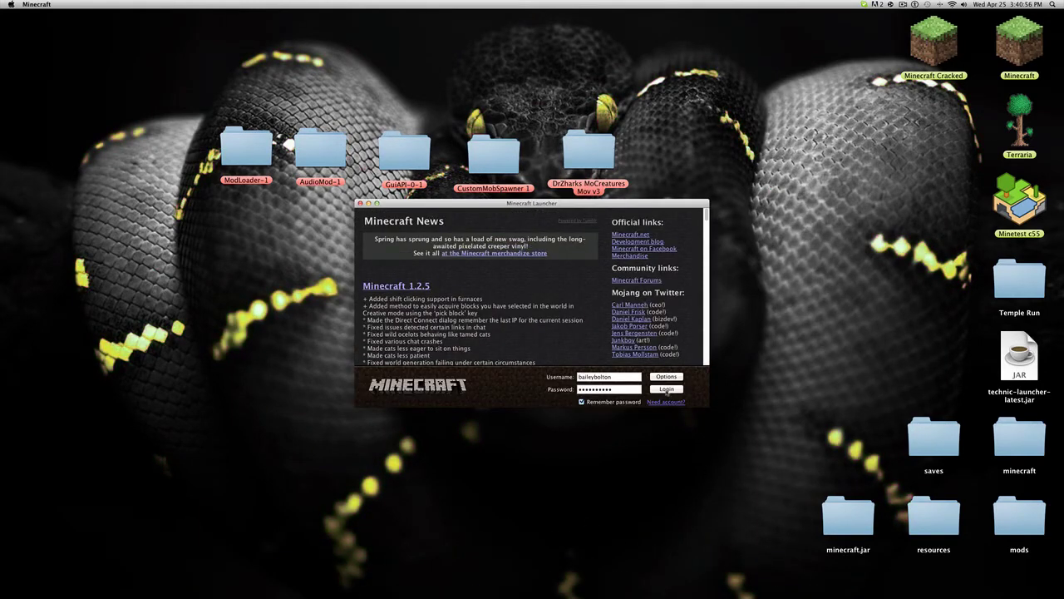
click(667, 389)
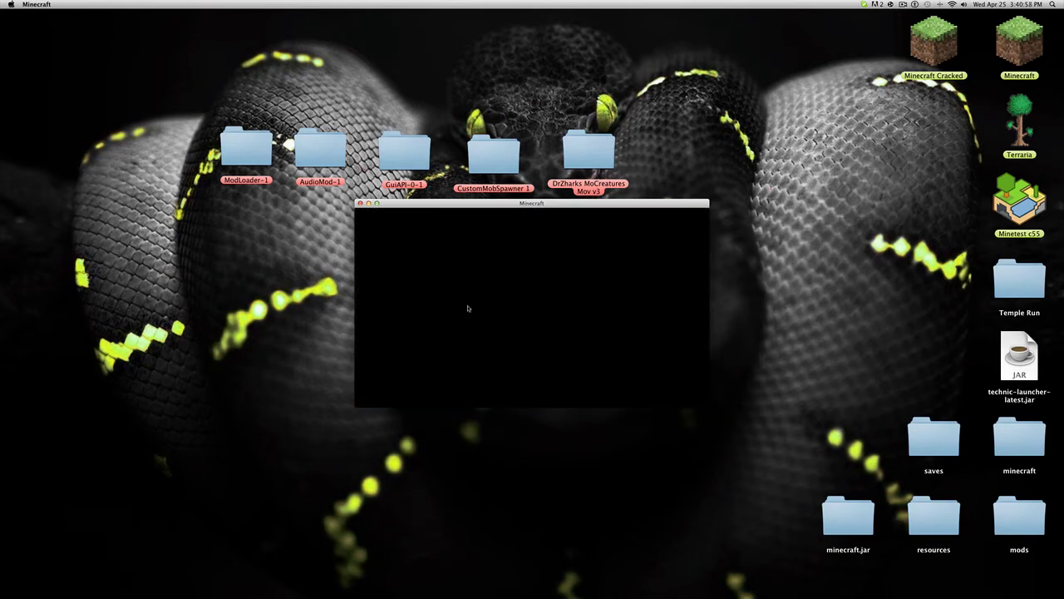
click(376, 204)
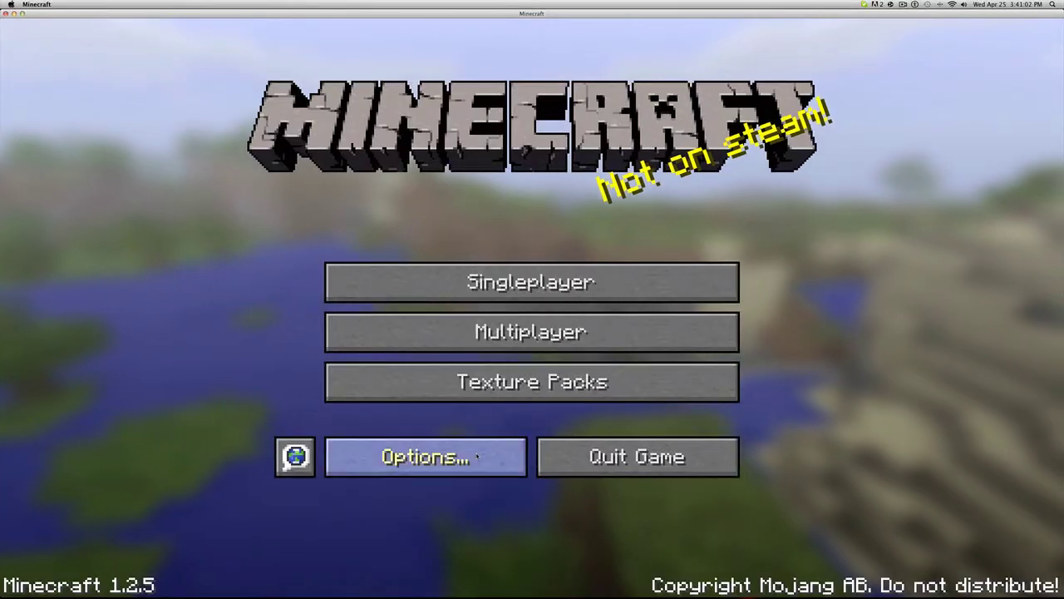
Set Sound to 100% in Options and load the Mo' Creatures single-player world.
click(477, 456)
click(514, 492)
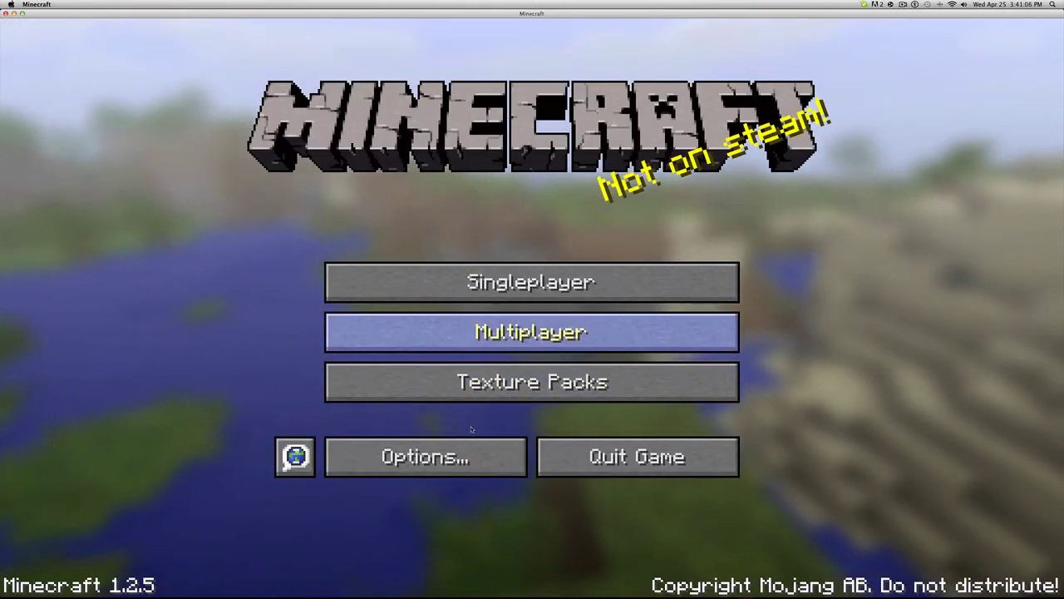
click(425, 456)
drag(704, 133, 610, 133)
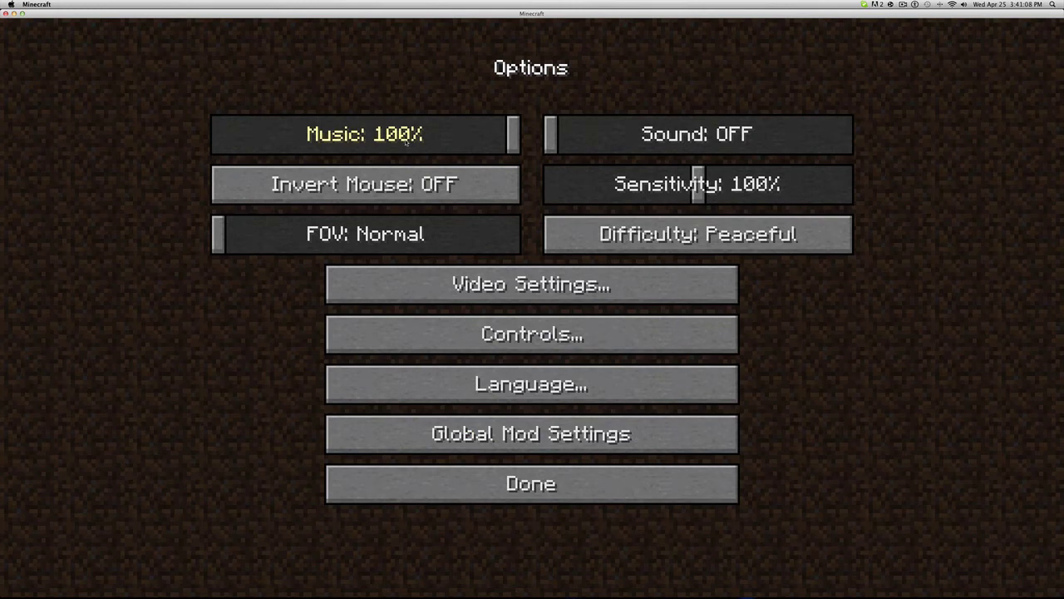
drag(756, 153, 881, 133)
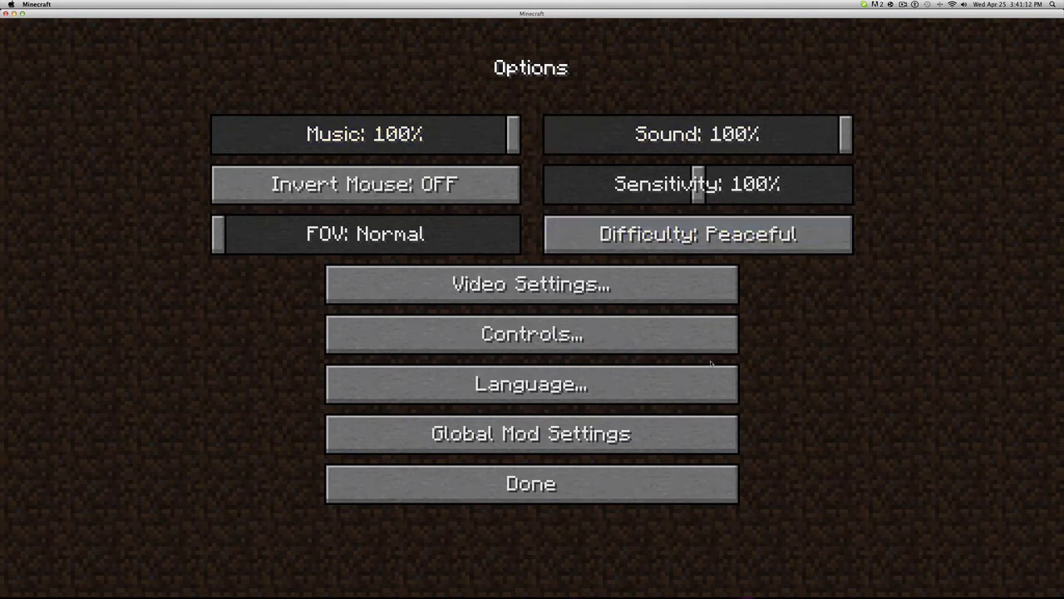
click(637, 490)
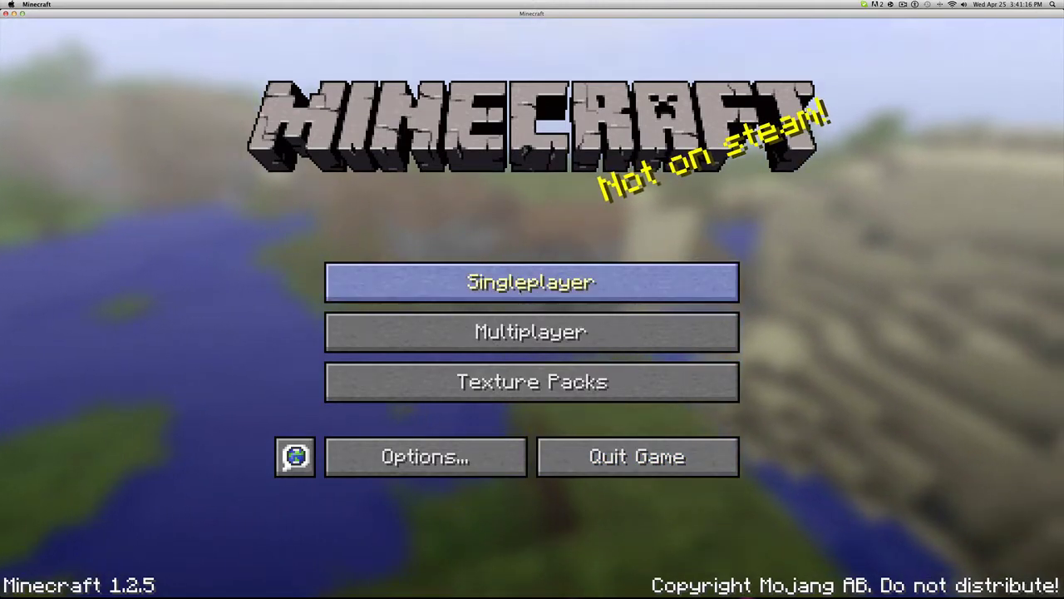
click(478, 287)
double_click(478, 220)
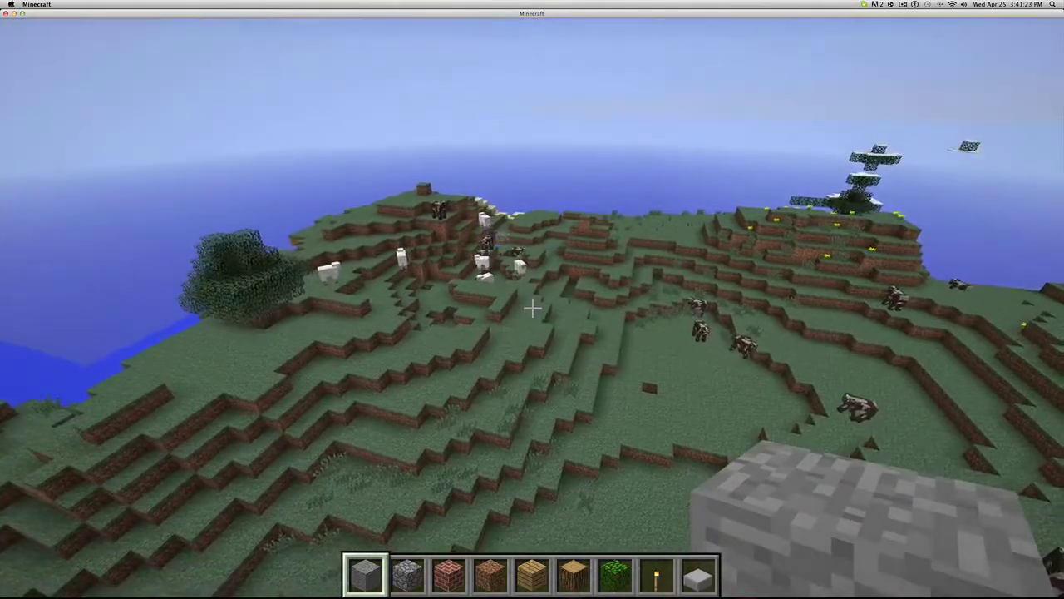
Spawn 6 Bunny with the Insta-Spawner under Global Mod Settings > DrZhark's Mo'Creatures.
key(Escape)
click(525, 354)
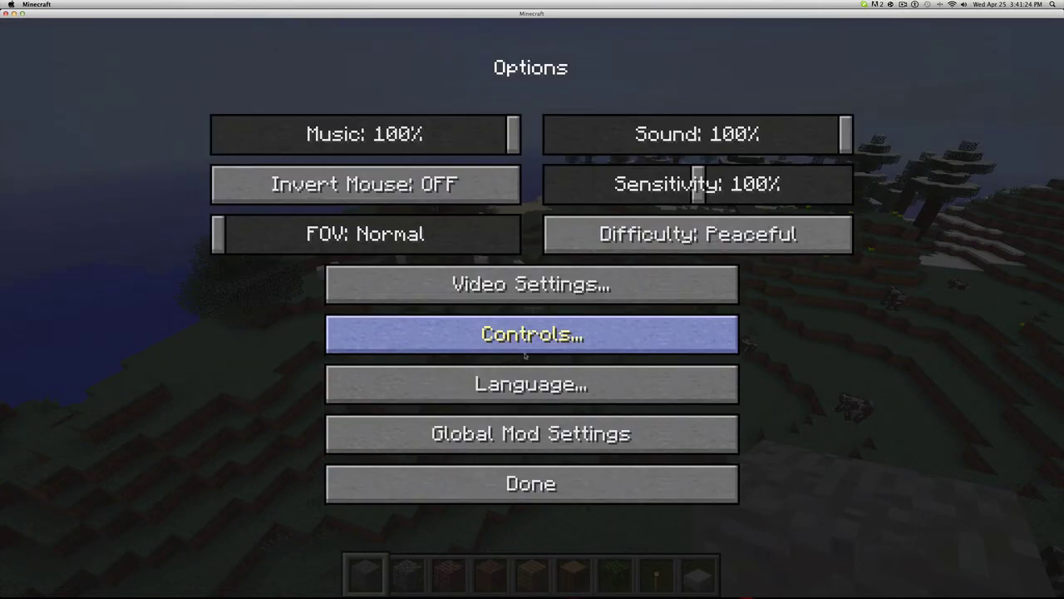
key(Escape)
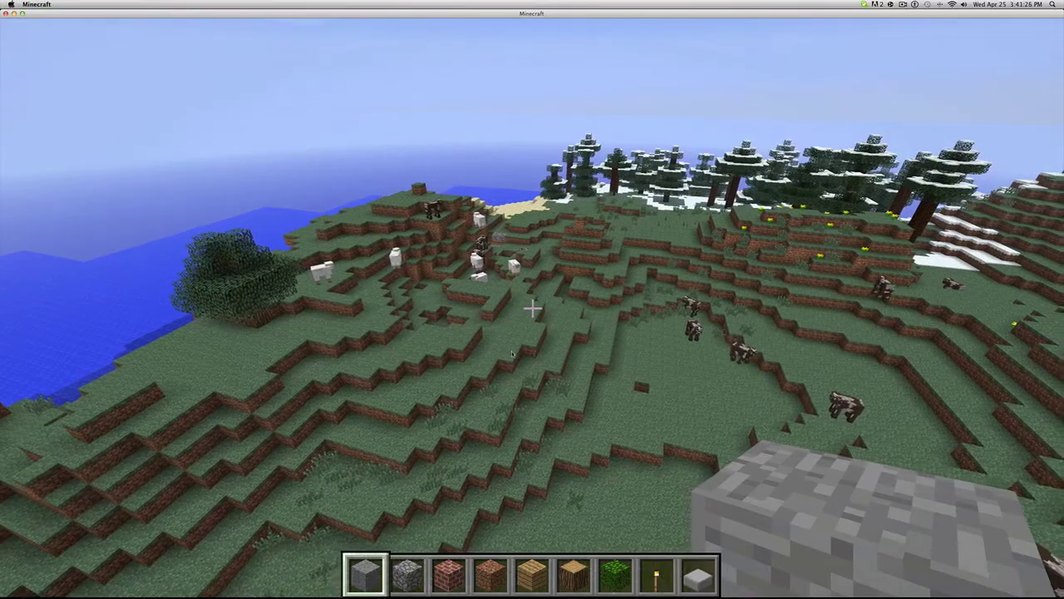
key(Escape)
click(529, 349)
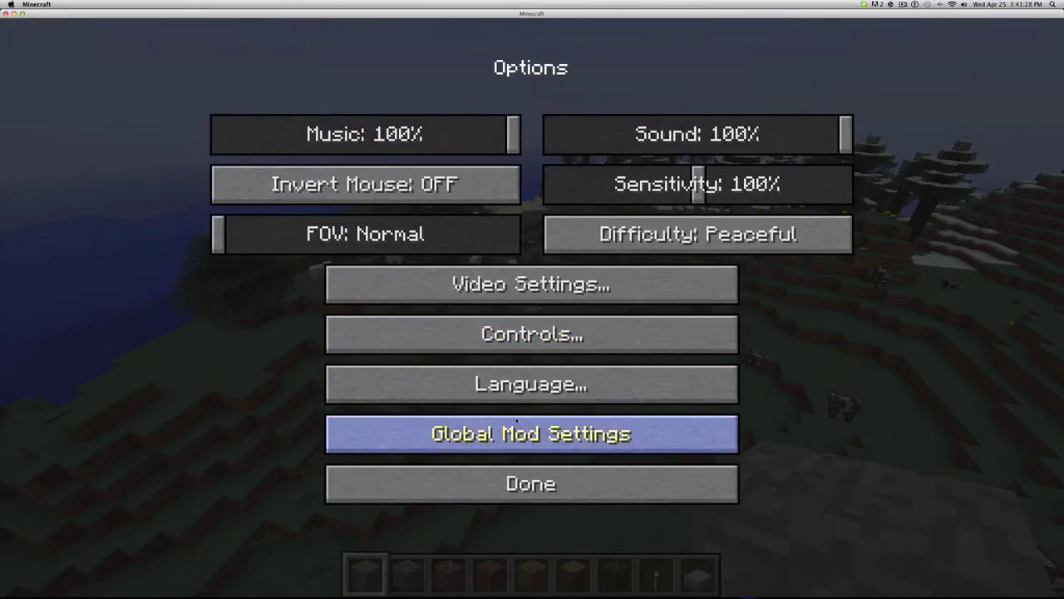
click(517, 429)
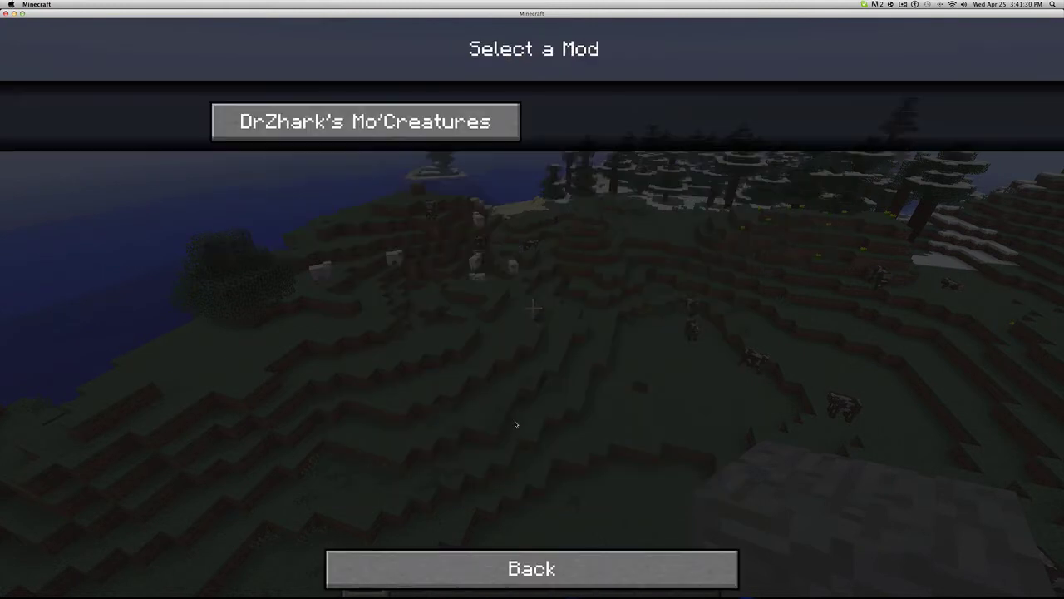
click(349, 122)
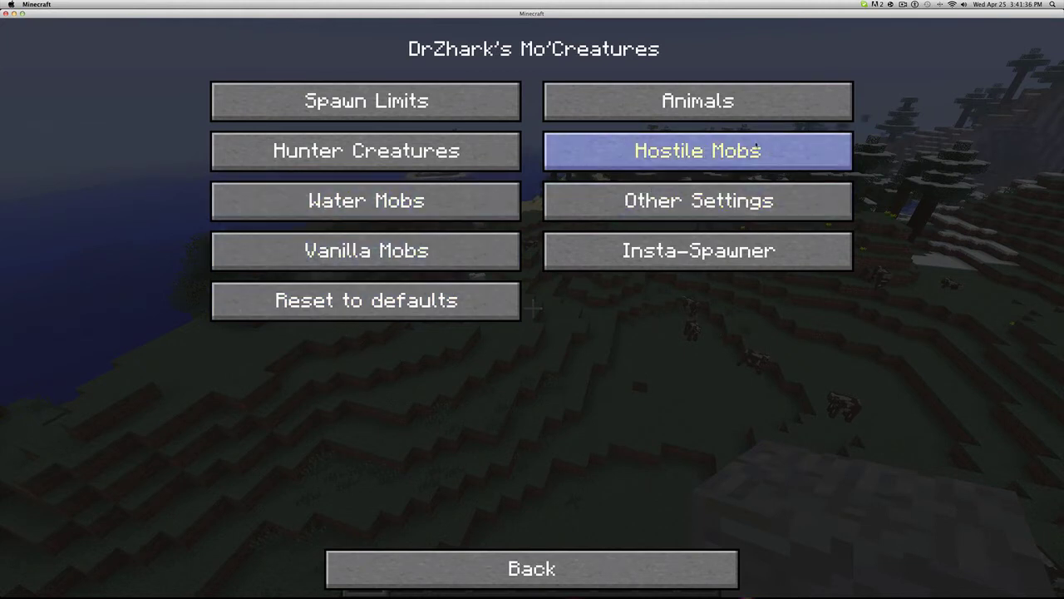
click(639, 266)
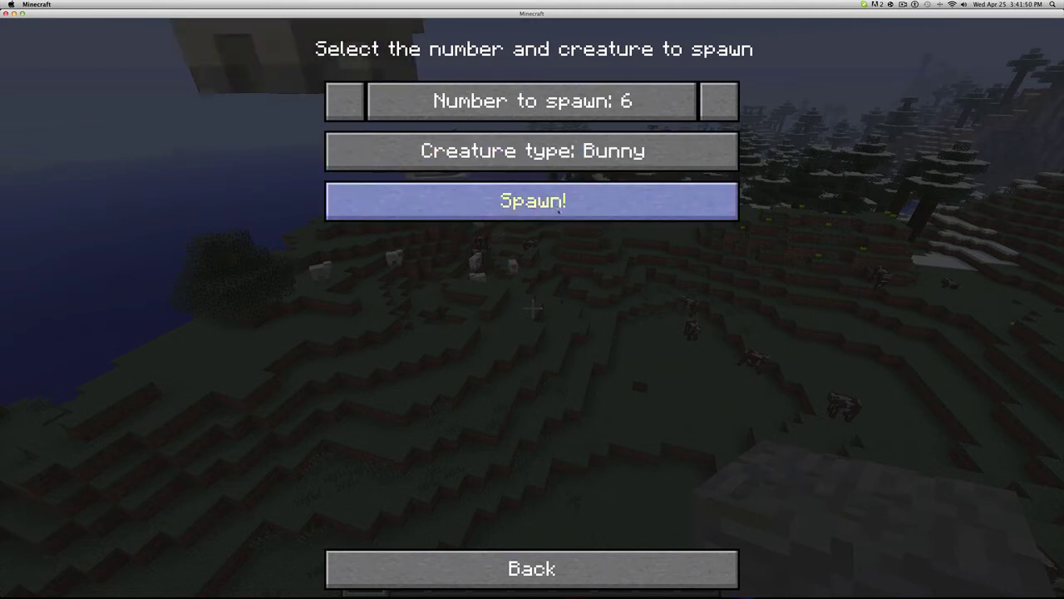
Back out of the mod settings and options and resume the game.
click(555, 569)
click(553, 569)
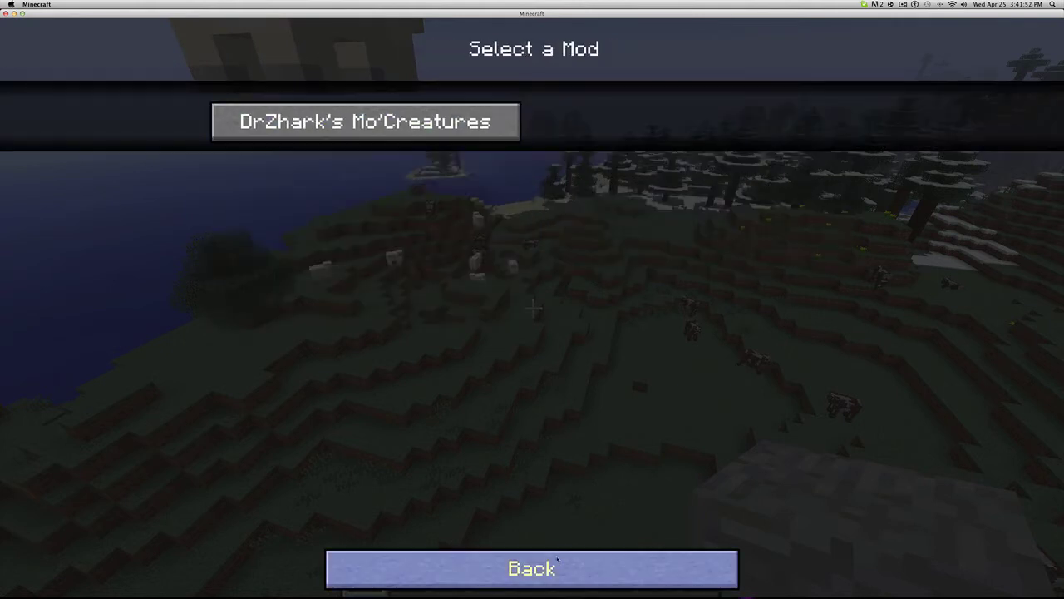
click(550, 568)
click(563, 498)
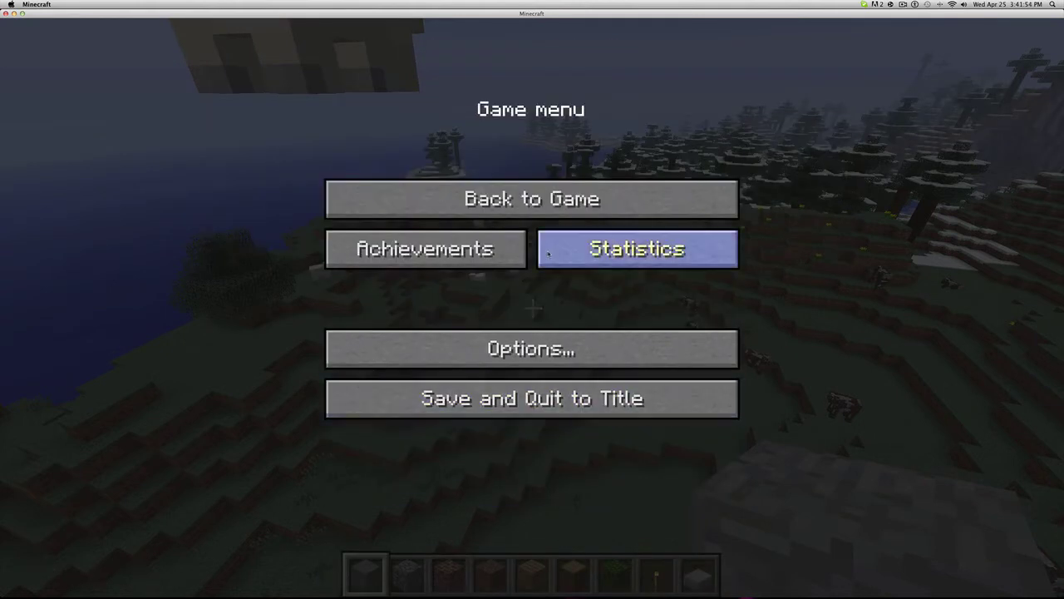
click(531, 204)
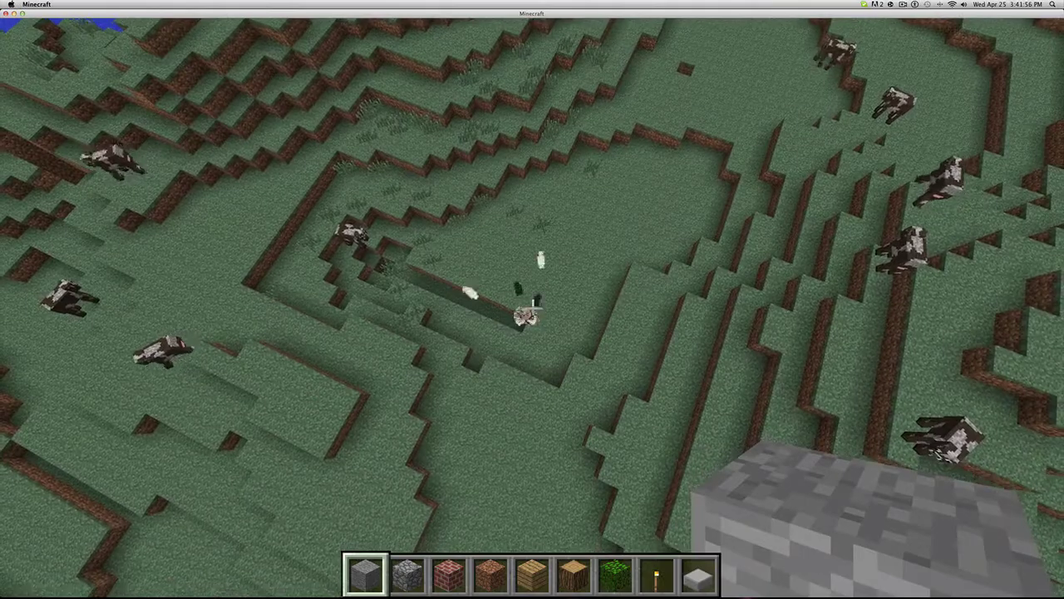
Fly forward past the bunny herd and over the jungle canopy toward the lake.
key(w)
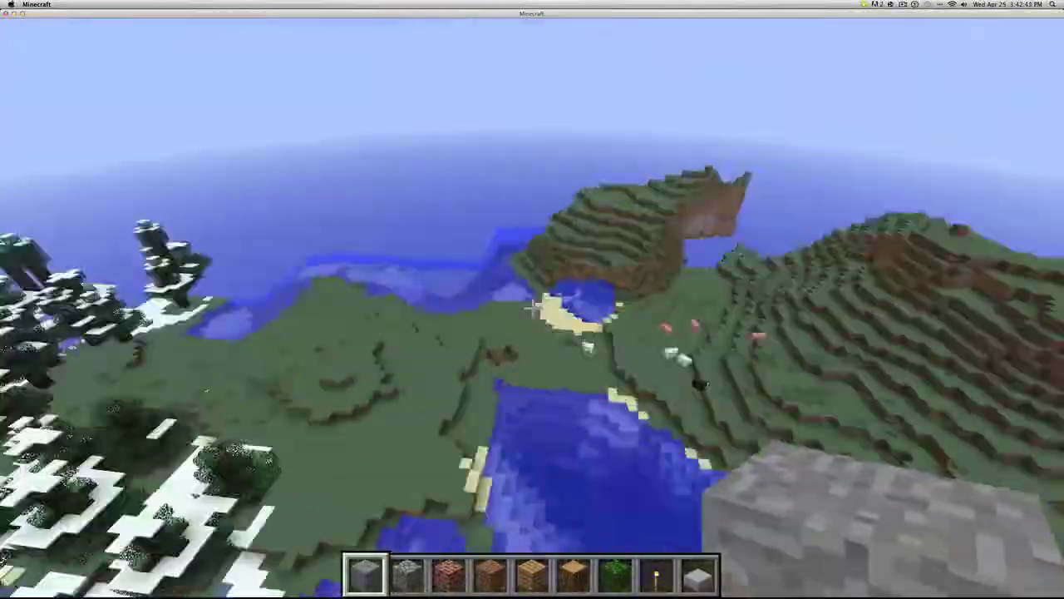
key(w)
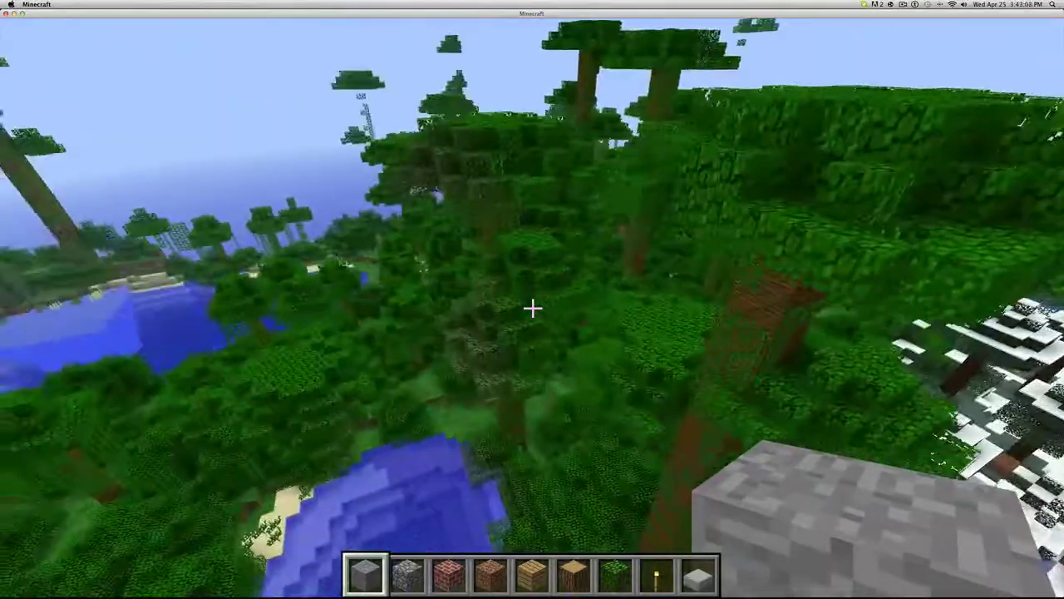
key(w)
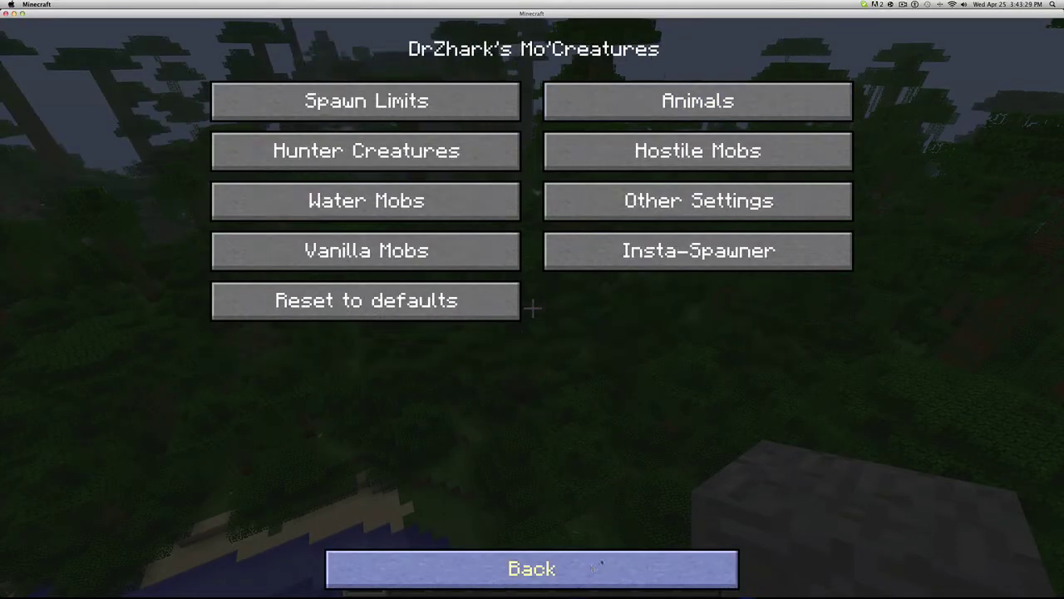
Raise the Mo'Creatures Animals spawn setting to 121 and resume the game.
click(363, 100)
click(833, 100)
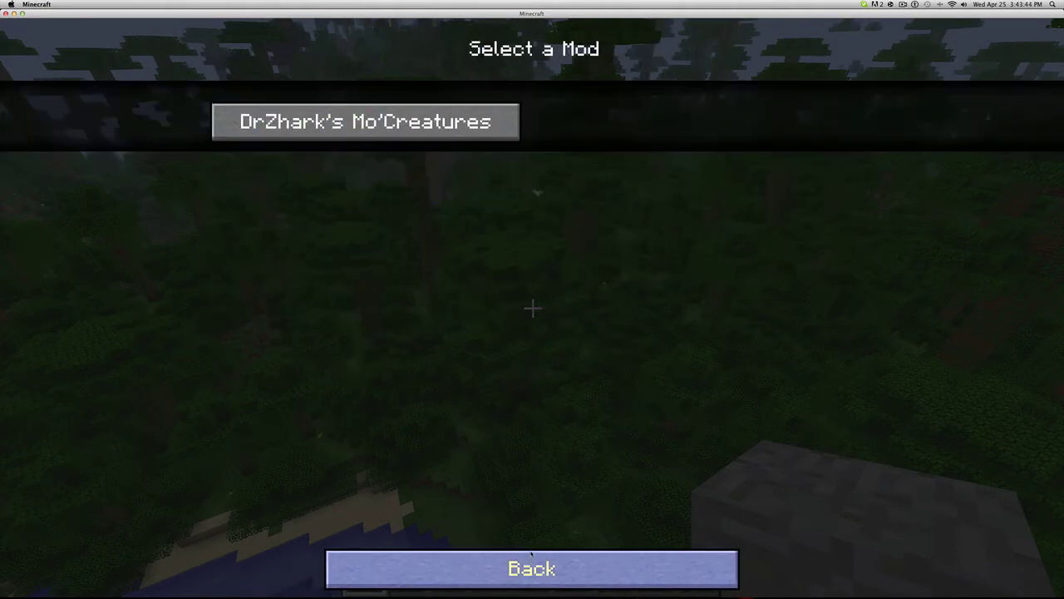
key(Escape)
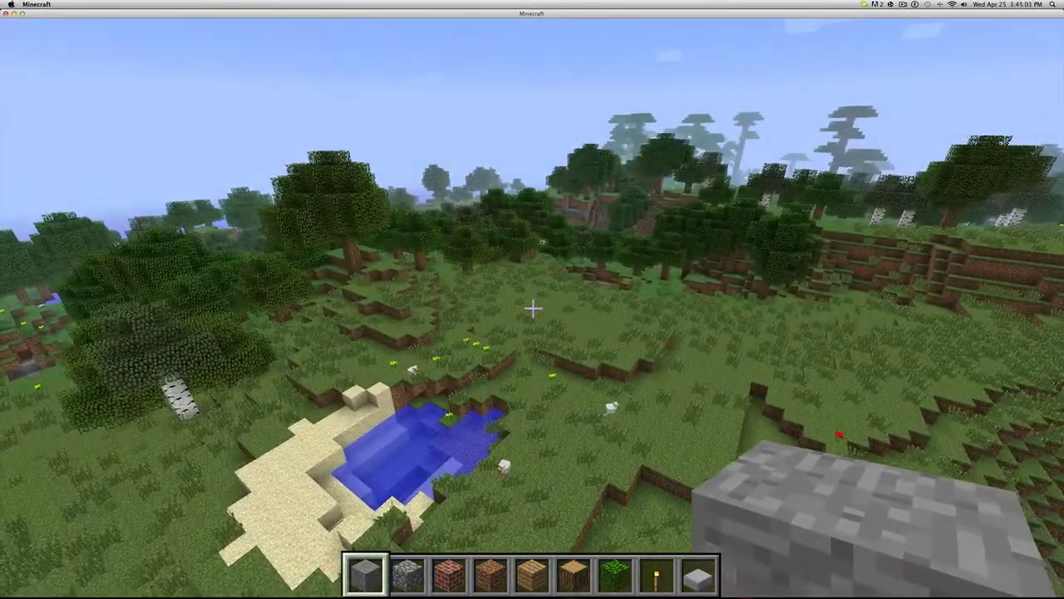
Reopen Mo'Creatures Spawn Settings via Global Mod Settings, then back out to Options and resume play.
key(Escape)
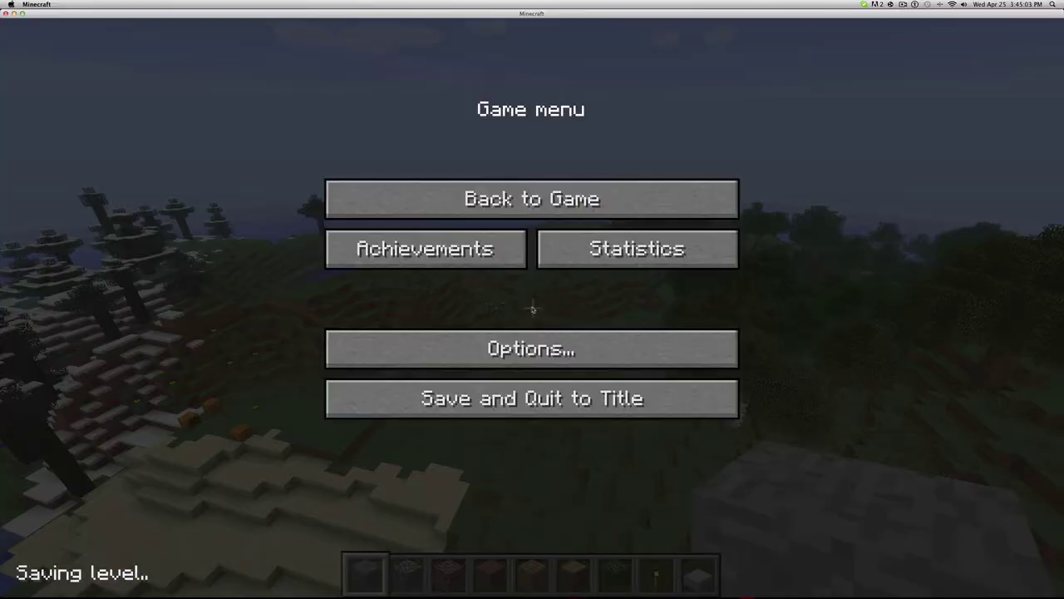
click(529, 362)
click(513, 425)
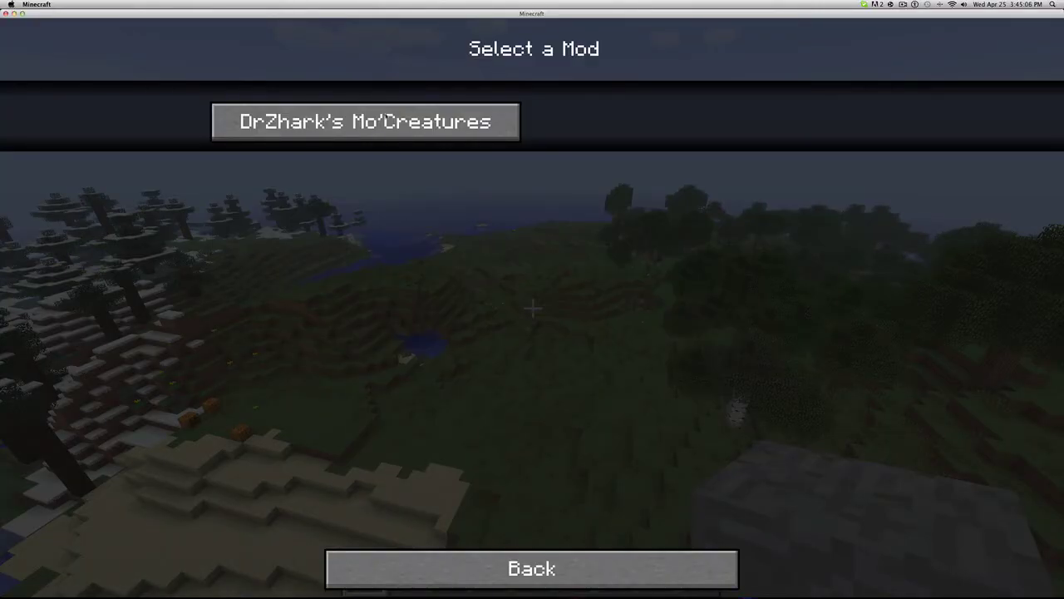
click(366, 122)
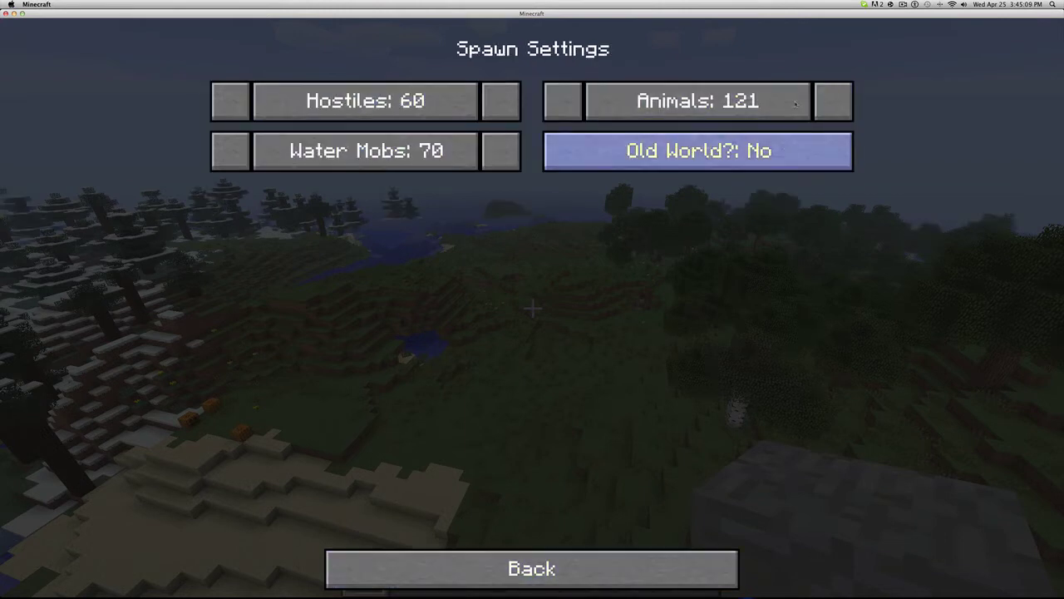
click(567, 581)
click(557, 576)
click(549, 573)
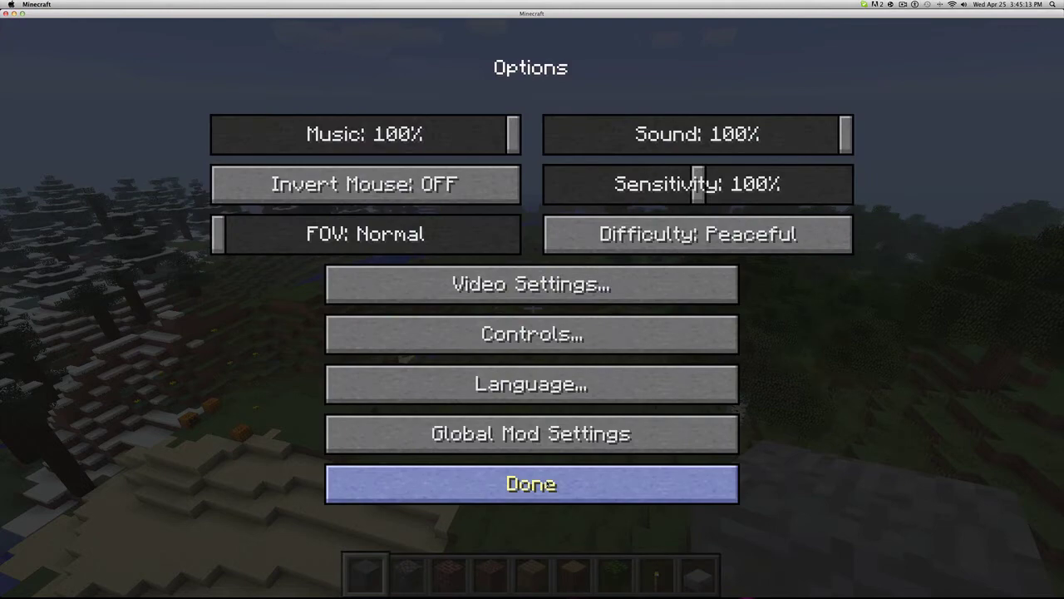
click(532, 483)
key(Escape)
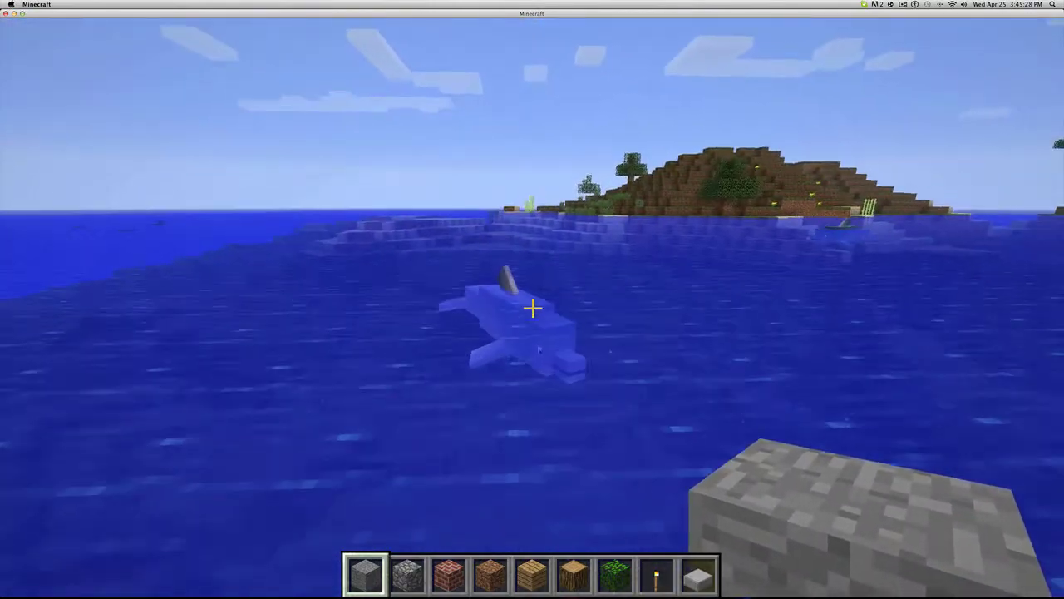
Hit the dolphin swimming in the sea twice.
click(532, 308)
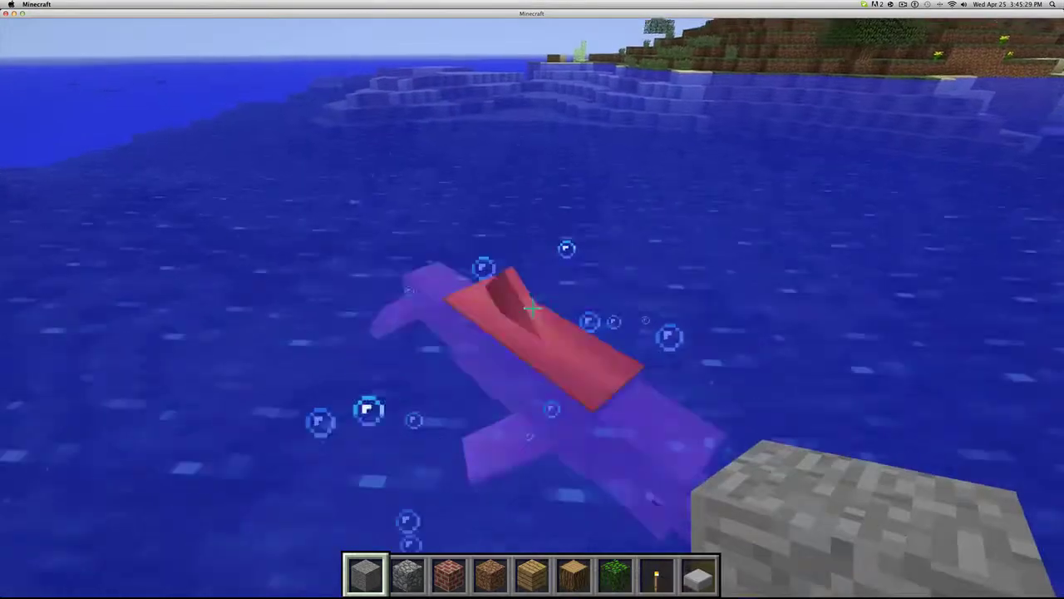
click(532, 308)
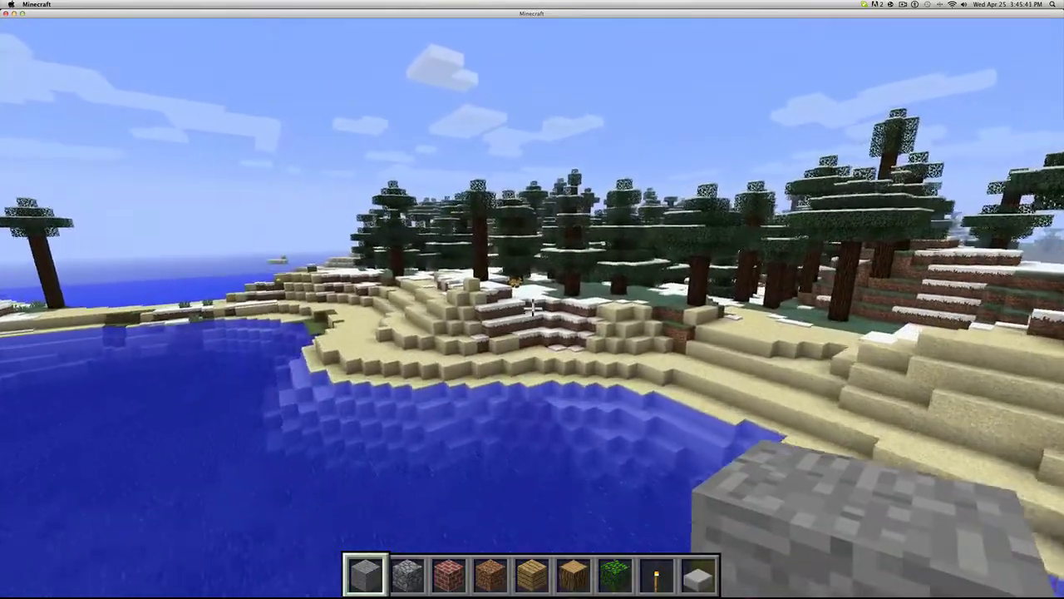
Follow the fox across the sand into the snowy spruce forest and open the creative item selection.
key(w)
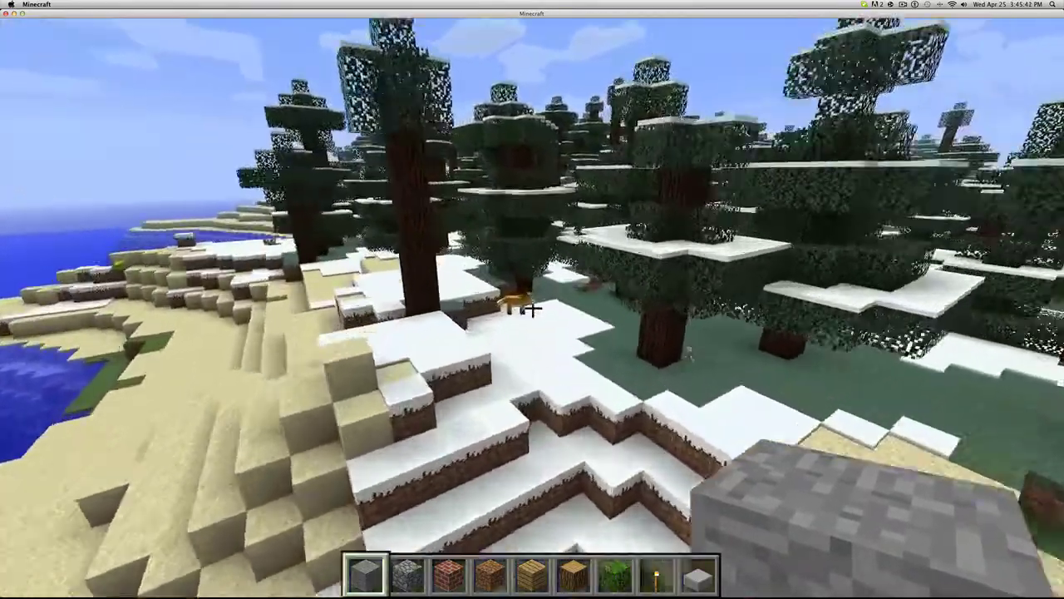
key(w)
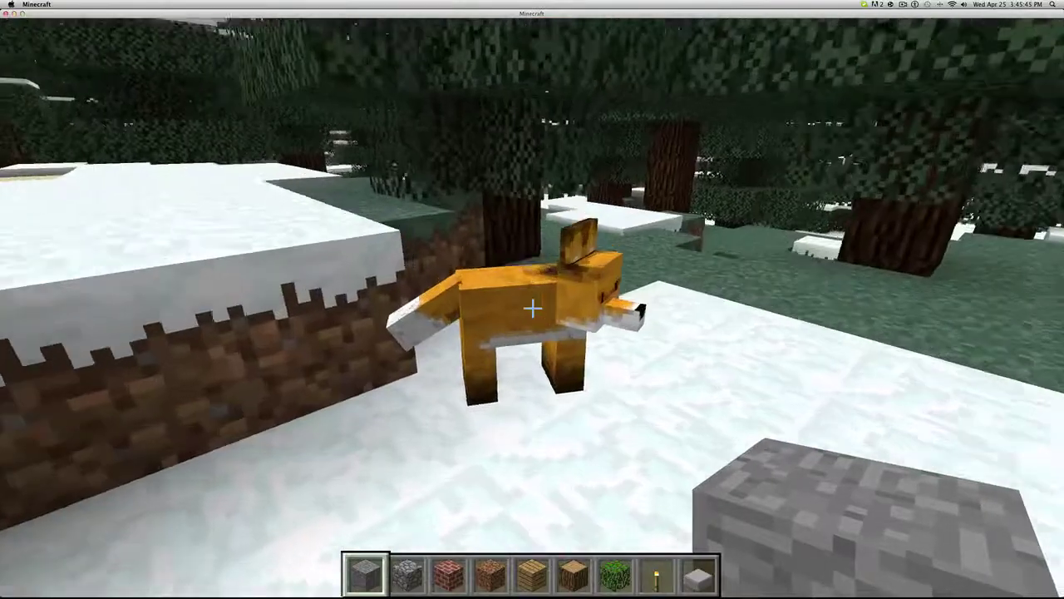
key(w)
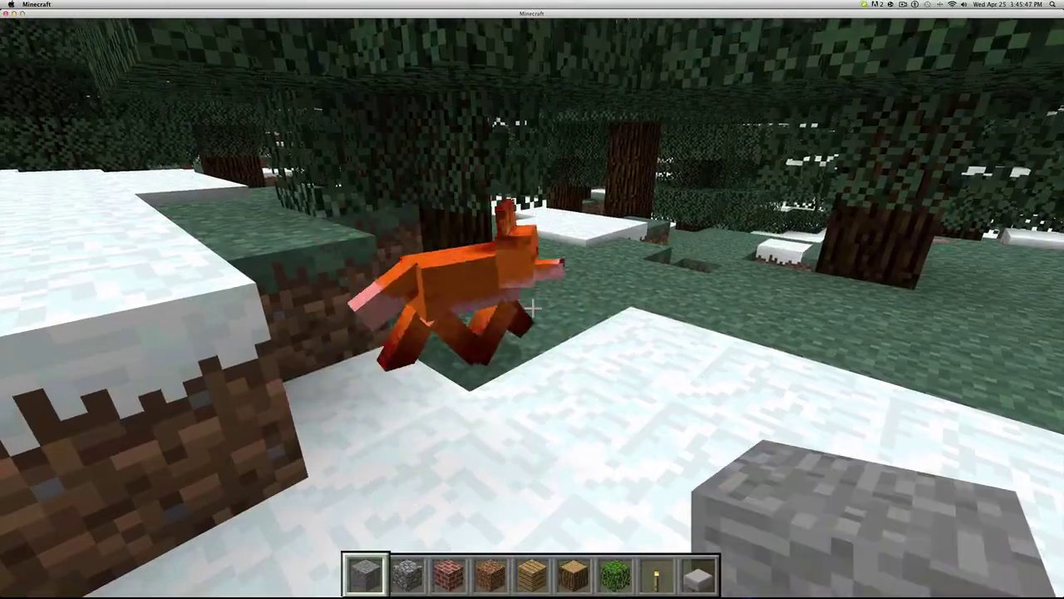
key(w)
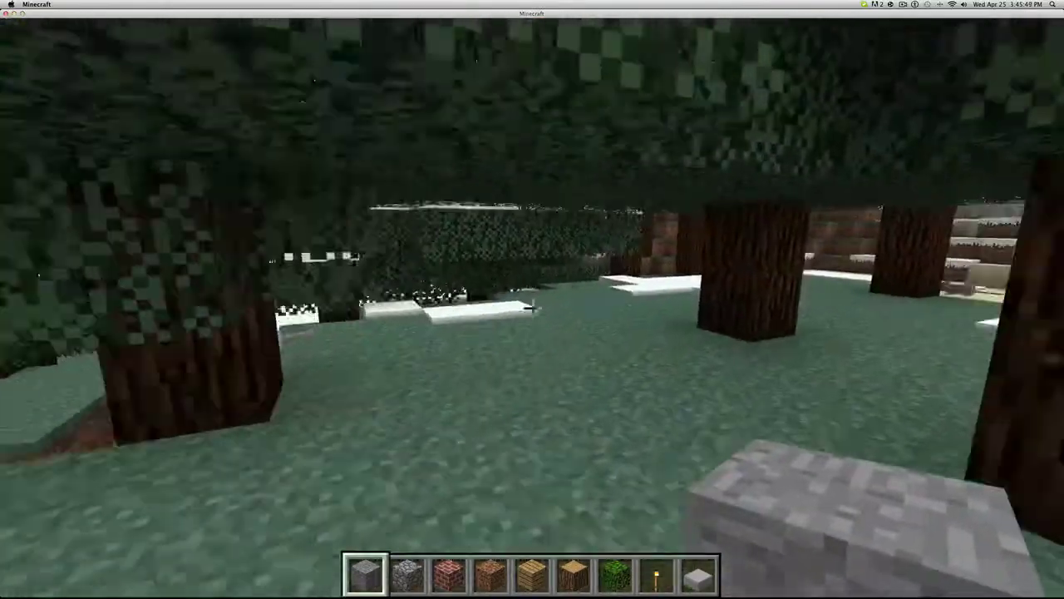
key(w)
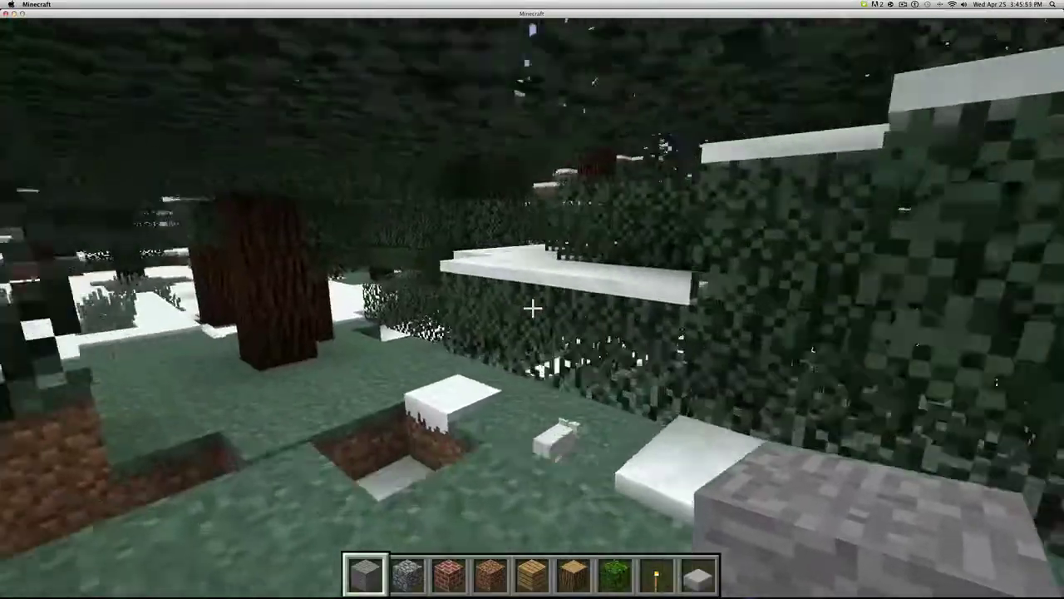
key(e)
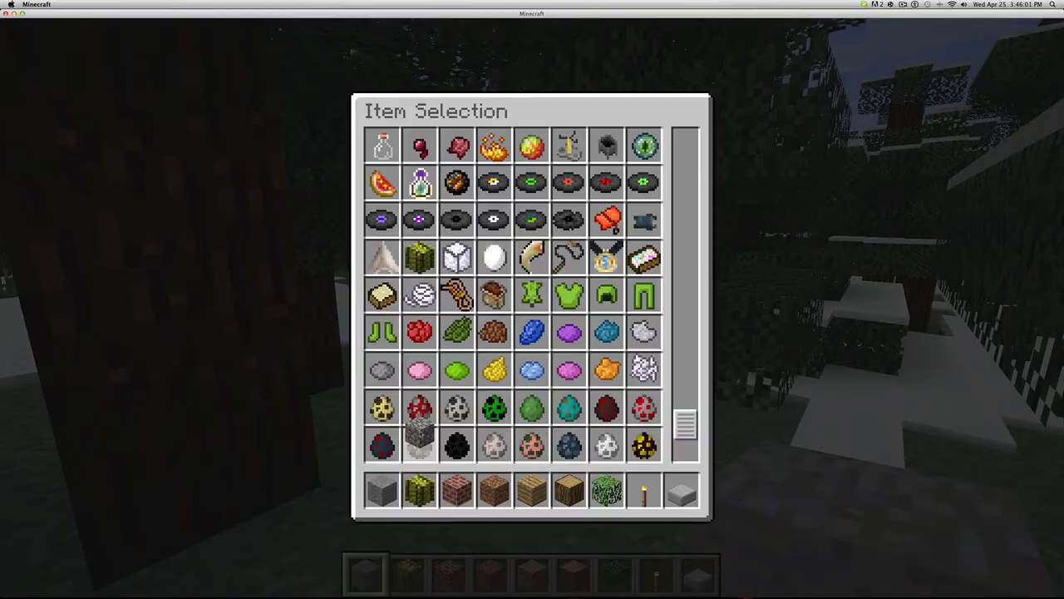
Place a brick block on the ground and break it using hotbar slot 2.
key(e)
right_click(532, 308)
key(2)
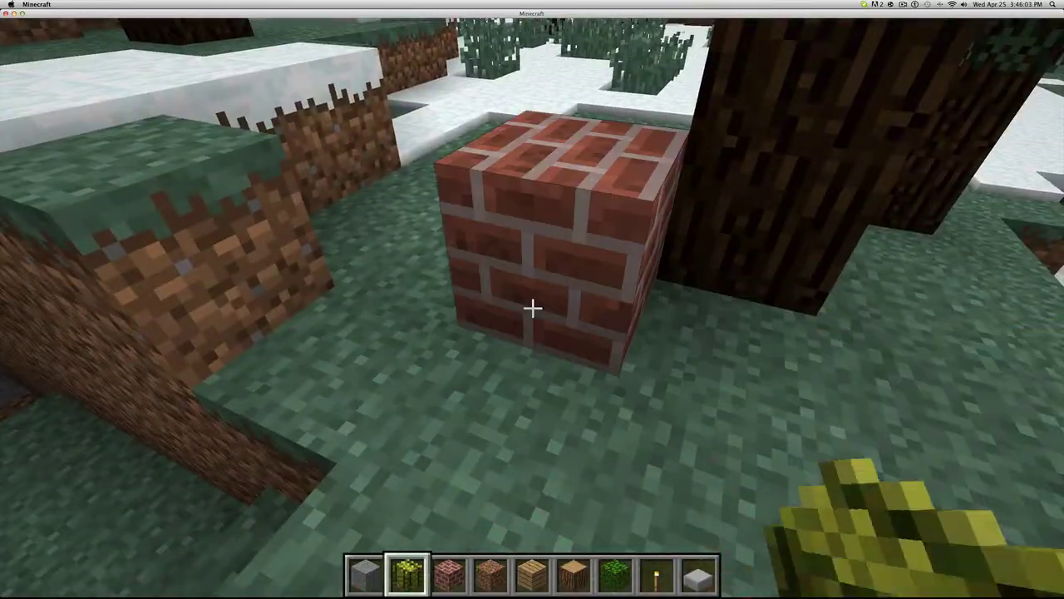
click(532, 308)
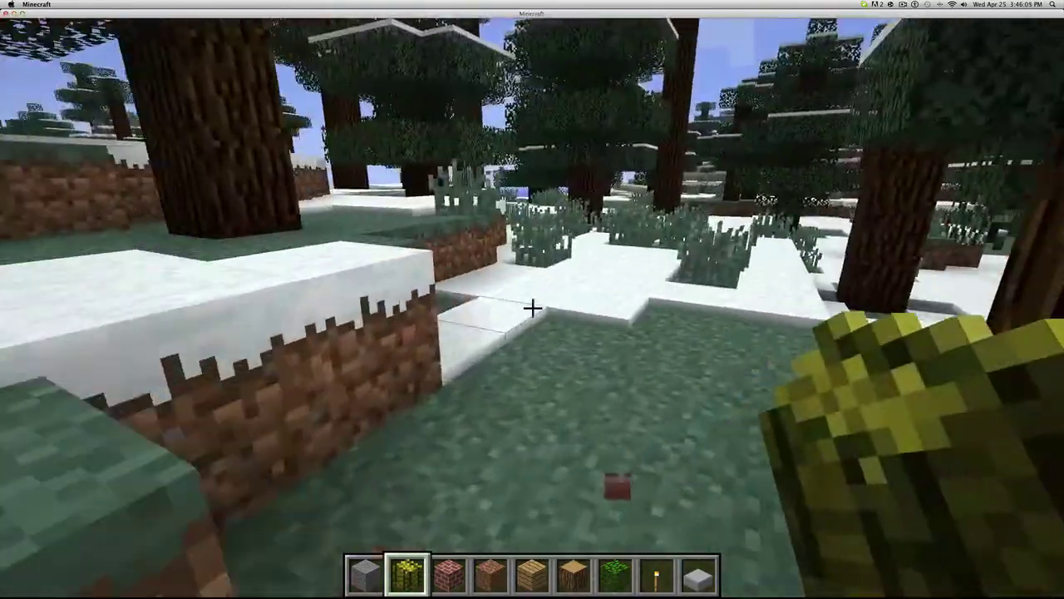
Pick the Black Kitty Bed from the item selection and place it on the forest floor.
key(e)
scroll(536, 295, down, 10)
scroll(542, 310, down, 10)
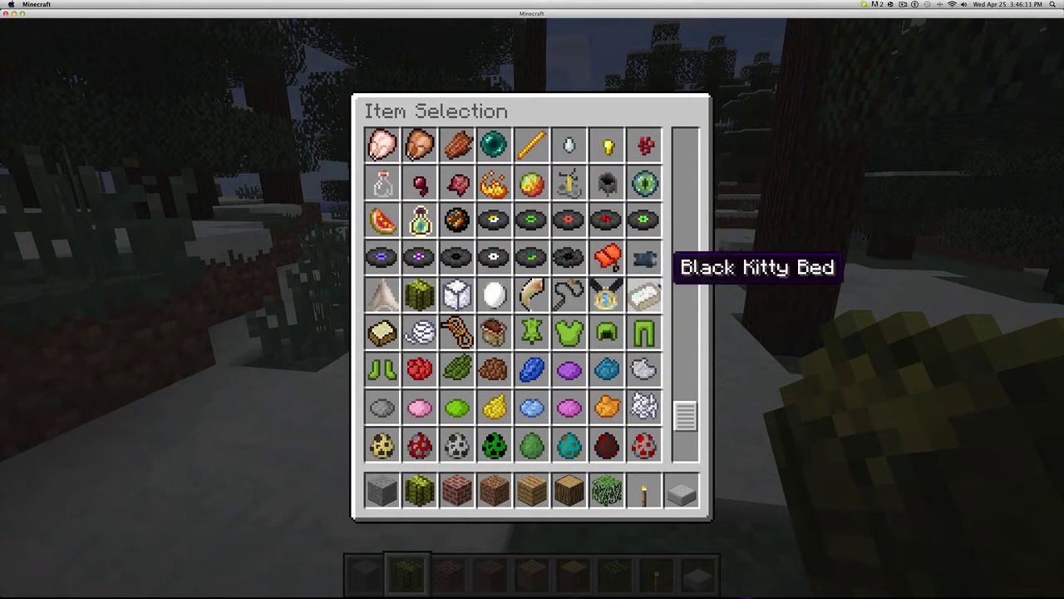
key(e)
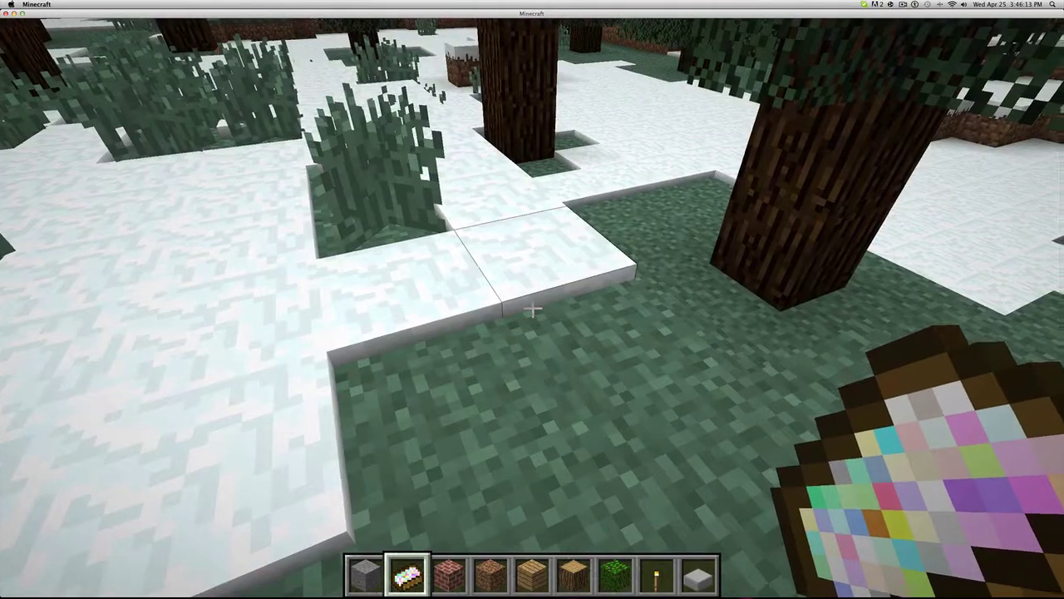
right_click(532, 299)
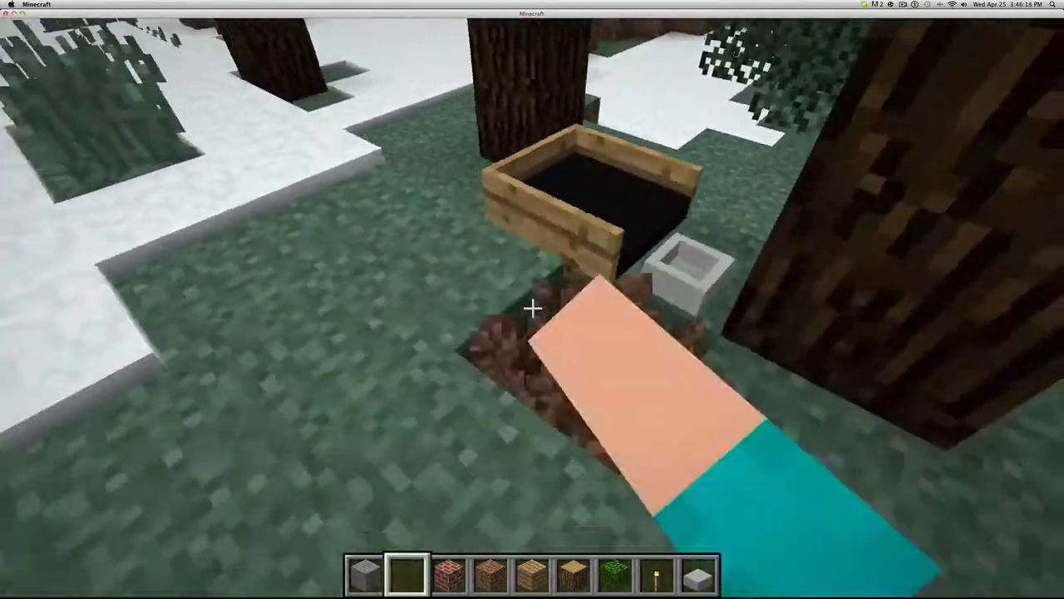
Cycle the kitty bed's fill until it is red, then fly up above the treetops.
right_click(532, 309)
right_click(532, 309)
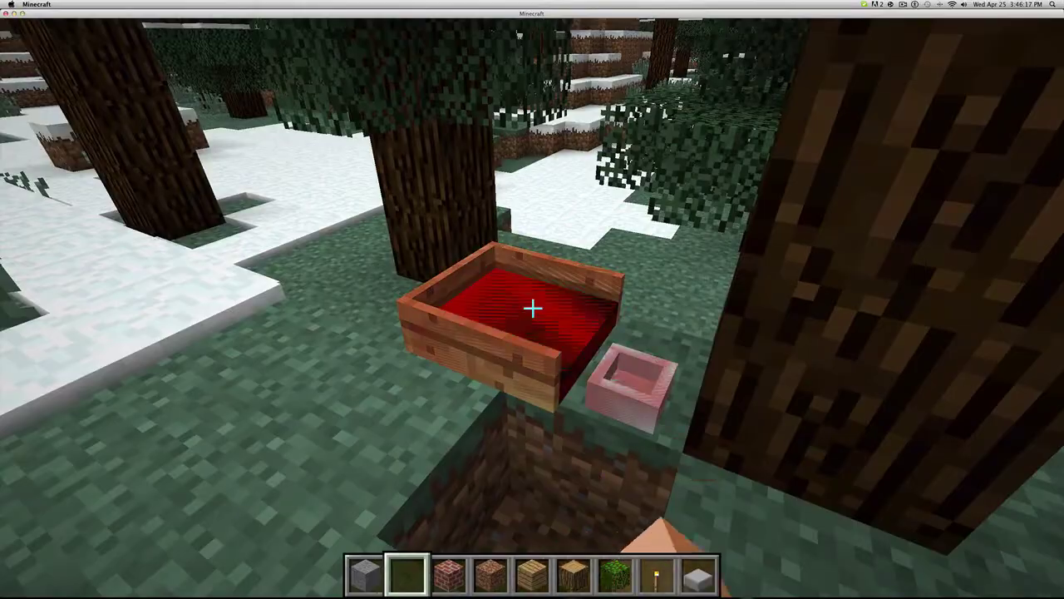
right_click(532, 309)
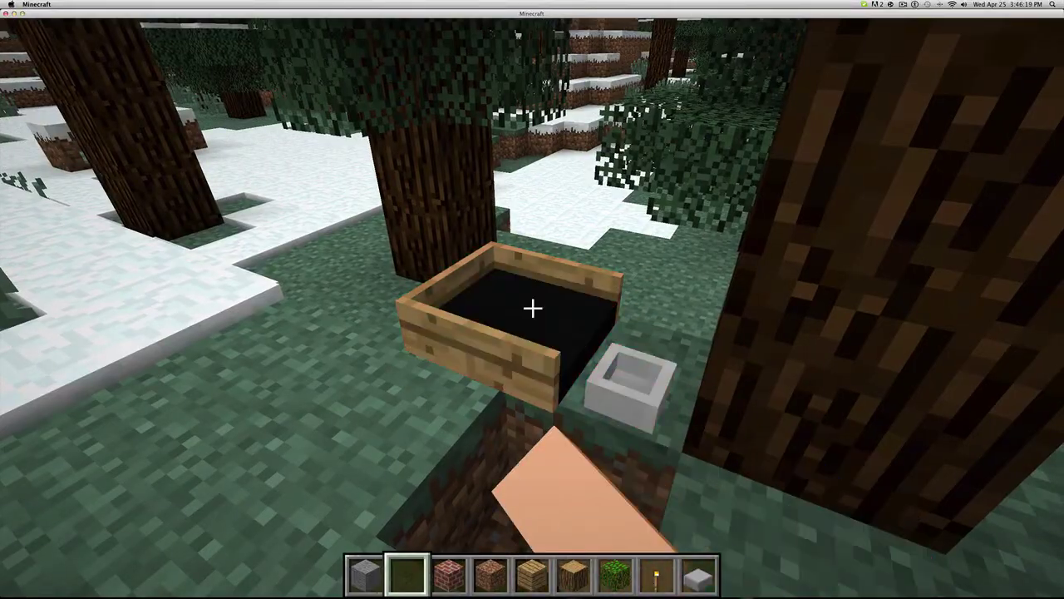
right_click(532, 309)
key(space)
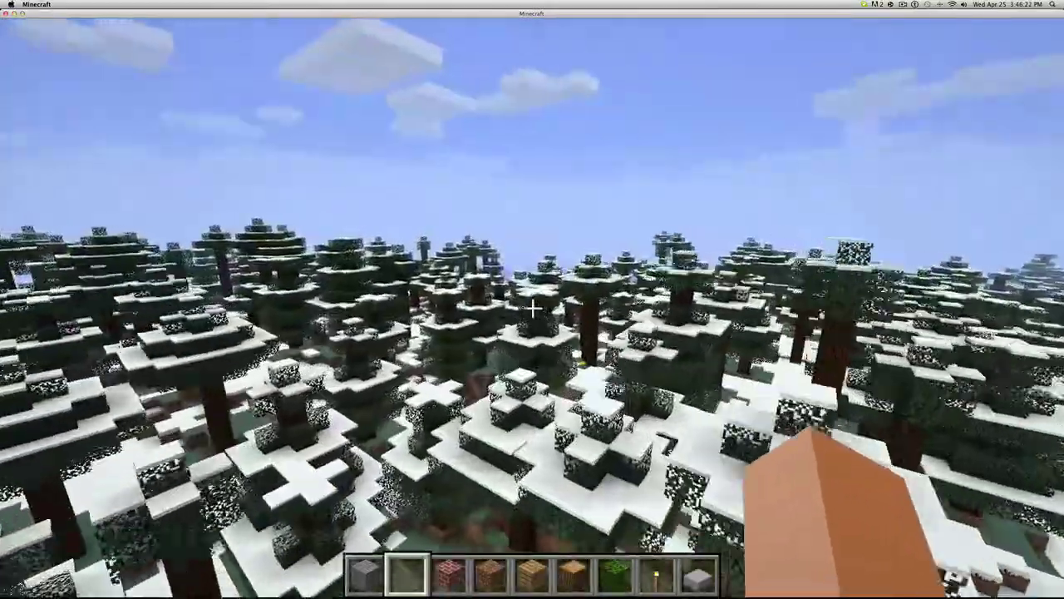